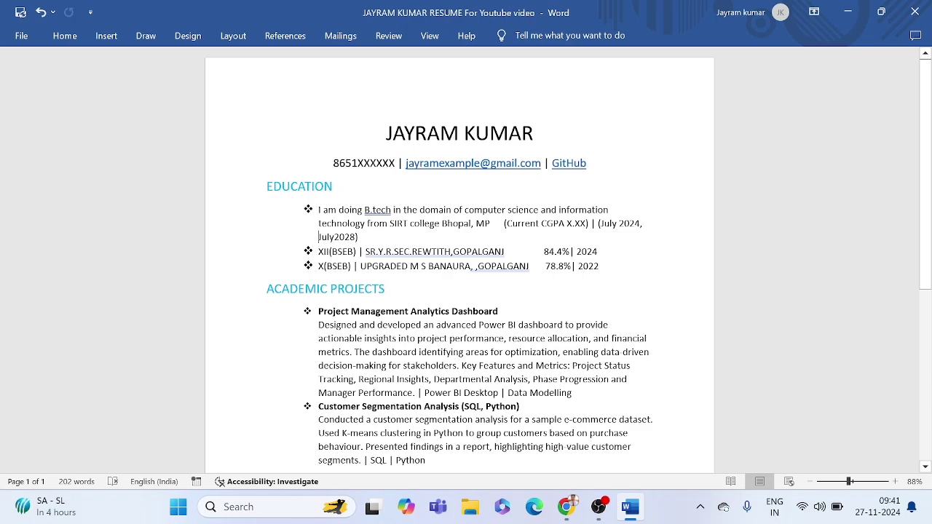
Step: Review the candidate's name line at the top of the resume
{"action": "scroll", "coordinate": [459, 260], "scroll_direction": "down", "scroll_amount": 4}
{"action": "scroll", "coordinate": [458, 260], "scroll_direction": "up", "scroll_amount": 4}
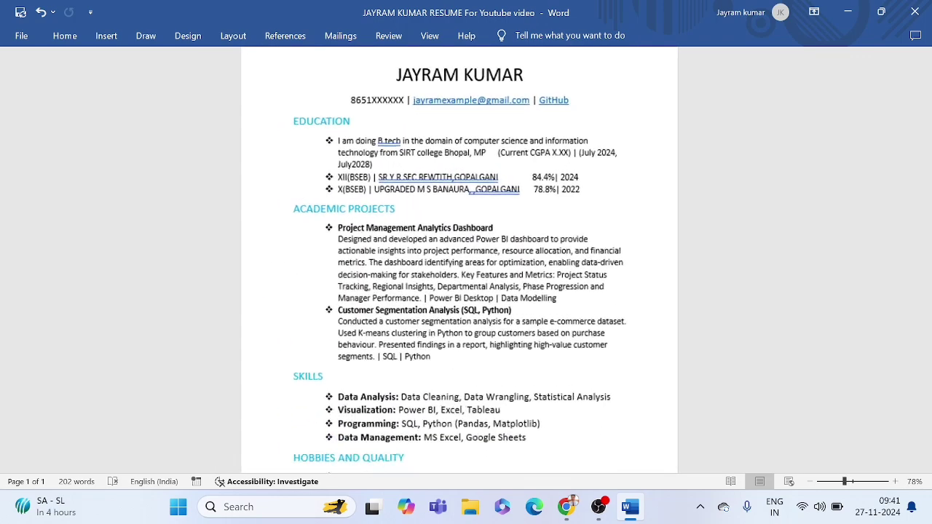
{"action": "scroll", "coordinate": [459, 260], "scroll_direction": "up", "scroll_amount": 2}
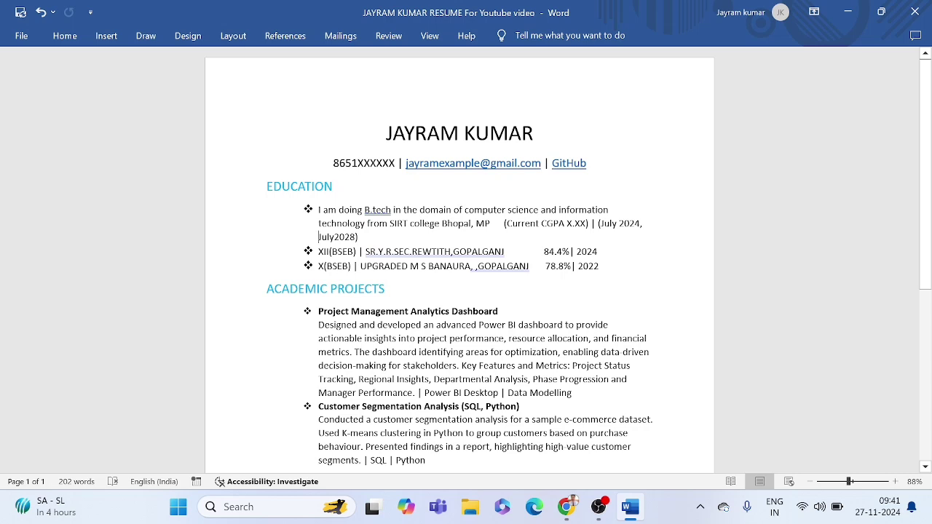
{"action": "left_click_drag", "start_coordinate": [386, 134], "coordinate": [534, 139]}
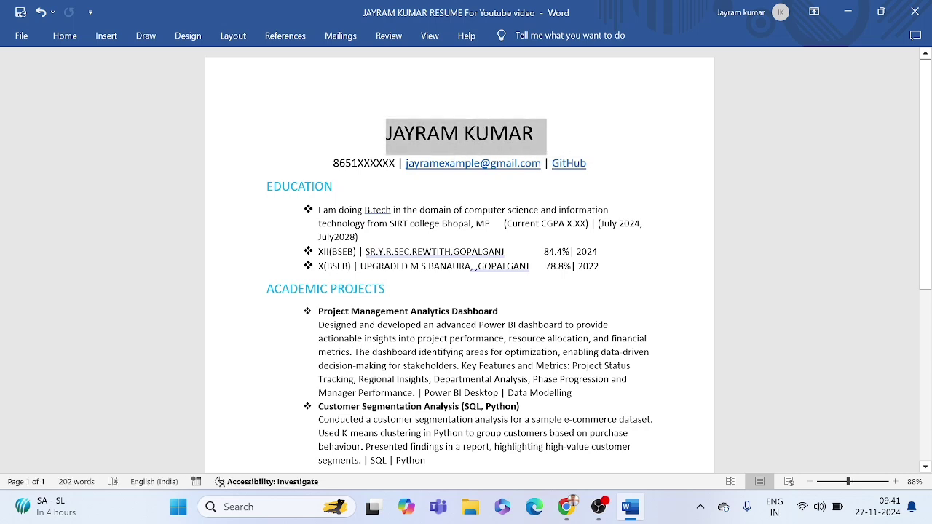
{"action": "left_click", "coordinate": [533, 146]}
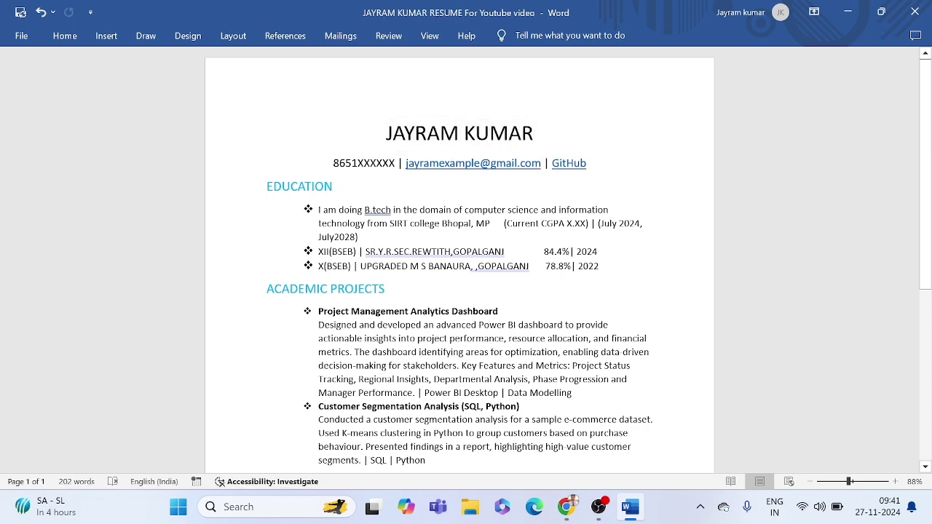
{"action": "key", "text": "Home"}
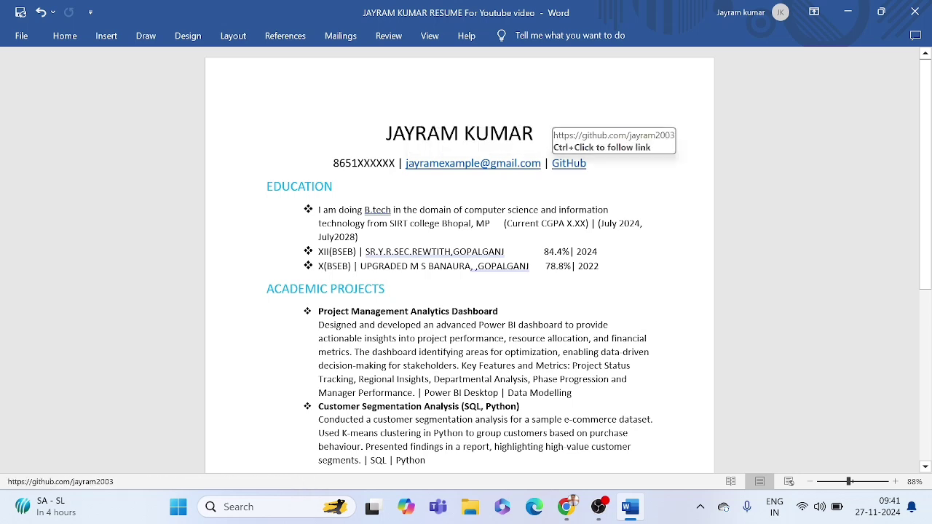
Step: Look over the Education section entries, including the X(BSEB) and XII lines
{"action": "scroll", "coordinate": [459, 263], "scroll_direction": "down", "scroll_amount": 1}
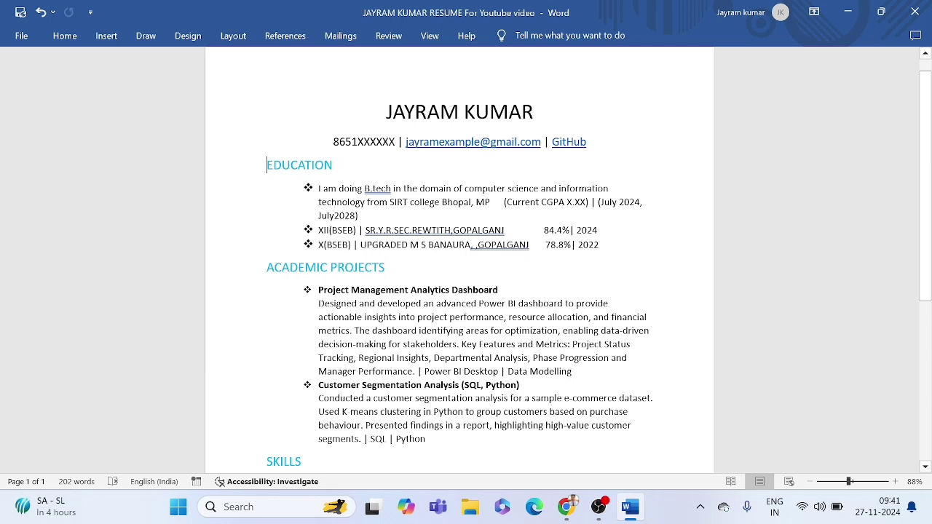
{"action": "left_click_drag", "start_coordinate": [267, 165], "coordinate": [591, 237]}
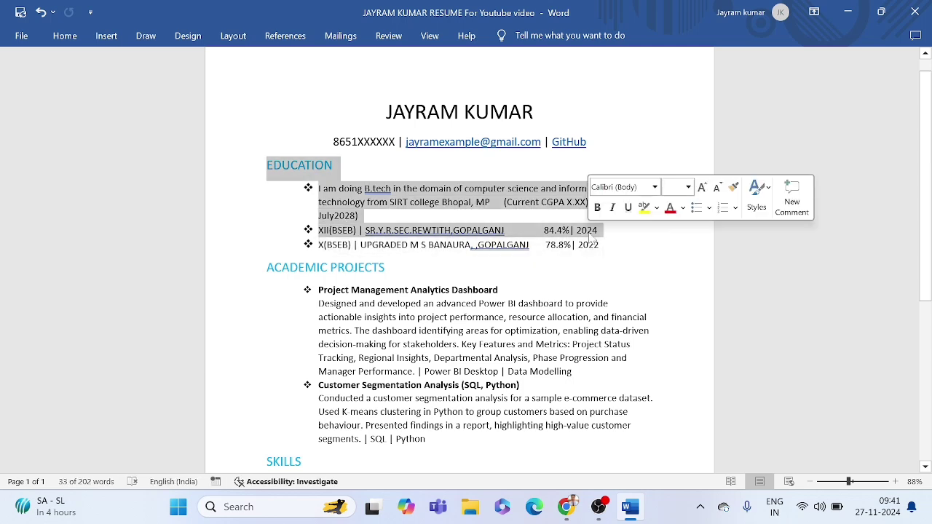
{"action": "left_click", "coordinate": [589, 232]}
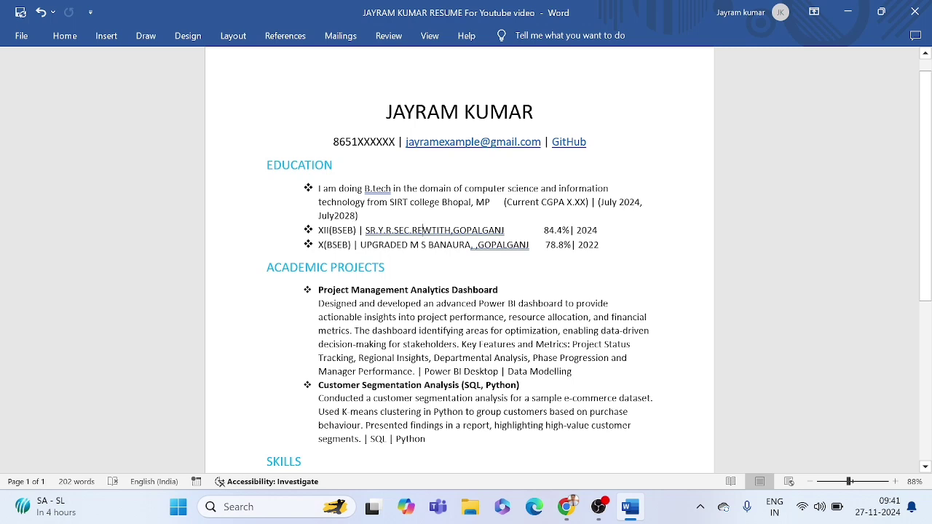
{"action": "left_click", "coordinate": [403, 245]}
{"action": "left_click_drag", "start_coordinate": [543, 230], "coordinate": [627, 235]}
{"action": "left_click", "coordinate": [628, 237]}
Step: Review the first project, Project Management Analytics Dashboard, and its description
{"action": "scroll", "coordinate": [594, 248], "scroll_direction": "down", "scroll_amount": 1}
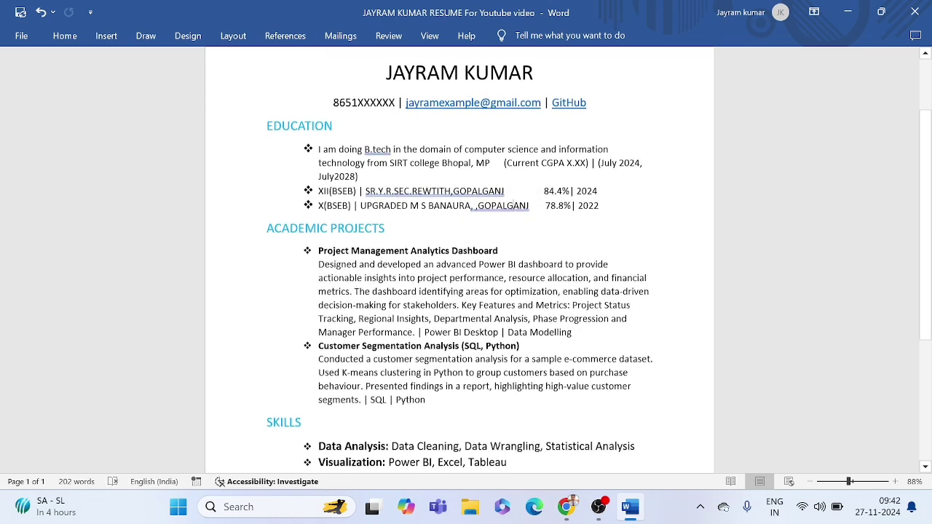
{"action": "scroll", "coordinate": [598, 262], "scroll_direction": "down", "scroll_amount": 2}
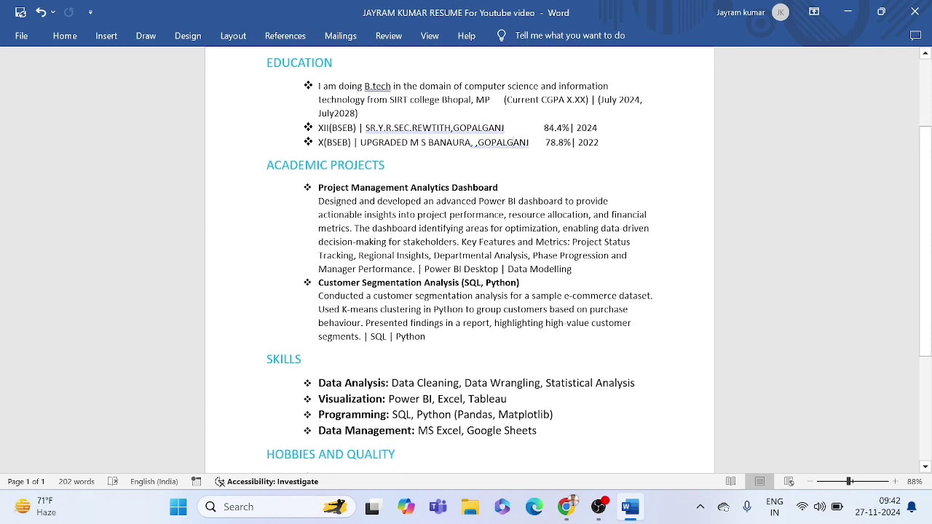
{"action": "left_click_drag", "start_coordinate": [318, 187], "coordinate": [457, 242]}
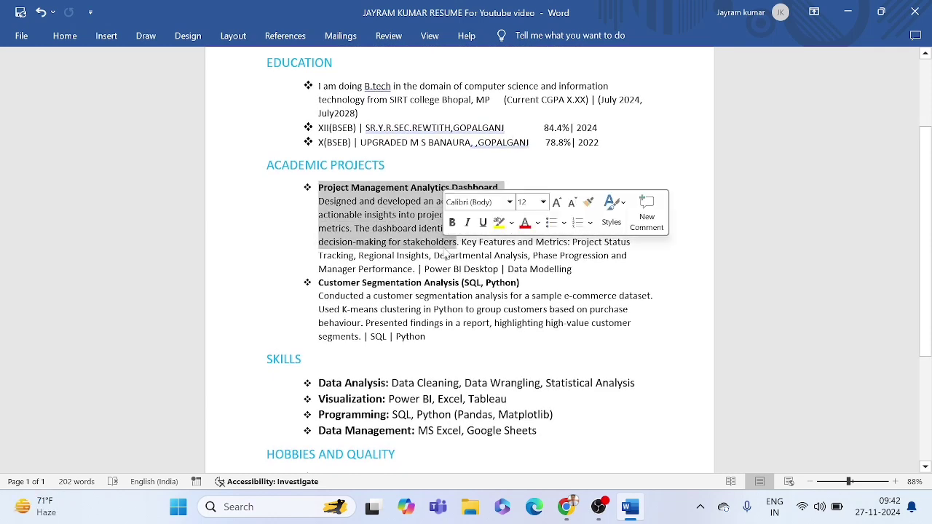
{"action": "left_click", "coordinate": [373, 211]}
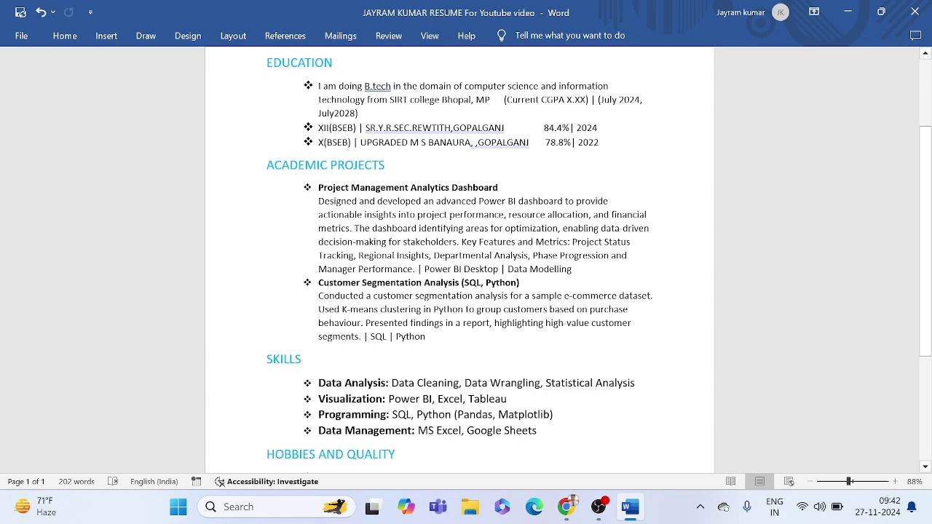
{"action": "scroll", "coordinate": [466, 258], "scroll_direction": "down", "scroll_amount": 1}
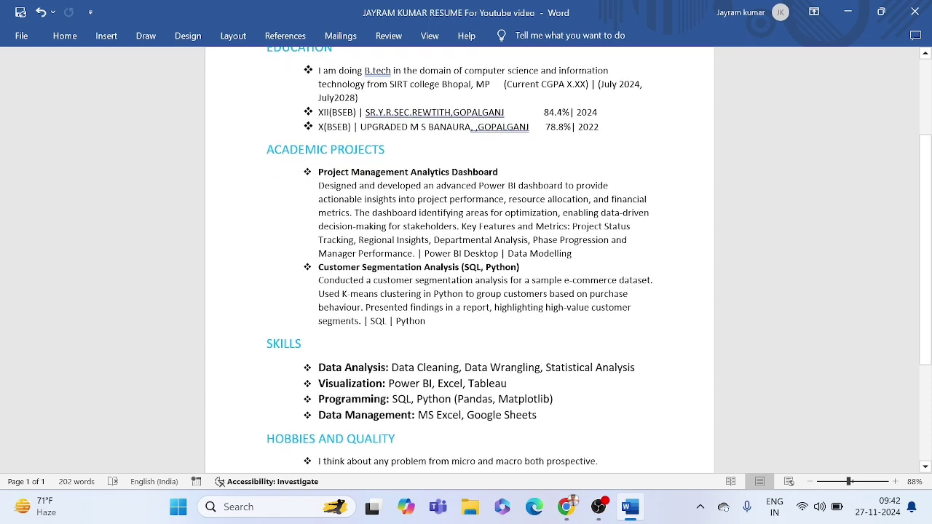
{"action": "left_click_drag", "start_coordinate": [318, 172], "coordinate": [498, 173]}
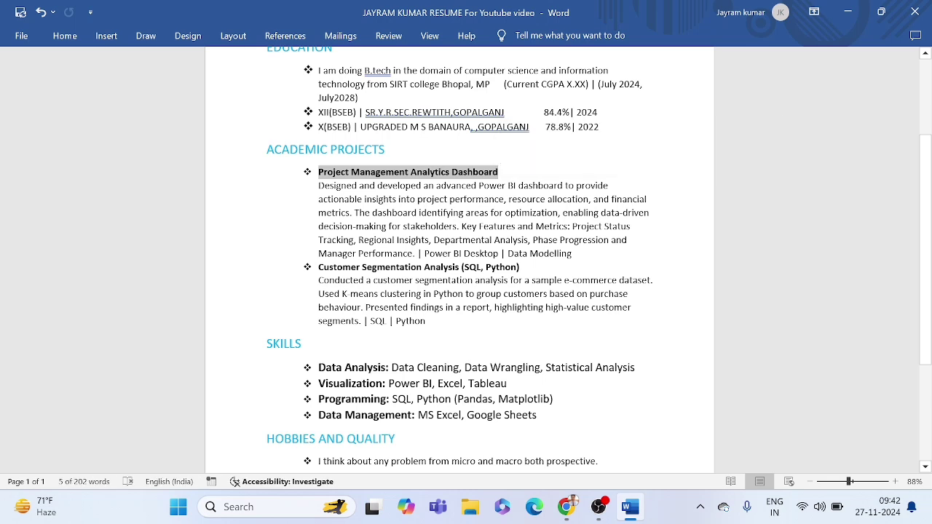
{"action": "left_click", "coordinate": [499, 172]}
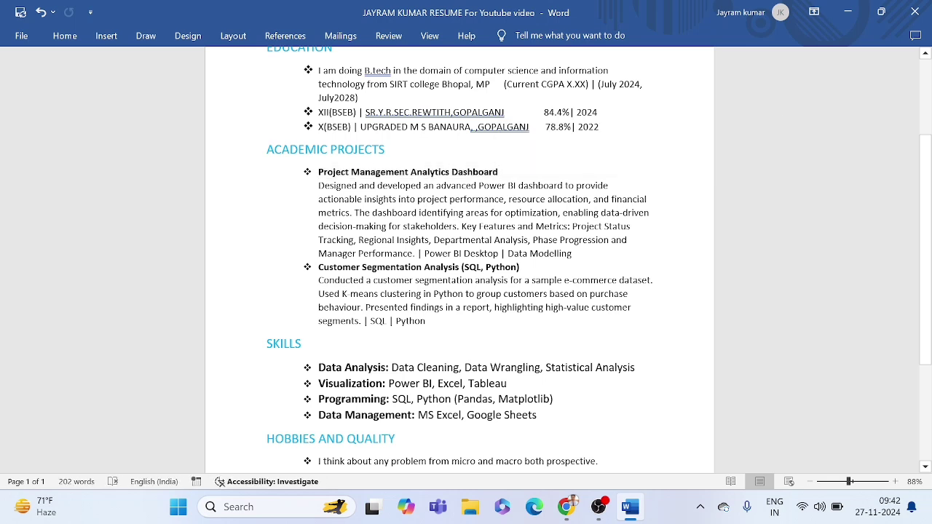
{"action": "left_click_drag", "start_coordinate": [417, 199], "coordinate": [503, 212]}
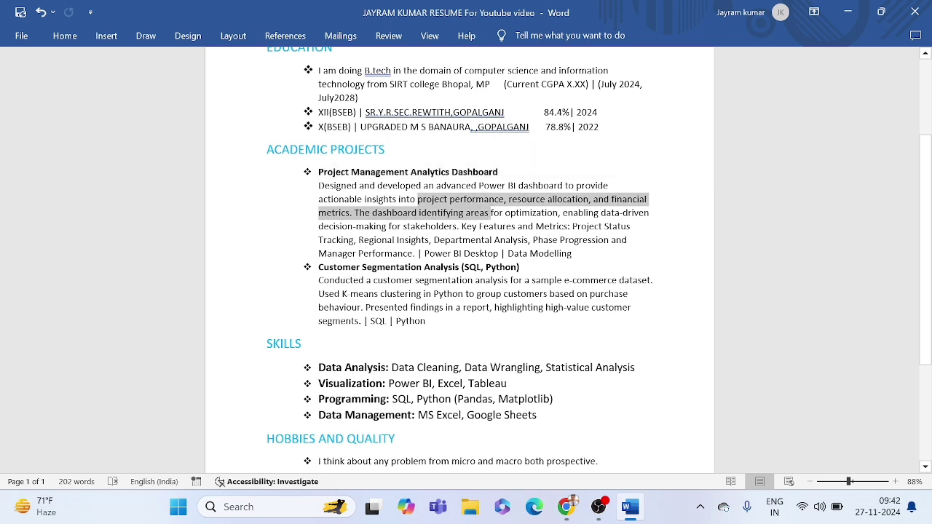
{"action": "left_click", "coordinate": [427, 213]}
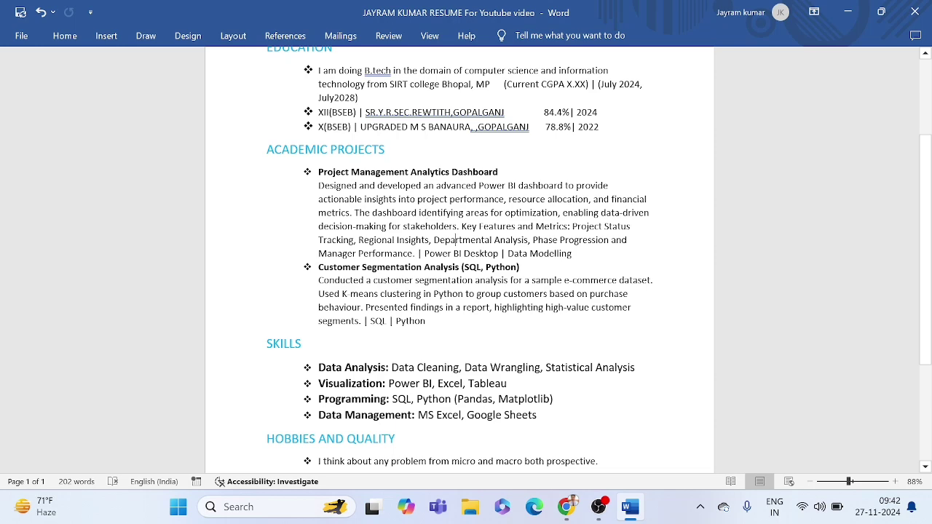
Step: Inspect the first project's Power BI Desktop | Data Modelling tools line
{"action": "scroll", "coordinate": [466, 259], "scroll_direction": "down", "scroll_amount": 1}
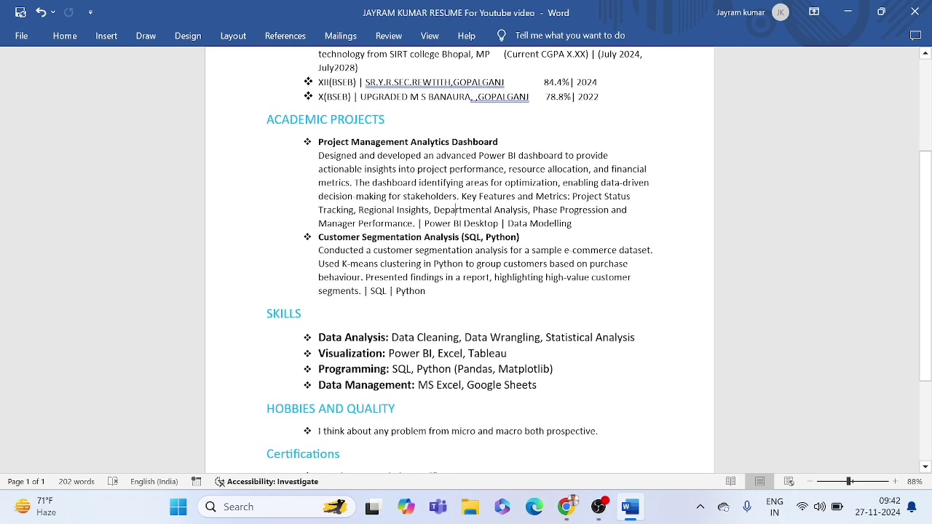
{"action": "left_click_drag", "start_coordinate": [425, 223], "coordinate": [571, 224]}
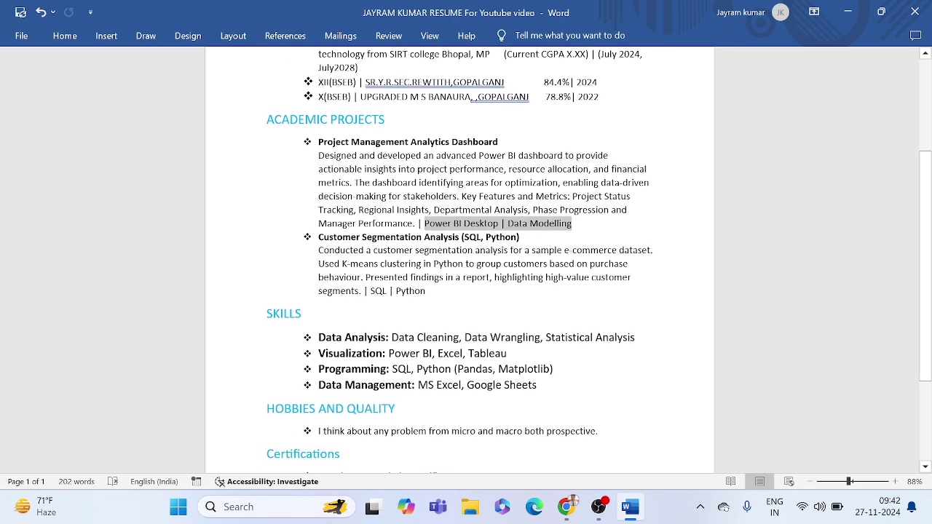
{"action": "left_click", "coordinate": [510, 224]}
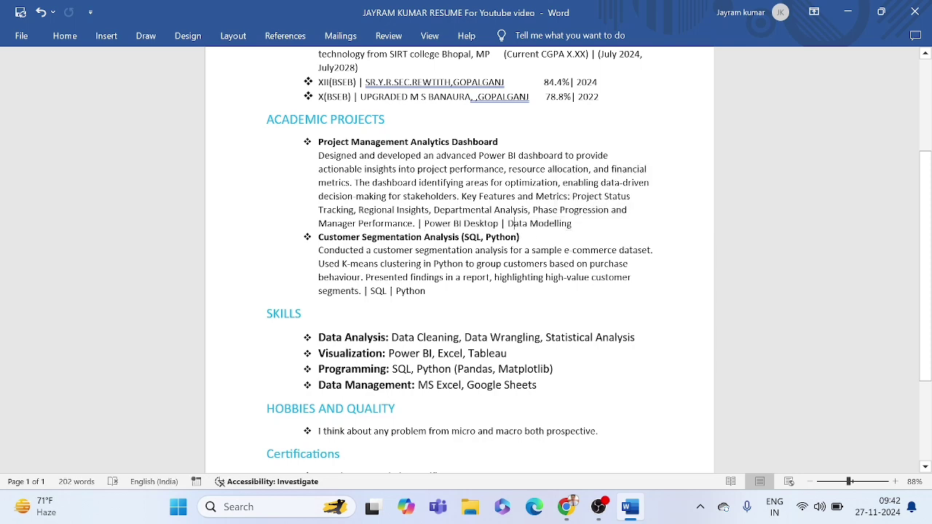
{"action": "double_click", "coordinate": [480, 224]}
{"action": "left_click", "coordinate": [460, 224]}
{"action": "double_click", "coordinate": [521, 224]}
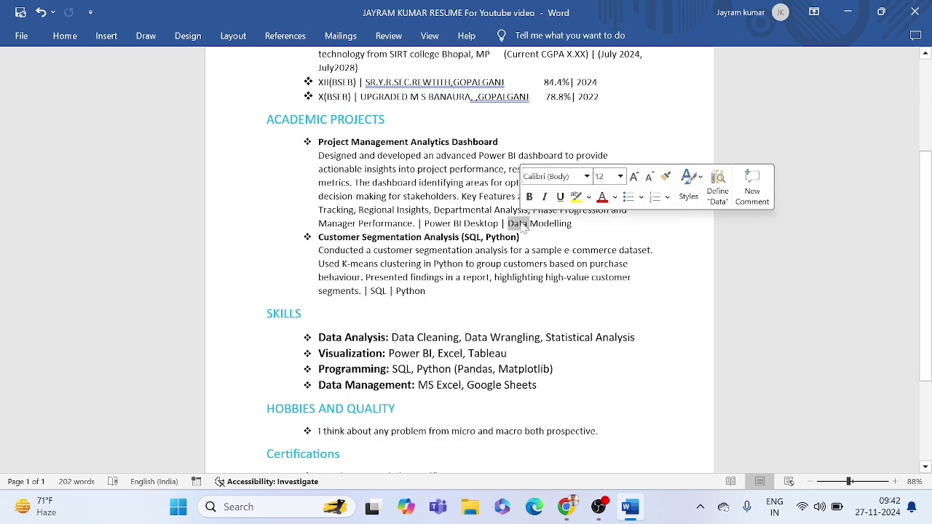
{"action": "left_click", "coordinate": [508, 237]}
Step: Delete ' (SQL, Python)' from the Customer Segmentation Analysis title, keeping its tools line
{"action": "scroll", "coordinate": [466, 259], "scroll_direction": "down", "scroll_amount": 1}
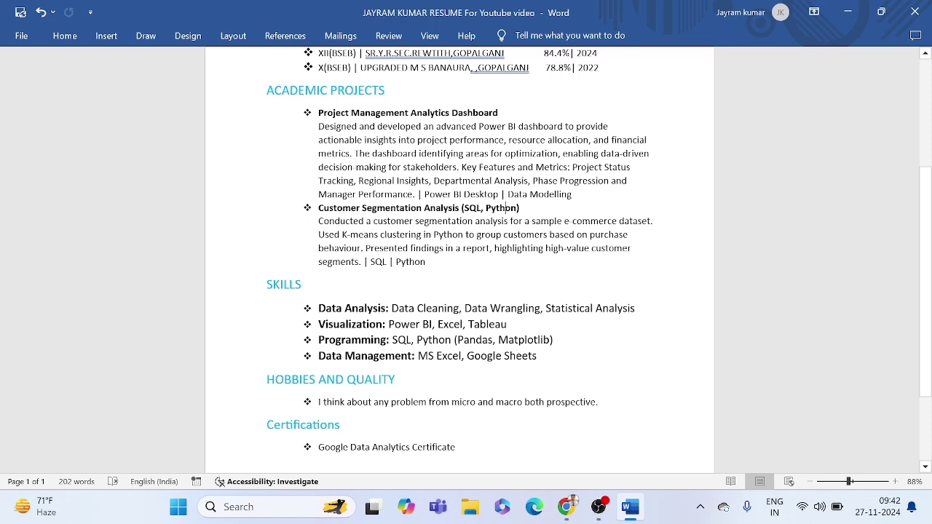
{"action": "double_click", "coordinate": [472, 208]}
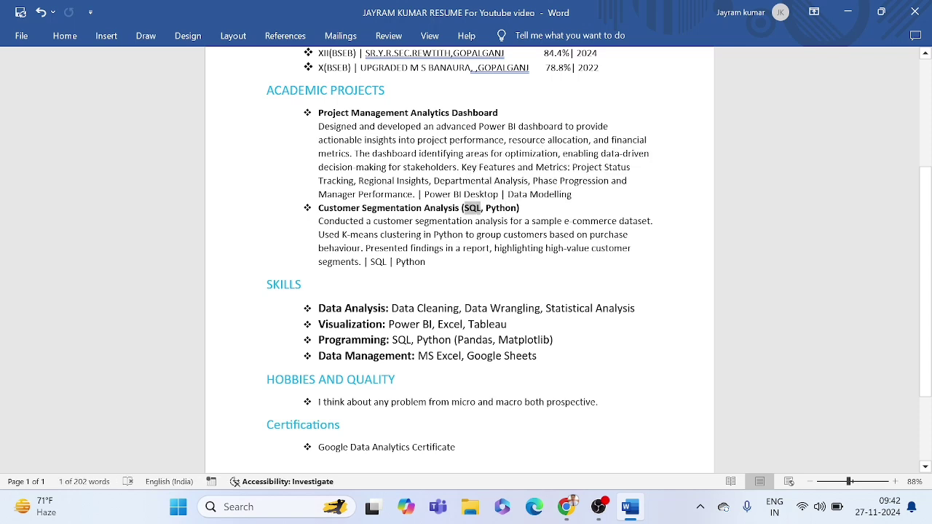
{"action": "left_click", "coordinate": [507, 209]}
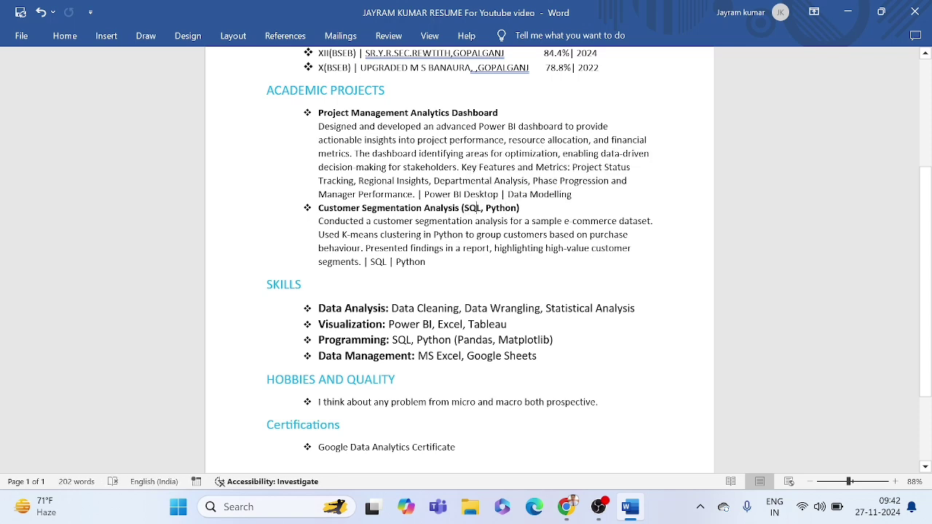
{"action": "left_click_drag", "start_coordinate": [460, 208], "coordinate": [526, 209]}
{"action": "left_click", "coordinate": [530, 210]}
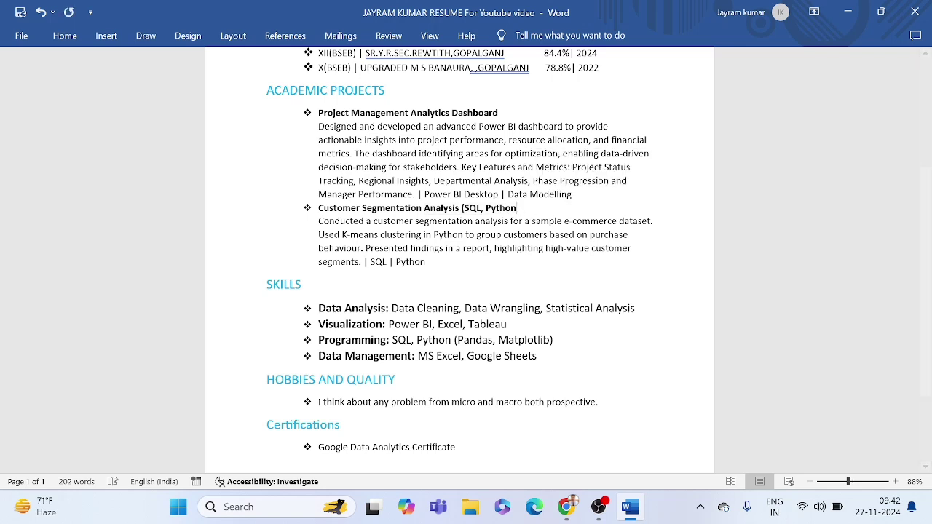
{"action": "key", "text": "BackSpace"}
{"action": "key", "text": "BackSpace"}
{"action": "key", "text": "BackSpace"}
{"action": "key", "text": "BackSpace"}
{"action": "key", "text": "BackSpace"}
{"action": "key", "text": "BackSpace"}
{"action": "key", "text": "BackSpace"}
{"action": "key", "text": "BackSpace"}
{"action": "key", "text": "BackSpace"}
{"action": "key", "text": "BackSpace"}
{"action": "key", "text": "BackSpace"}
{"action": "key", "text": "BackSpace"}
{"action": "key", "text": "BackSpace"}
{"action": "key", "text": "BackSpace"}
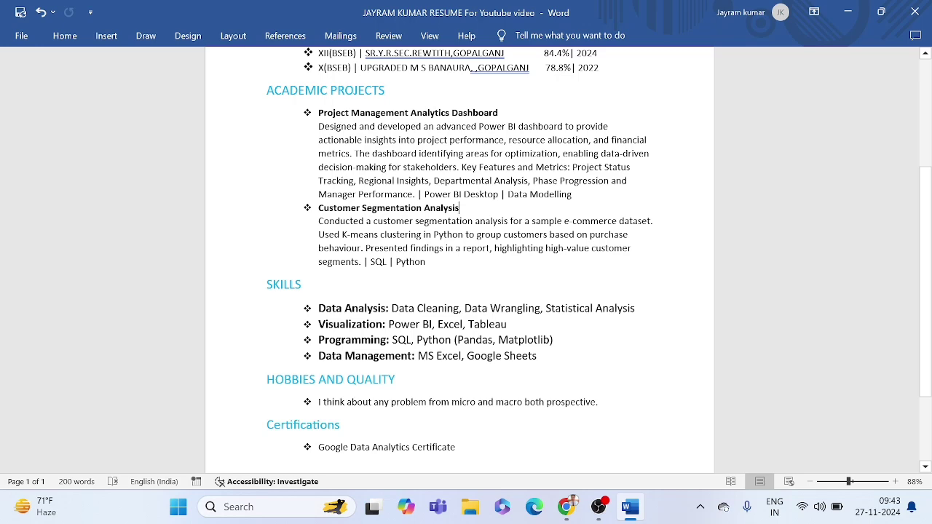
{"action": "left_click_drag", "start_coordinate": [364, 262], "coordinate": [433, 265]}
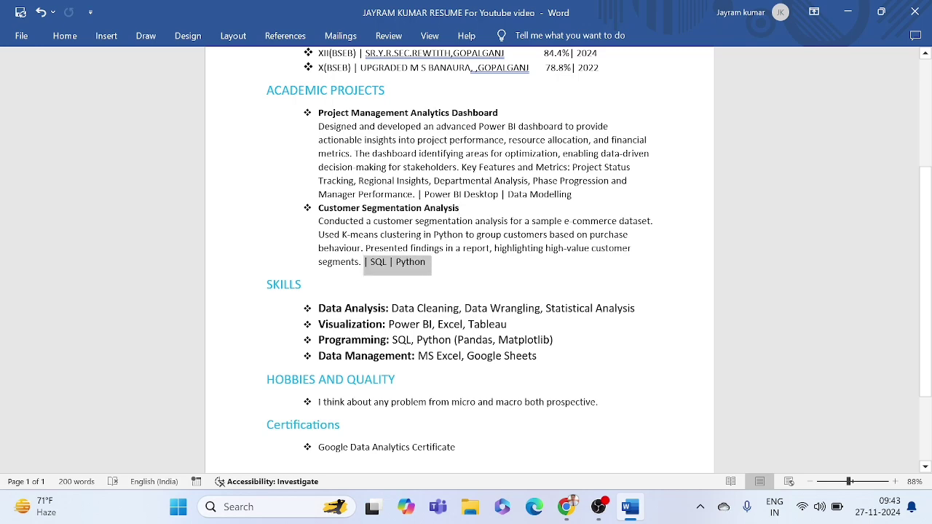
{"action": "left_click", "coordinate": [435, 269]}
{"action": "scroll", "coordinate": [434, 269], "scroll_direction": "down", "scroll_amount": 1}
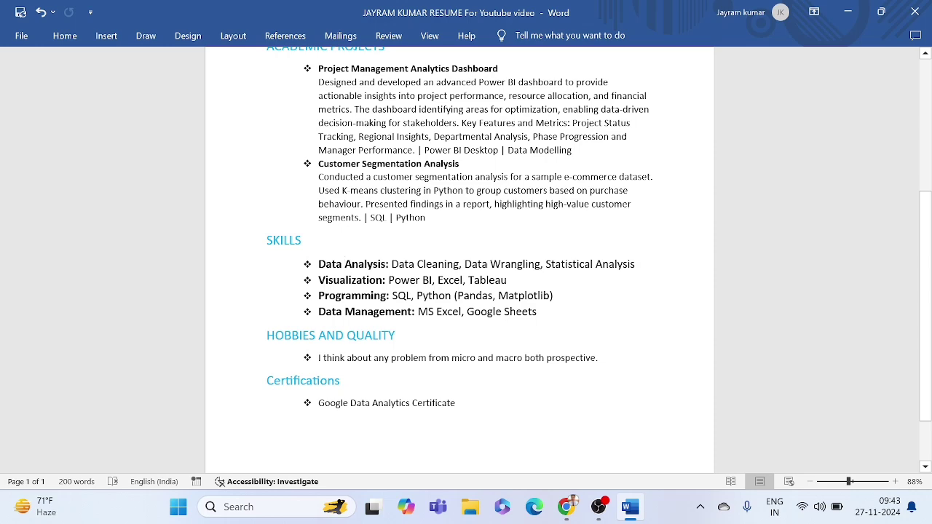
{"action": "scroll", "coordinate": [348, 266], "scroll_direction": "down", "scroll_amount": 1}
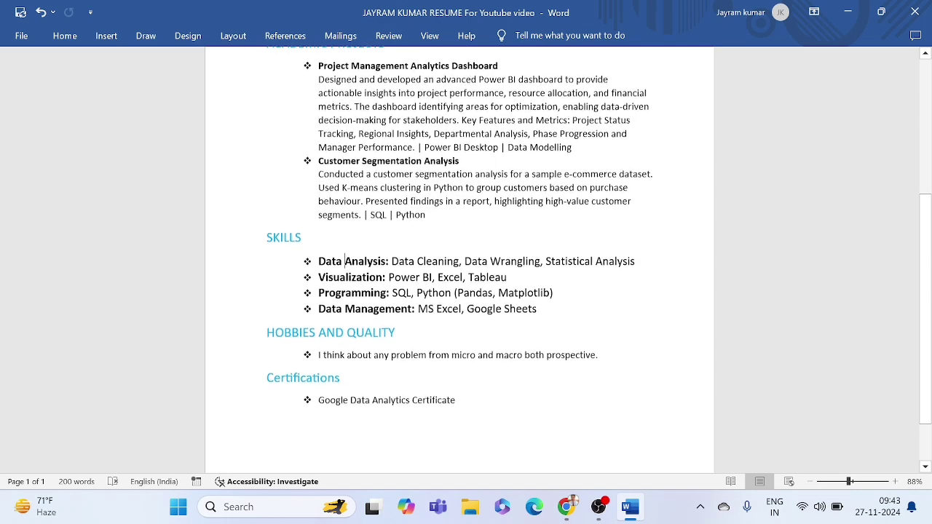
{"action": "scroll", "coordinate": [466, 254], "scroll_direction": "down", "scroll_amount": 1}
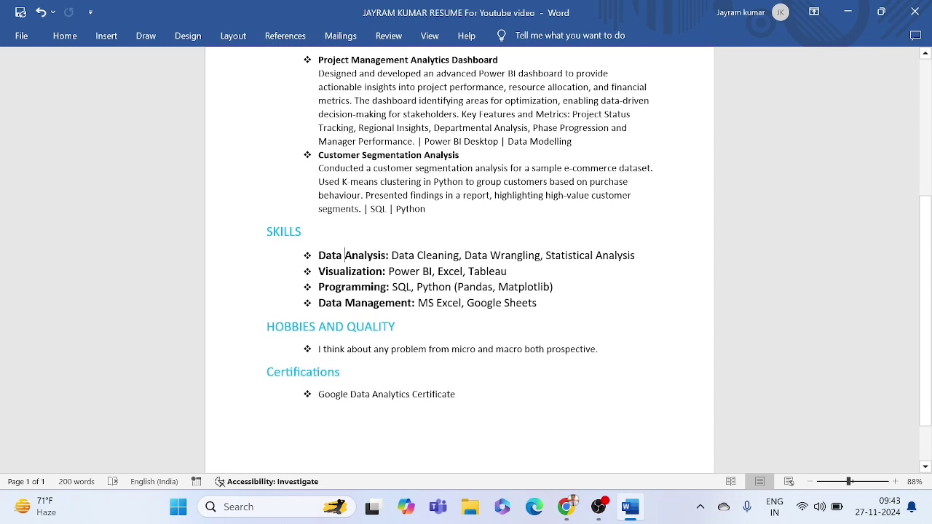
{"action": "scroll", "coordinate": [459, 260], "scroll_direction": "down", "scroll_amount": 1}
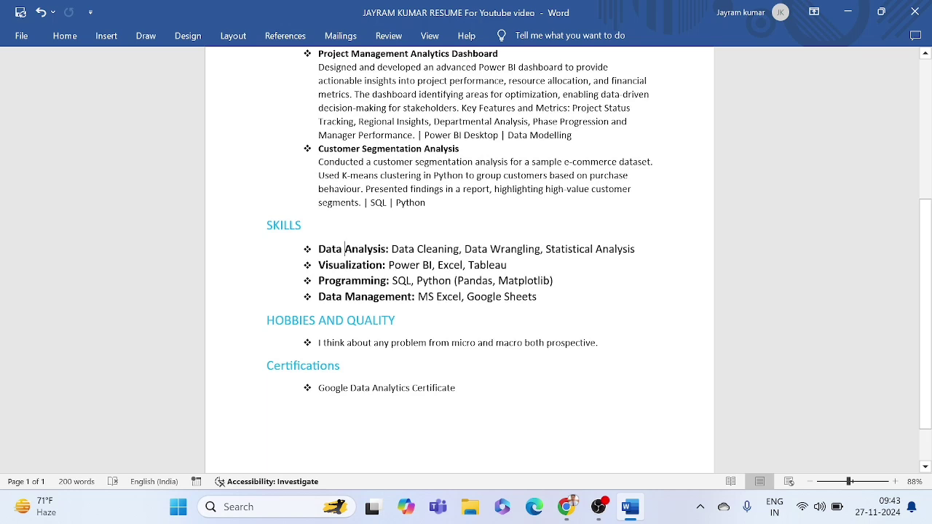
{"action": "left_click_drag", "start_coordinate": [267, 225], "coordinate": [537, 298]}
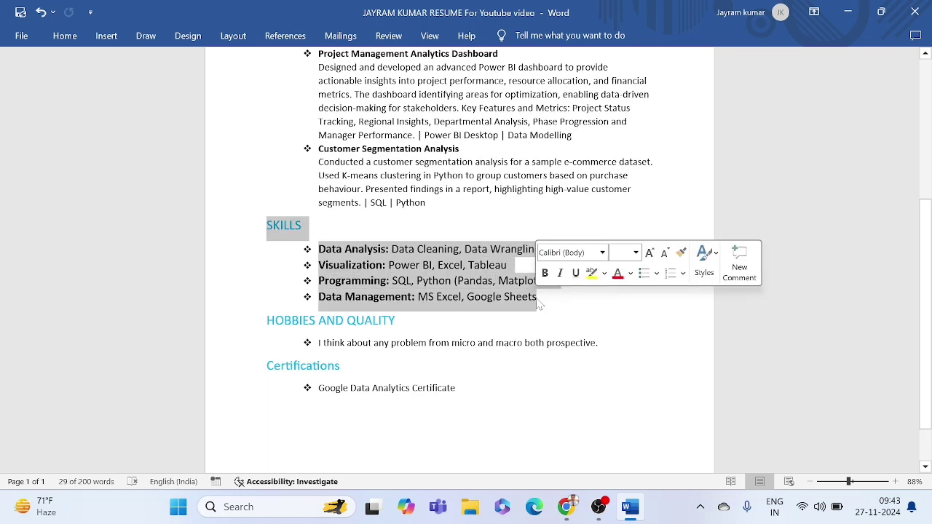
{"action": "left_click", "coordinate": [459, 286]}
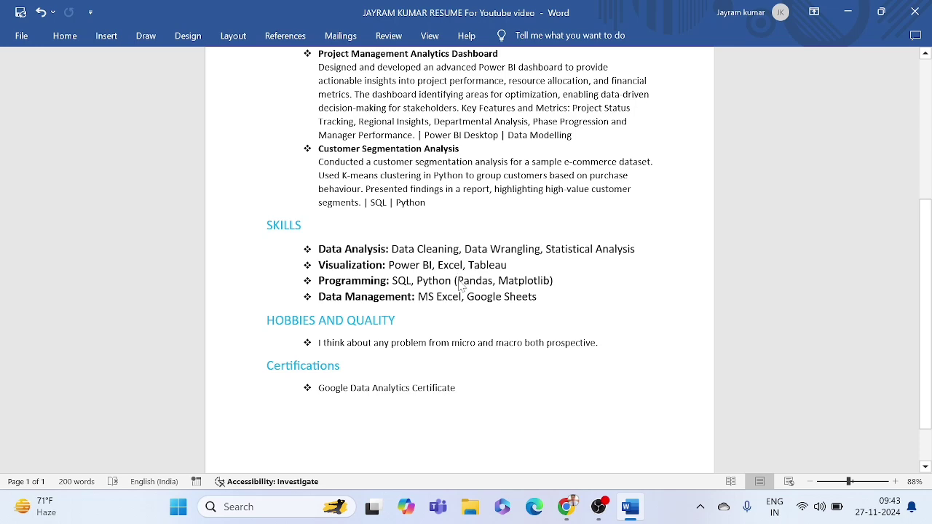
{"action": "scroll", "coordinate": [460, 287], "scroll_direction": "up", "scroll_amount": 3}
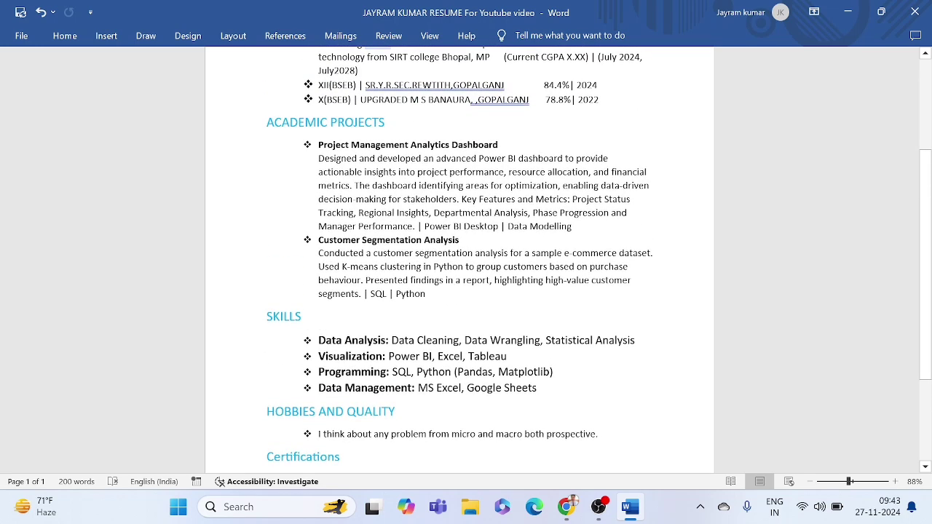
{"action": "left_click_drag", "start_coordinate": [318, 145], "coordinate": [386, 198]}
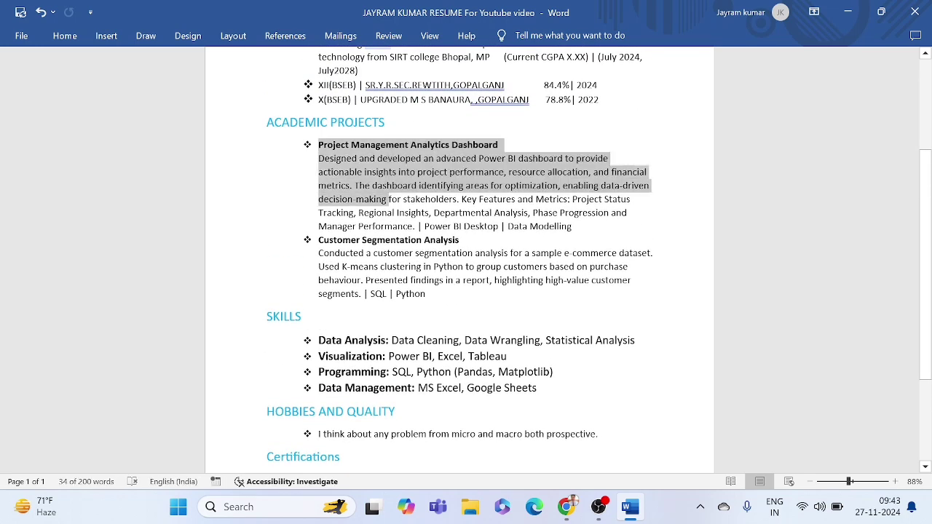
{"action": "left_click", "coordinate": [388, 199]}
{"action": "scroll", "coordinate": [460, 254], "scroll_direction": "up", "scroll_amount": 2}
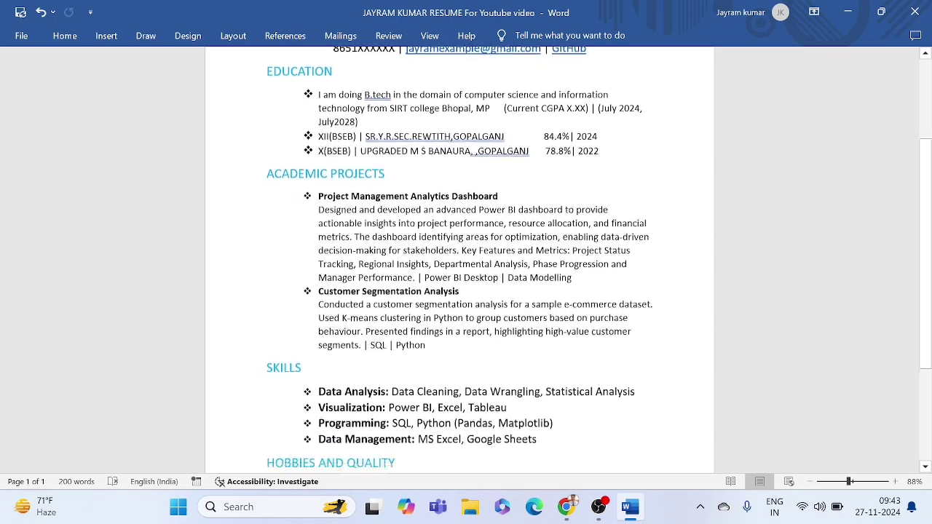
{"action": "scroll", "coordinate": [459, 255], "scroll_direction": "down", "scroll_amount": 2}
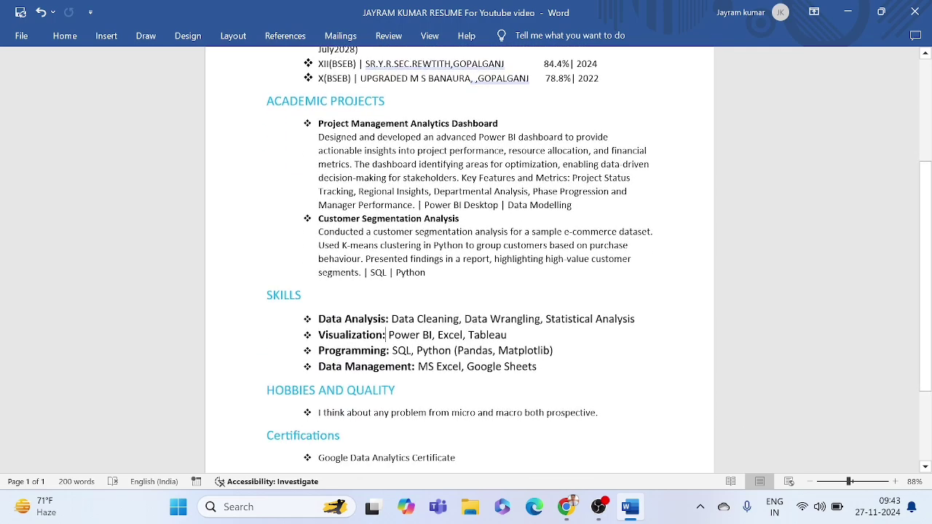
{"action": "scroll", "coordinate": [459, 255], "scroll_direction": "down", "scroll_amount": 2}
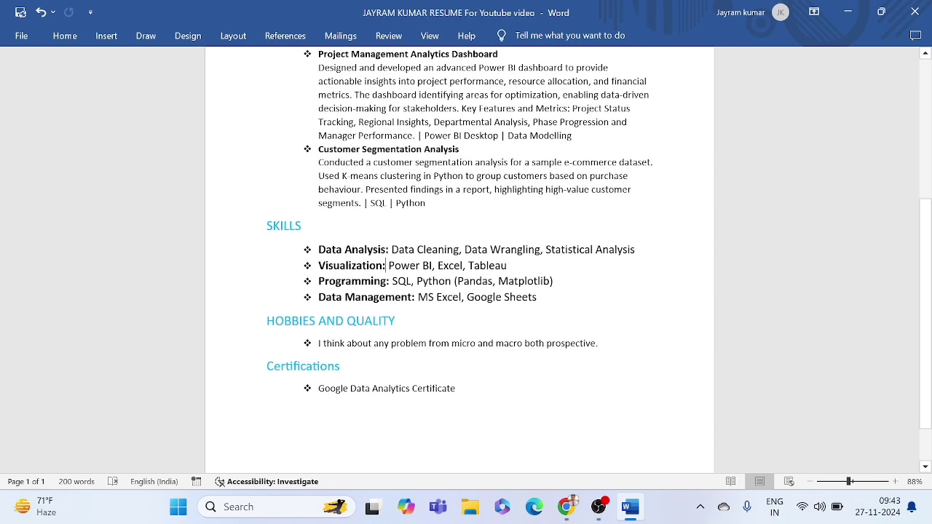
{"action": "scroll", "coordinate": [460, 255], "scroll_direction": "down", "scroll_amount": 1}
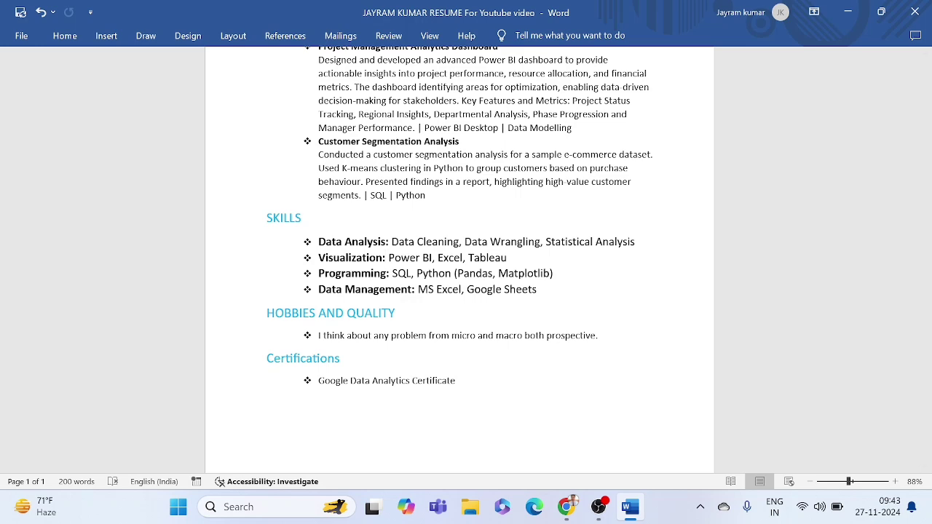
{"action": "scroll", "coordinate": [460, 255], "scroll_direction": "down", "scroll_amount": 1}
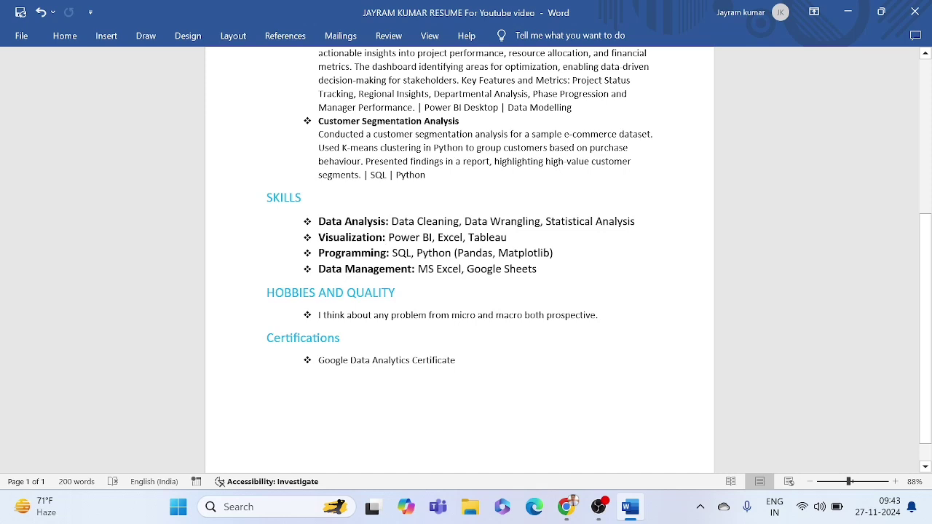
{"action": "left_click_drag", "start_coordinate": [269, 292], "coordinate": [398, 300]}
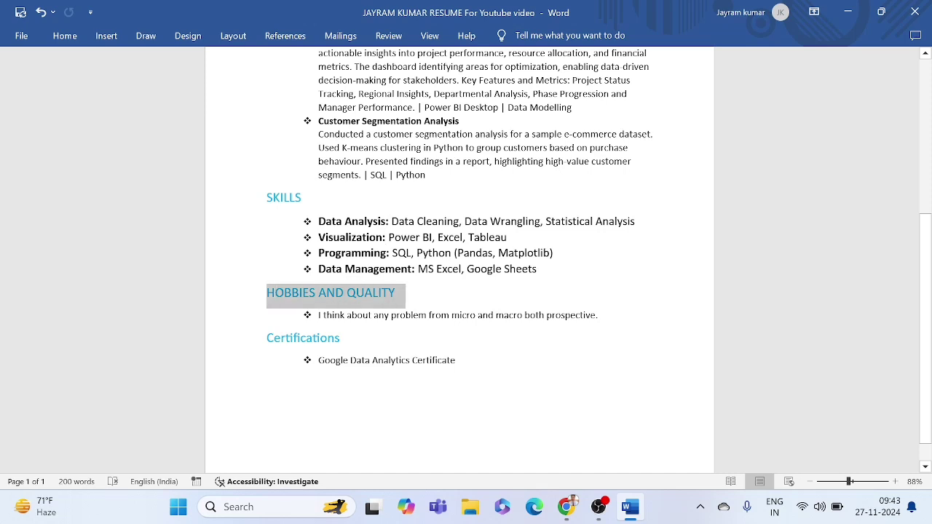
{"action": "left_click", "coordinate": [391, 315]}
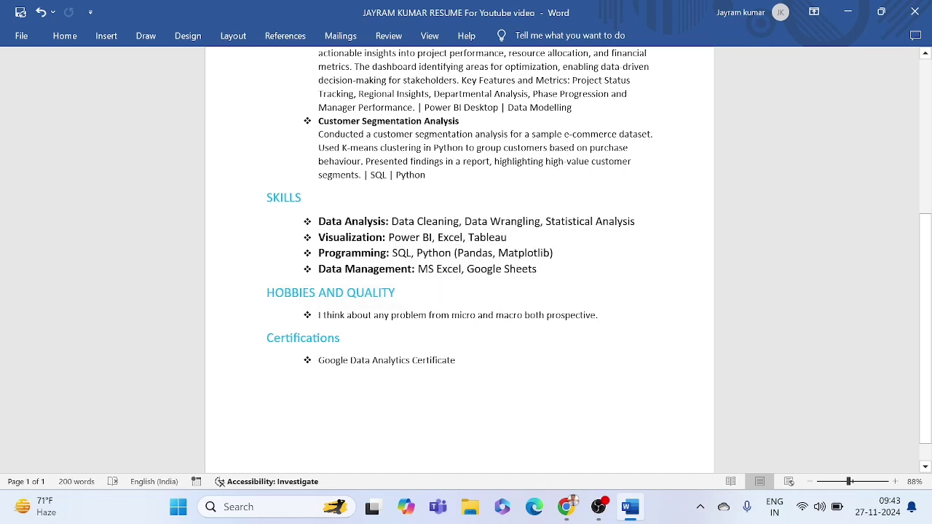
{"action": "left_click_drag", "start_coordinate": [266, 338], "coordinate": [341, 338]}
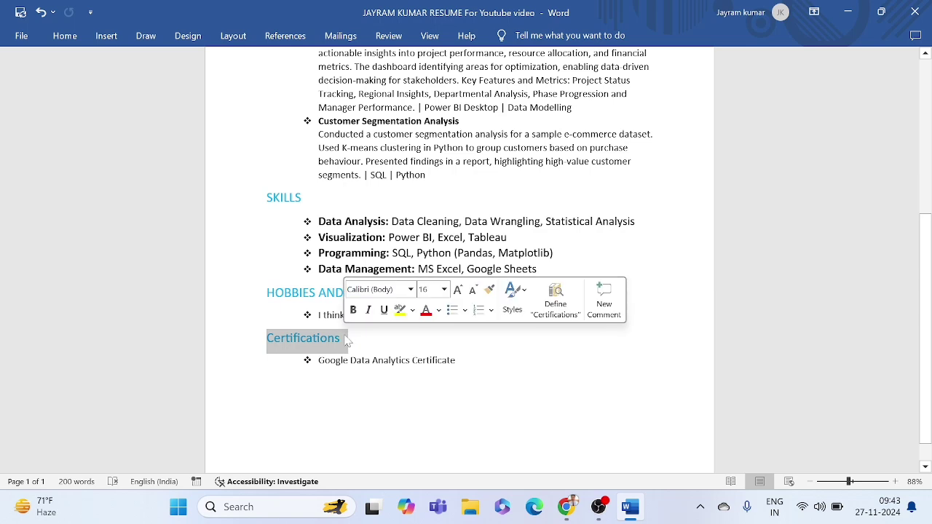
{"action": "left_click", "coordinate": [371, 360]}
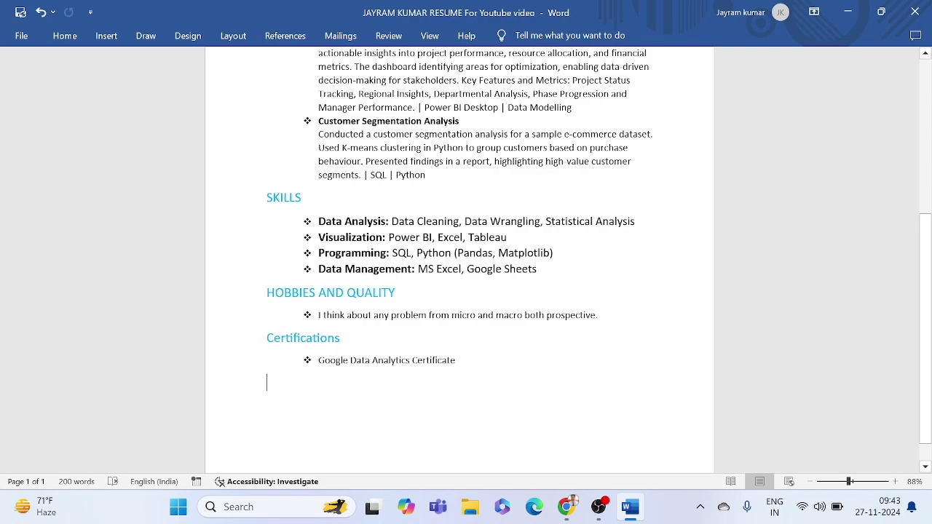
{"action": "scroll", "coordinate": [335, 389], "scroll_direction": "up", "scroll_amount": 3}
{"action": "scroll", "coordinate": [466, 255], "scroll_direction": "up", "scroll_amount": 2}
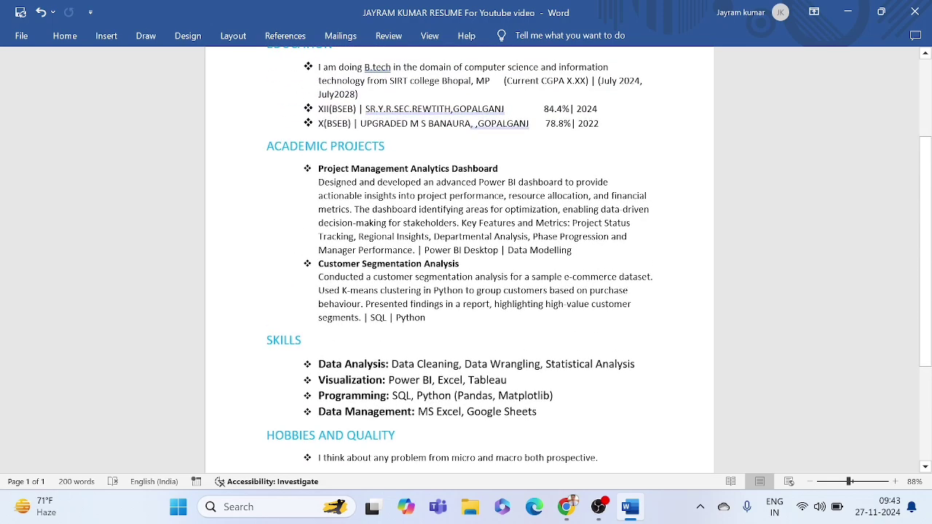
{"action": "left_click_drag", "start_coordinate": [318, 169], "coordinate": [459, 364]}
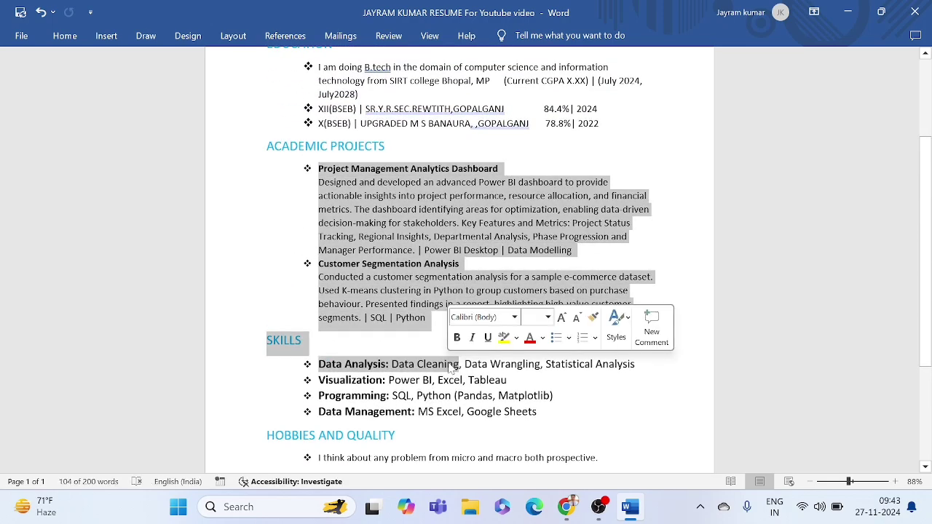
{"action": "left_click", "coordinate": [372, 346]}
{"action": "scroll", "coordinate": [371, 346], "scroll_direction": "up", "scroll_amount": 5}
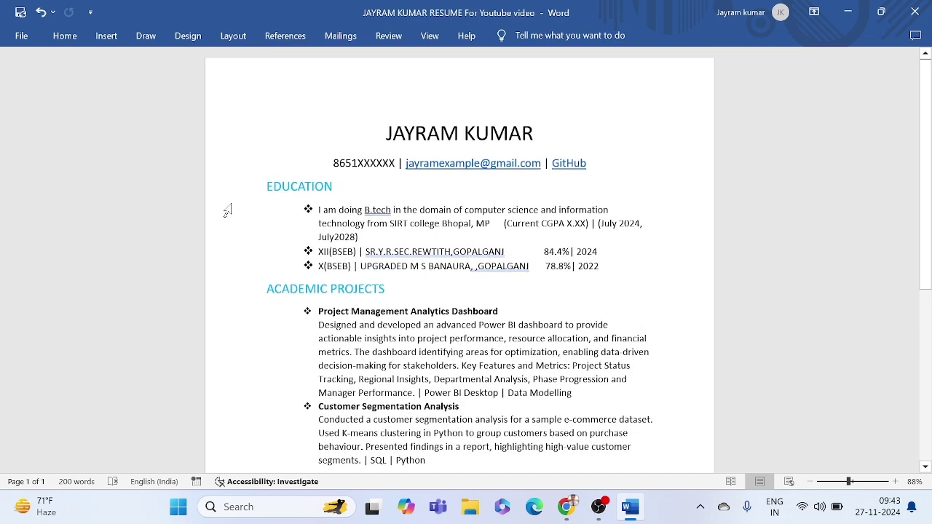
Step: Create a new blank document, then bring the sample resume back to the front
{"action": "left_click", "coordinate": [21, 35]}
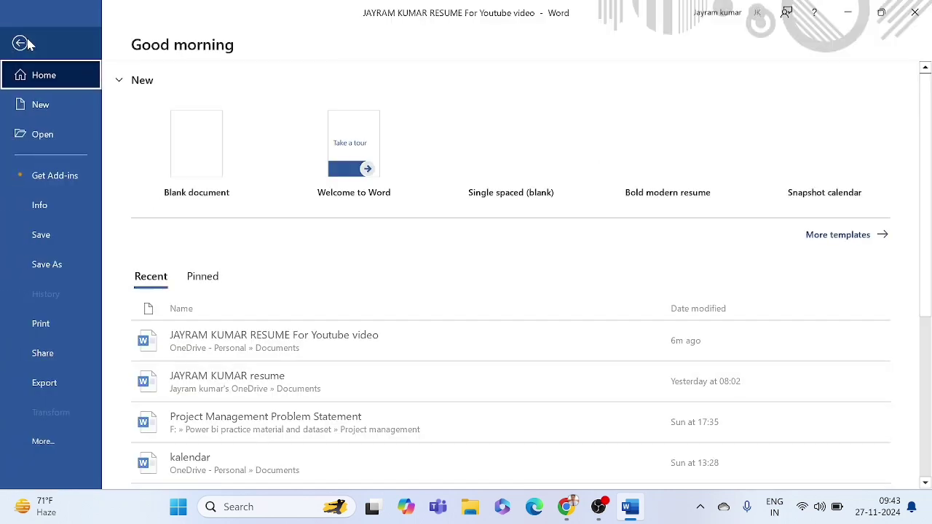
{"action": "left_click", "coordinate": [198, 150]}
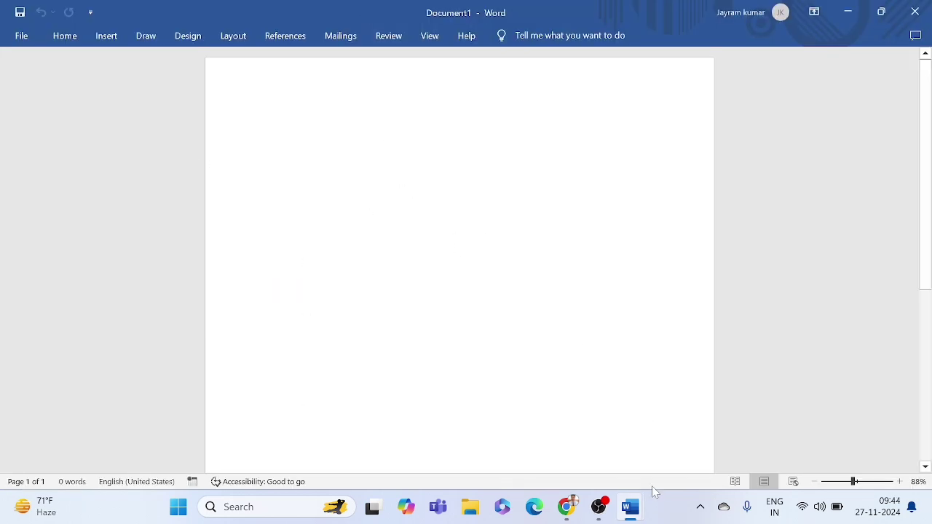
{"action": "mouse_move", "coordinate": [645, 508]}
{"action": "left_click", "coordinate": [589, 440]}
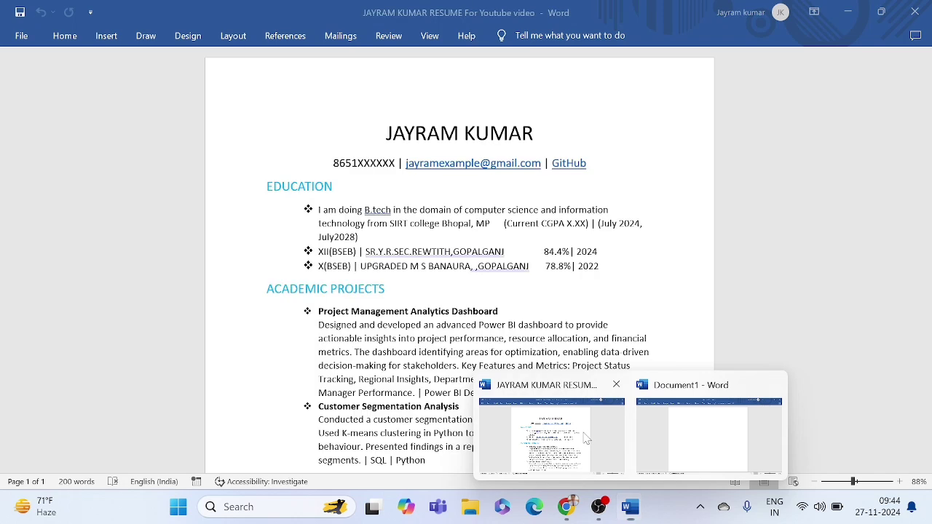
Step: Review the resume's name title and the whole Education list
{"action": "left_click_drag", "start_coordinate": [392, 135], "coordinate": [520, 150]}
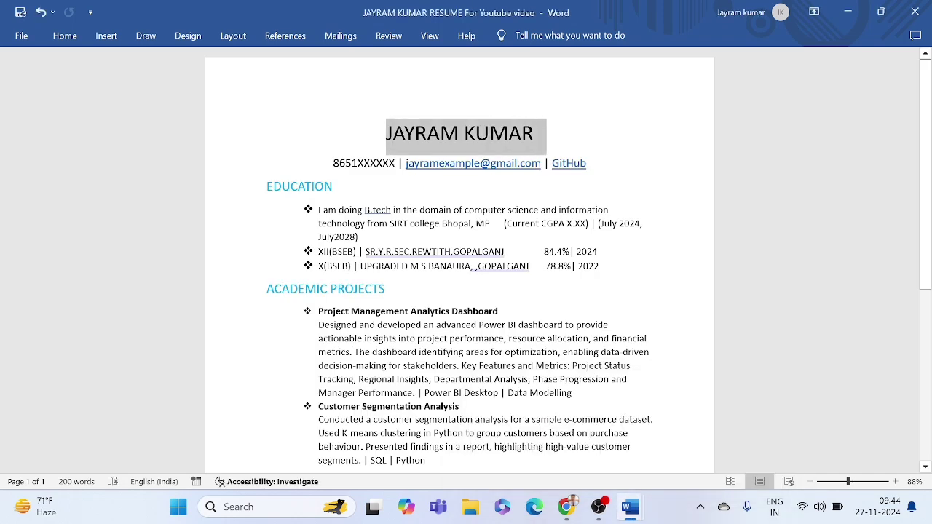
{"action": "left_click", "coordinate": [520, 150]}
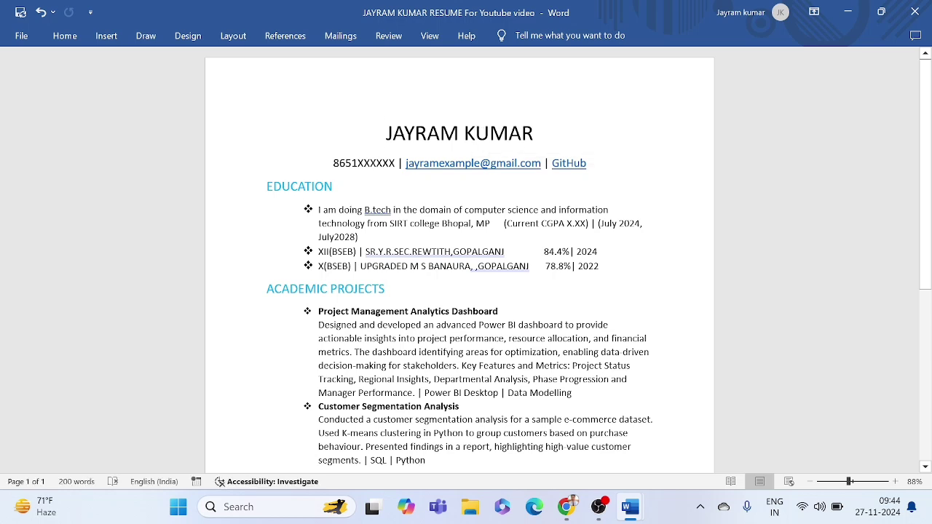
{"action": "left_click_drag", "start_coordinate": [386, 135], "coordinate": [546, 139]}
{"action": "left_click", "coordinate": [527, 152]}
{"action": "scroll", "coordinate": [458, 255], "scroll_direction": "down", "scroll_amount": 1}
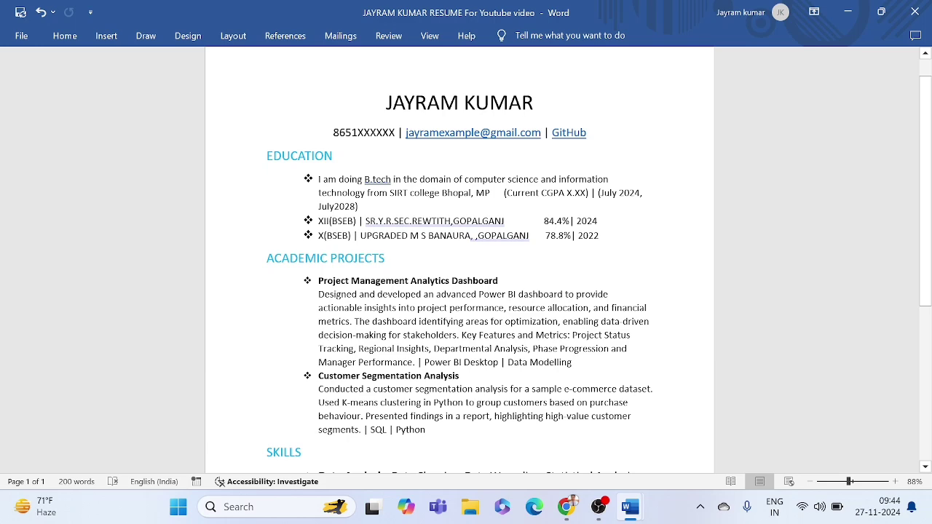
{"action": "left_click_drag", "start_coordinate": [318, 179], "coordinate": [608, 238]}
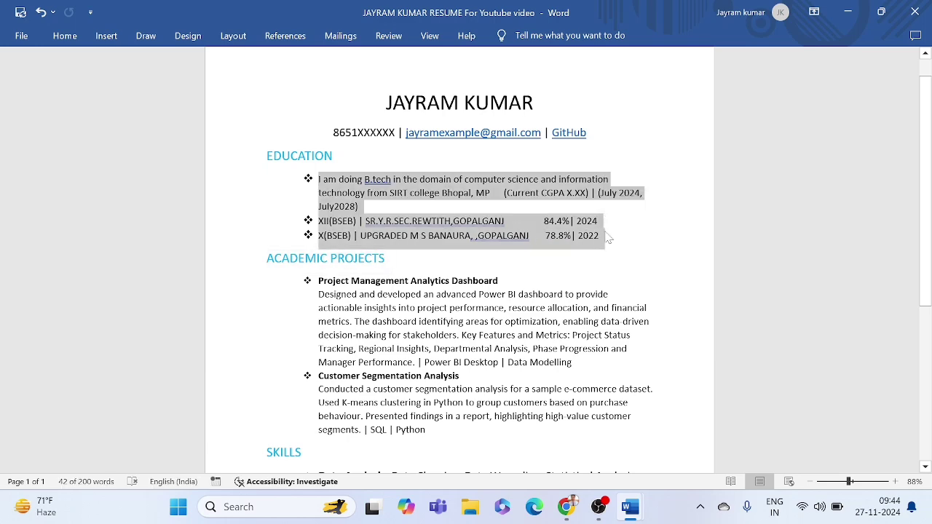
{"action": "left_click", "coordinate": [608, 238]}
{"action": "scroll", "coordinate": [608, 239], "scroll_direction": "down", "scroll_amount": 3}
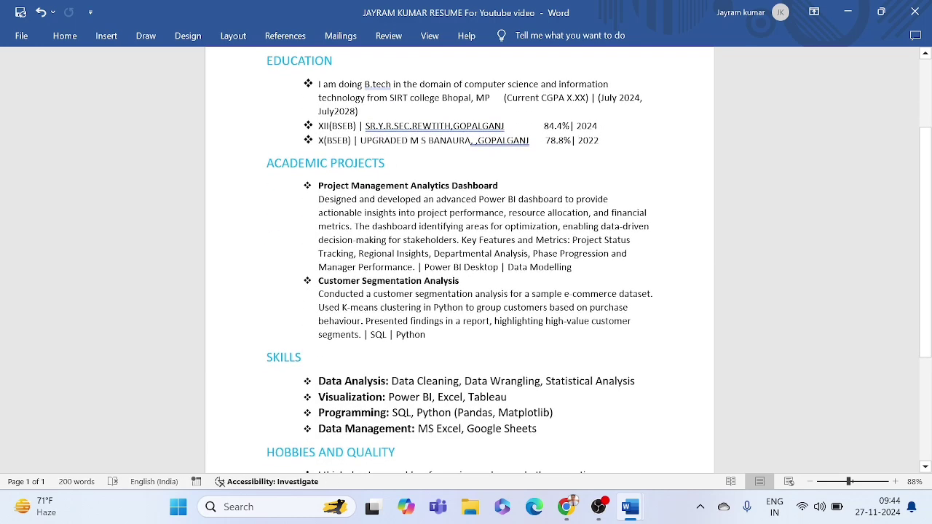
{"action": "scroll", "coordinate": [458, 255], "scroll_direction": "down", "scroll_amount": 2}
{"action": "scroll", "coordinate": [459, 254], "scroll_direction": "up", "scroll_amount": 5}
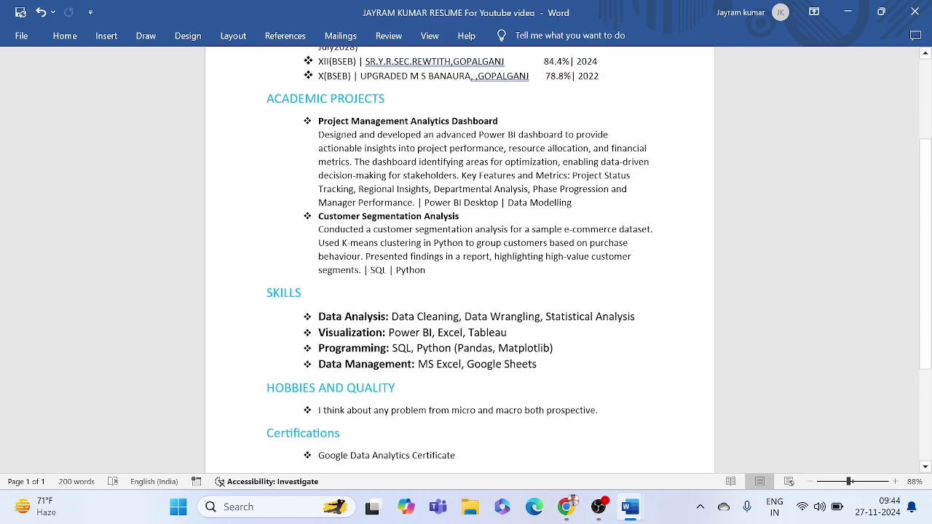
{"action": "scroll", "coordinate": [459, 255], "scroll_direction": "up", "scroll_amount": 2}
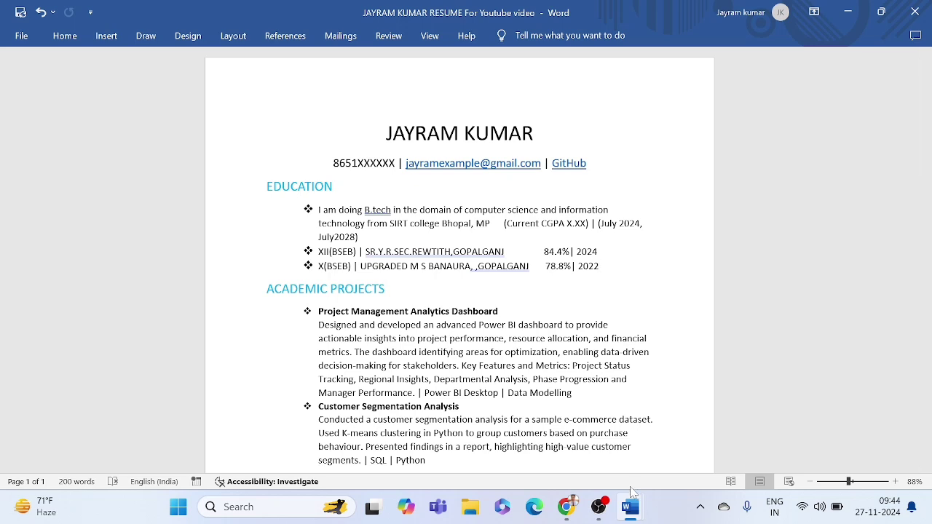
Step: Type the candidate's name in capitals on Document1's first line and centre it
{"action": "mouse_move", "coordinate": [631, 508]}
{"action": "left_click", "coordinate": [678, 442]}
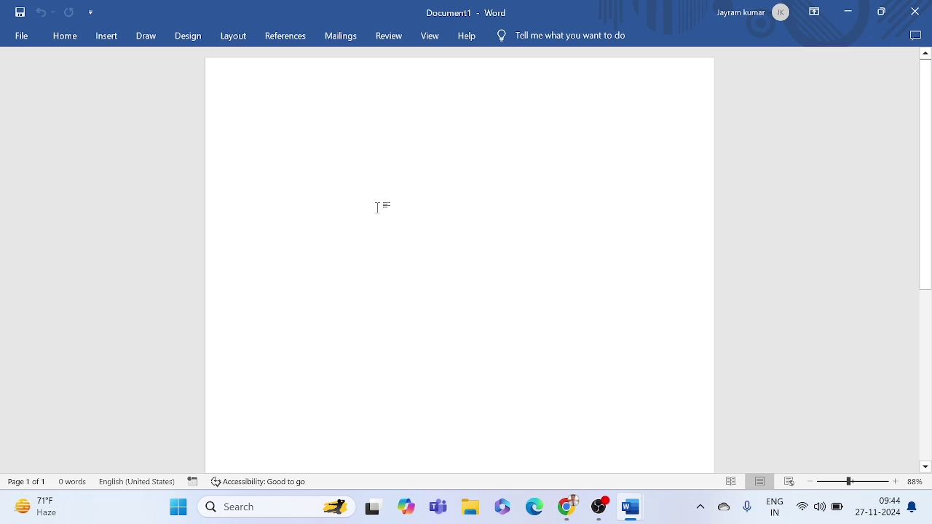
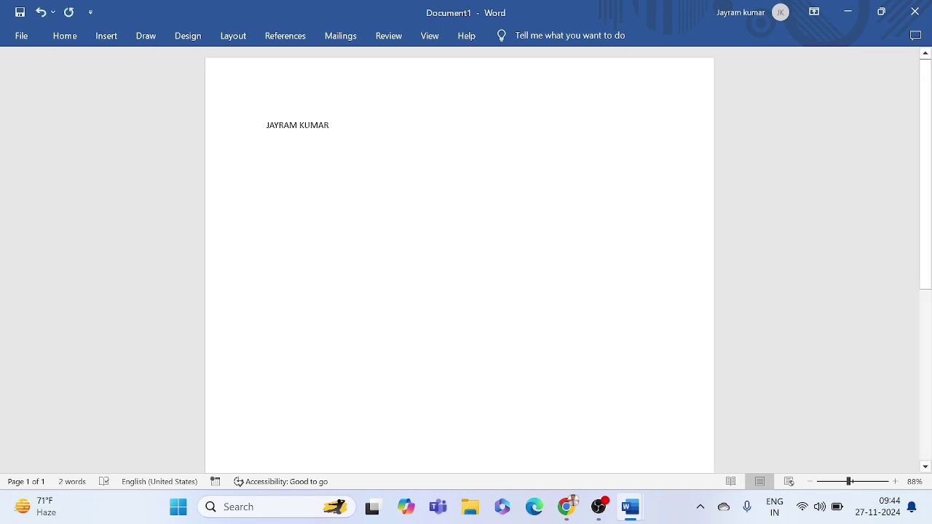
{"action": "left_click_drag", "start_coordinate": [267, 125], "coordinate": [335, 127]}
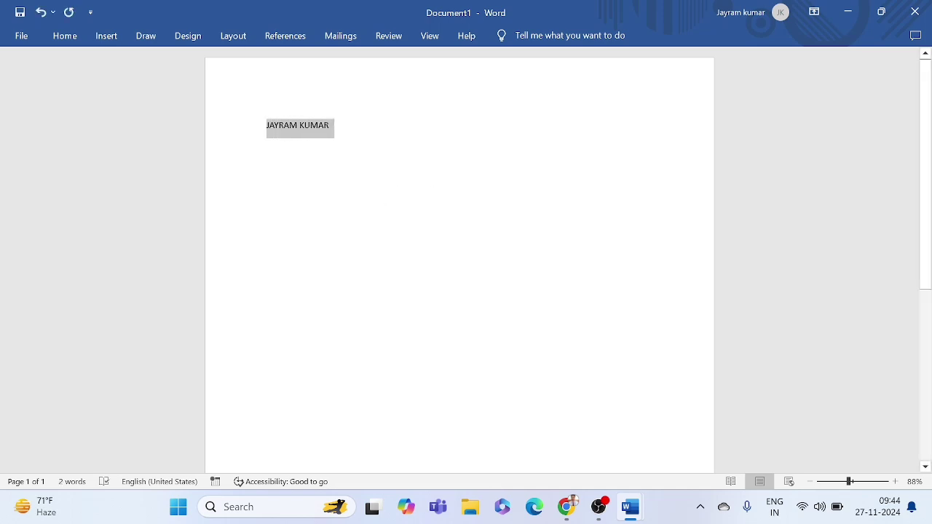
{"action": "left_click", "coordinate": [73, 42]}
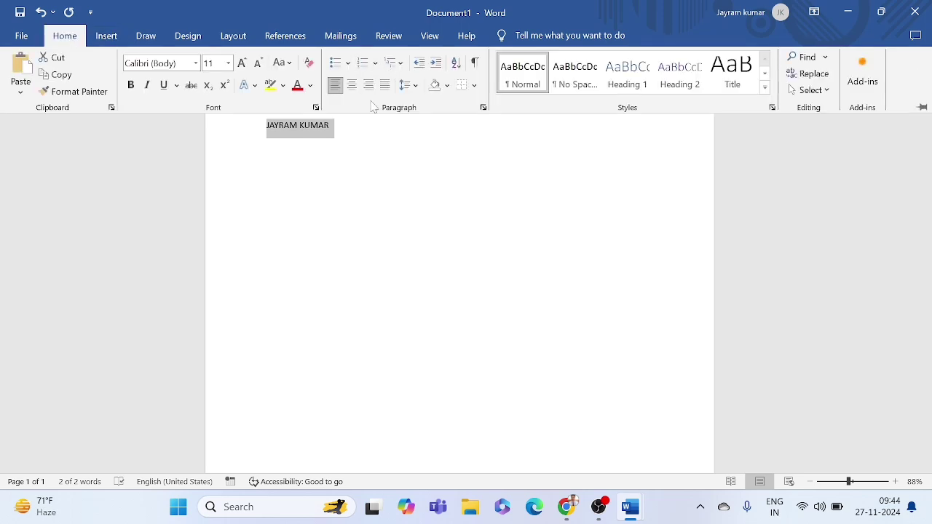
{"action": "left_click", "coordinate": [351, 85]}
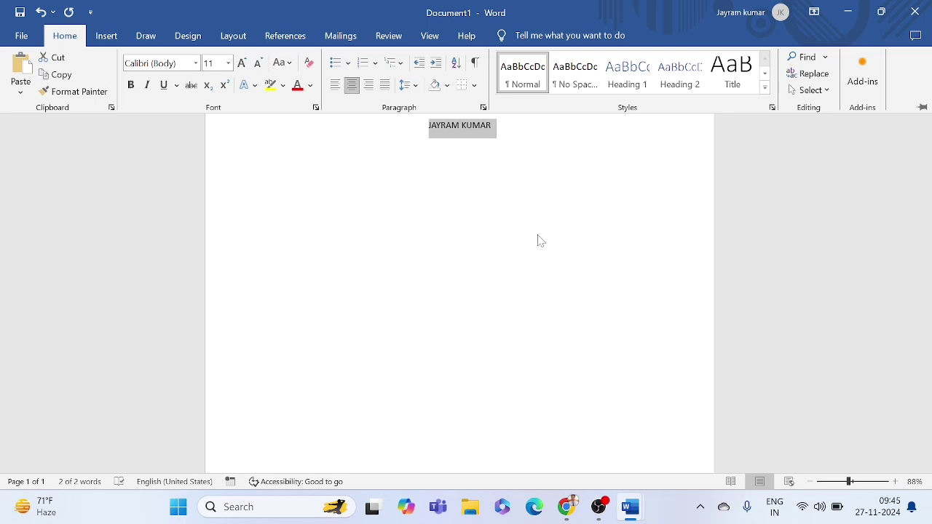
Step: Check the font size of the name title in the sample resume
{"action": "mouse_move", "coordinate": [640, 518]}
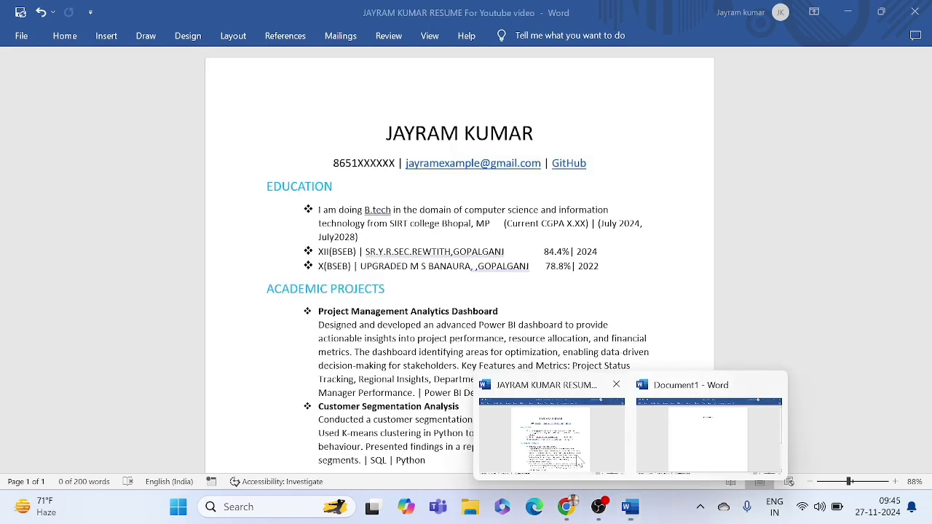
{"action": "left_click", "coordinate": [576, 459]}
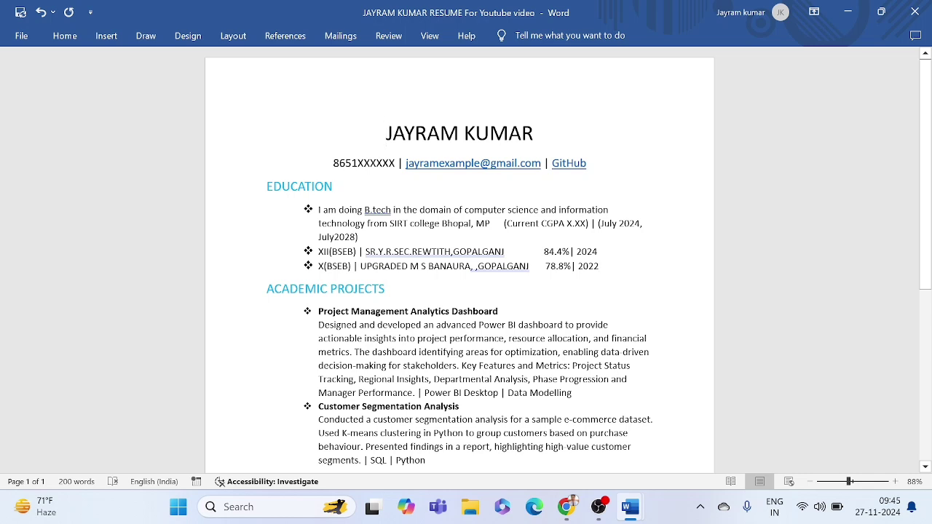
{"action": "left_click_drag", "start_coordinate": [385, 133], "coordinate": [537, 139]}
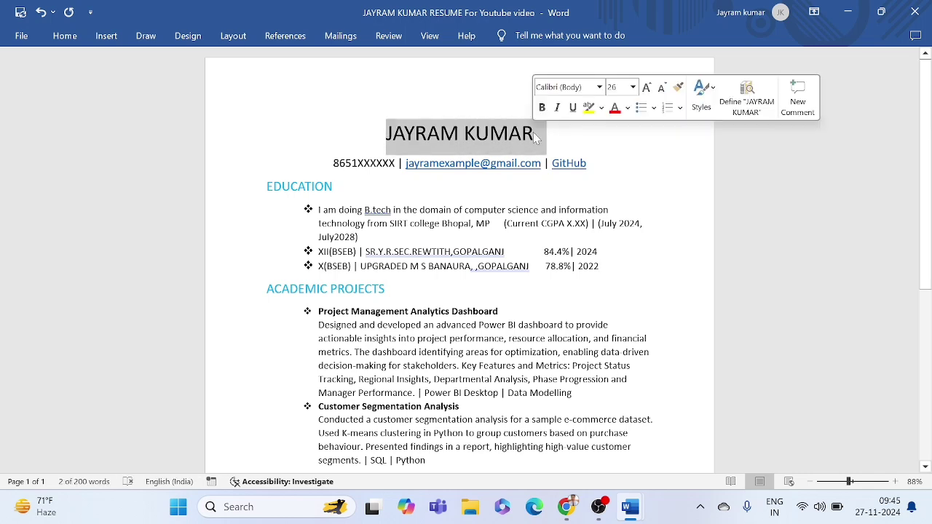
{"action": "left_click", "coordinate": [475, 131]}
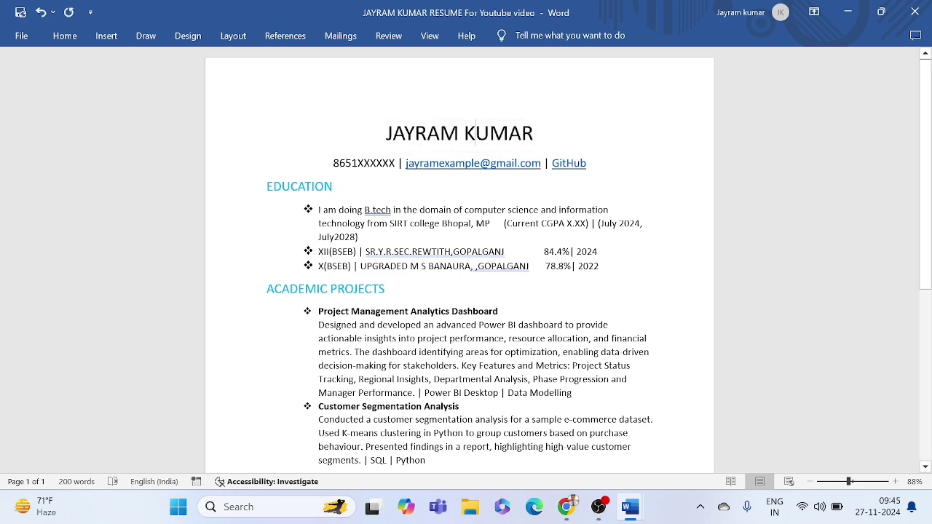
Step: Set the name line in Document1 to font size 26
{"action": "mouse_move", "coordinate": [631, 507]}
{"action": "left_click", "coordinate": [684, 437]}
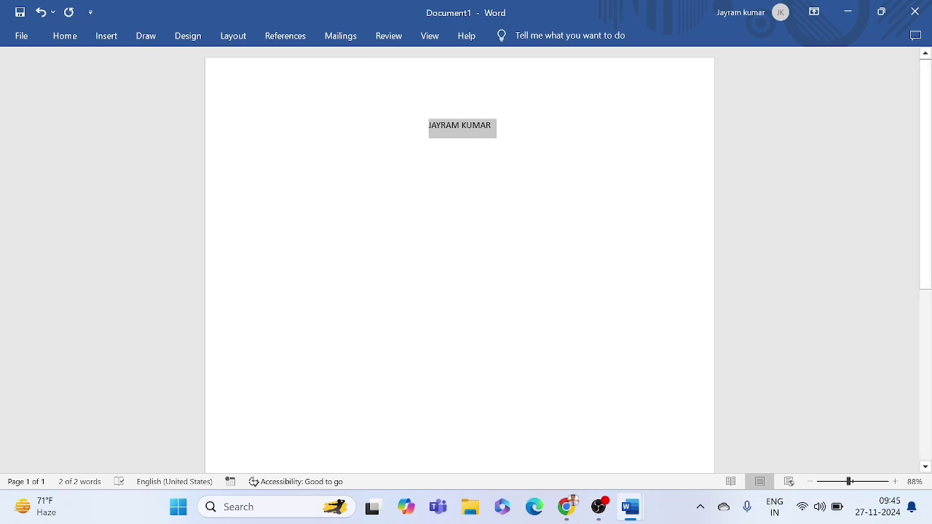
{"action": "key", "text": "Right"}
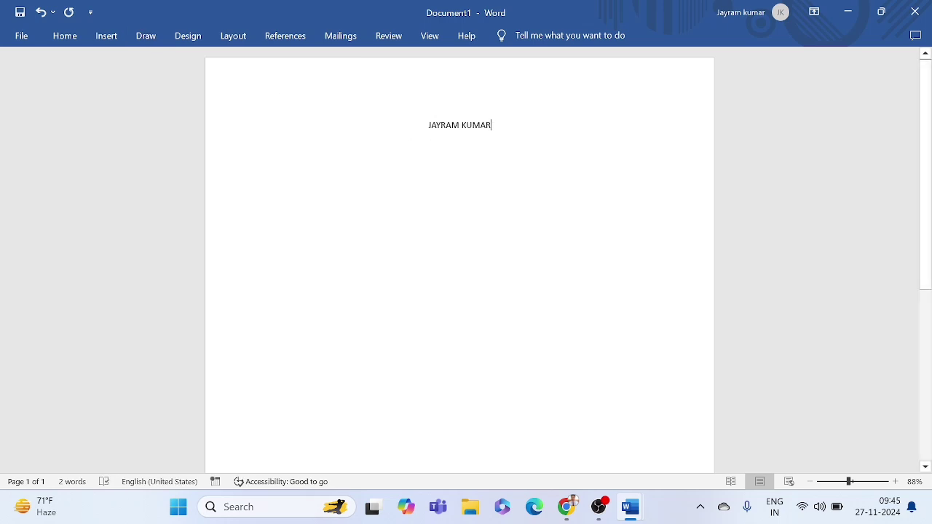
{"action": "triple_click", "coordinate": [478, 125]}
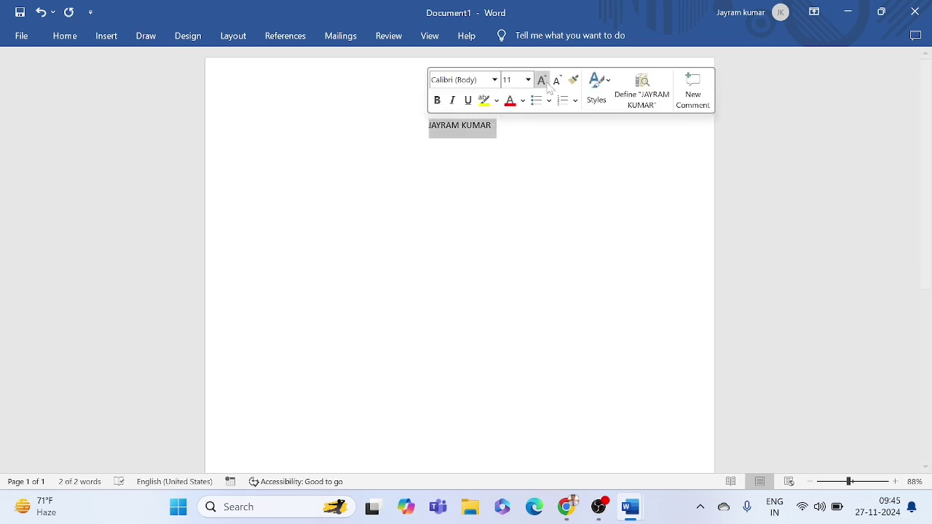
{"action": "left_click", "coordinate": [529, 80]}
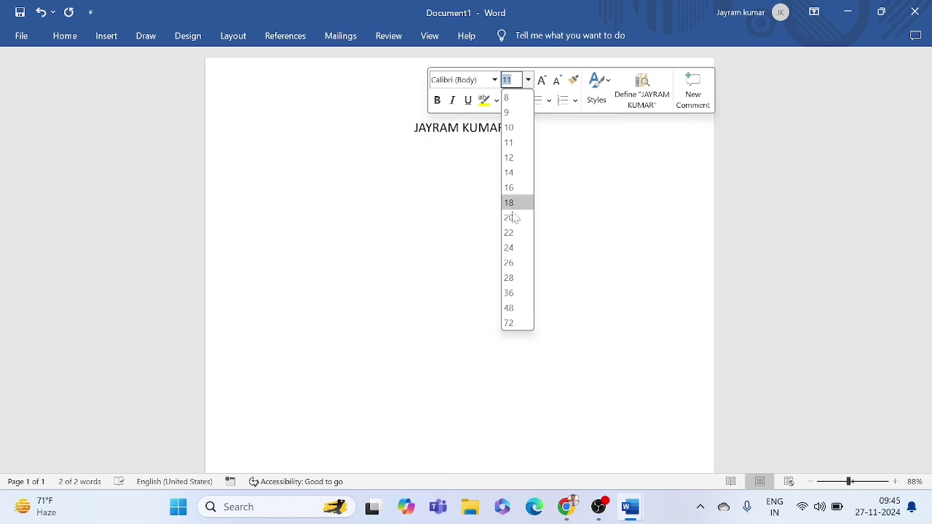
{"action": "left_click", "coordinate": [509, 263]}
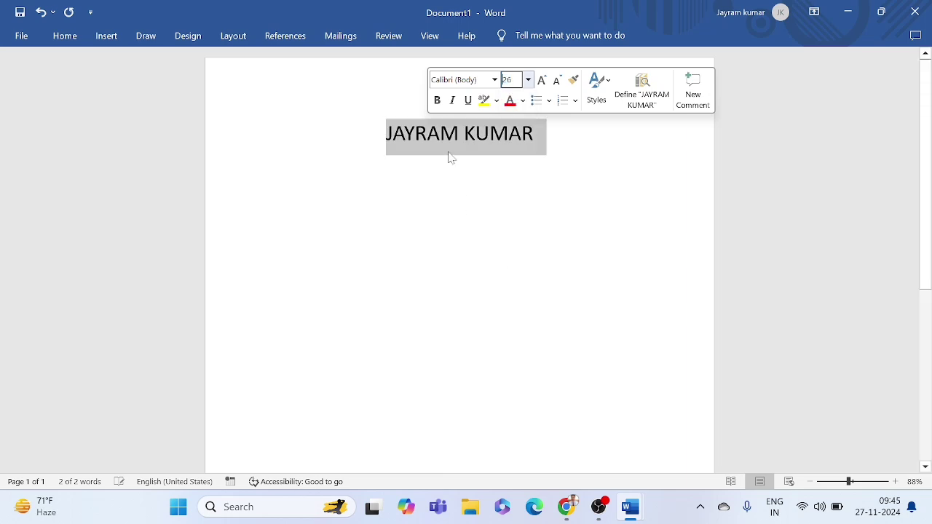
{"action": "left_click", "coordinate": [354, 168]}
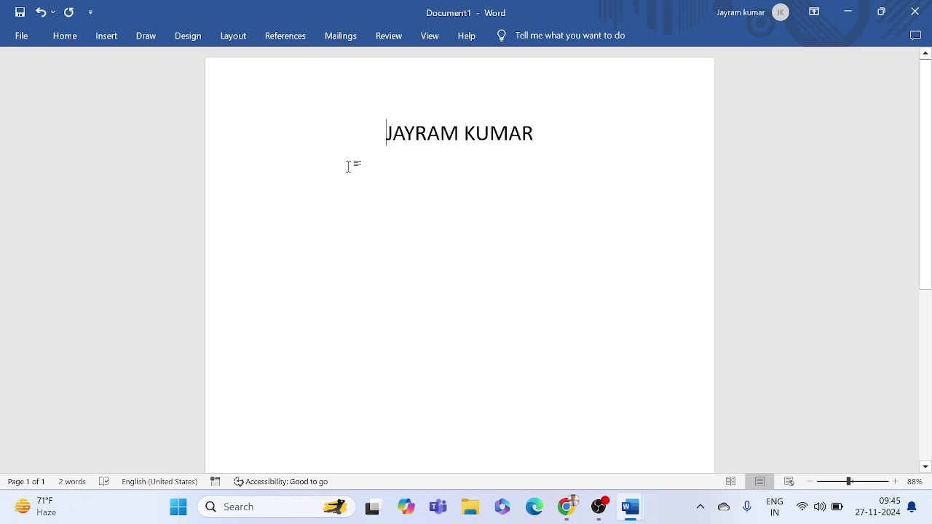
{"action": "key", "text": "End"}
Step: On a new line, type the masked phone number and the candidate's Gmail address, separated by bars
{"action": "key", "text": "Return"}
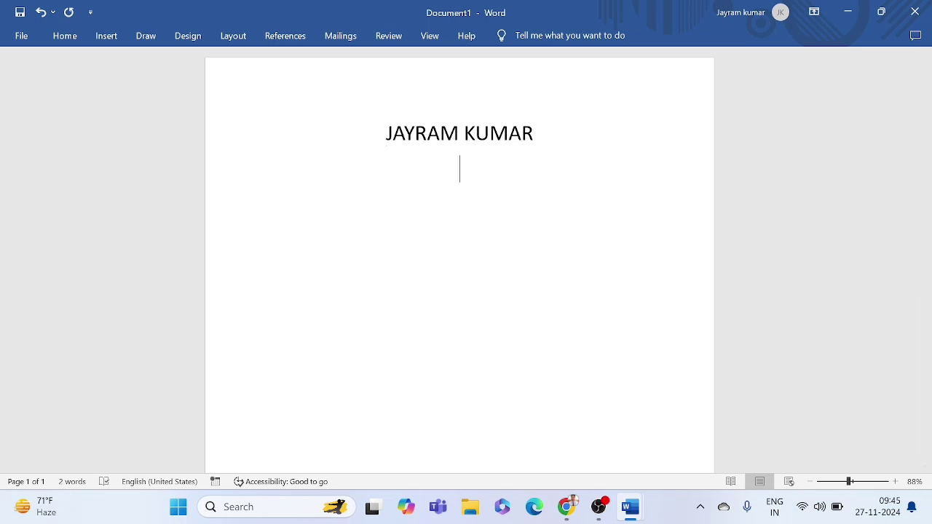
{"action": "type", "text": "87474"}
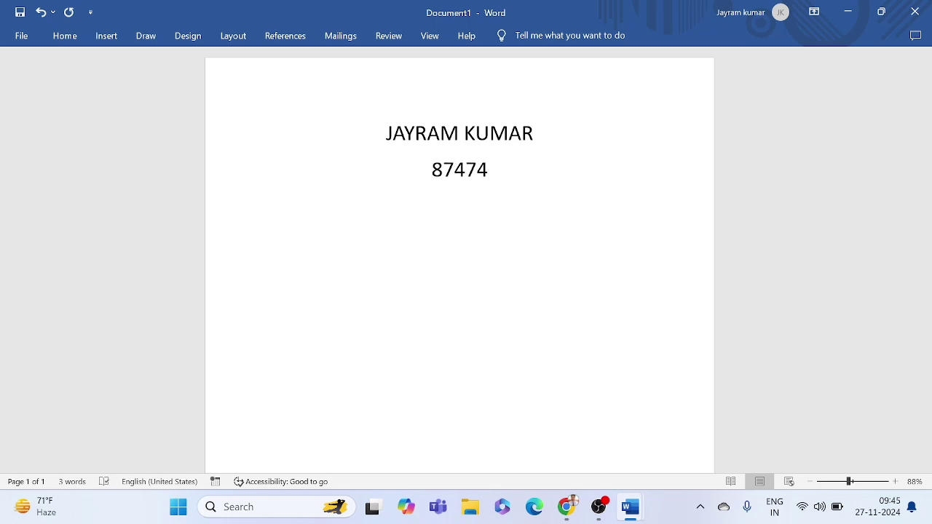
{"action": "type", "text": "XXXX"}
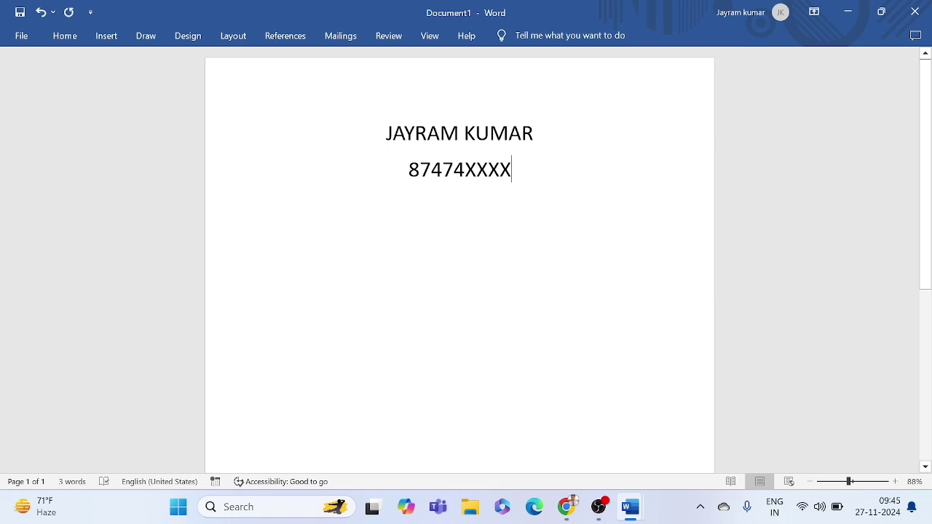
{"action": "type", "text": "X"}
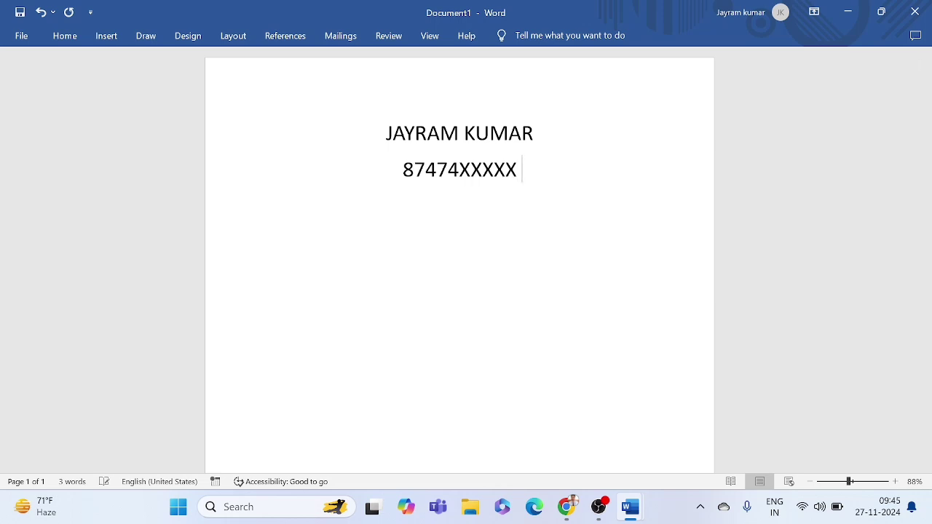
{"action": "type", "text": " |"}
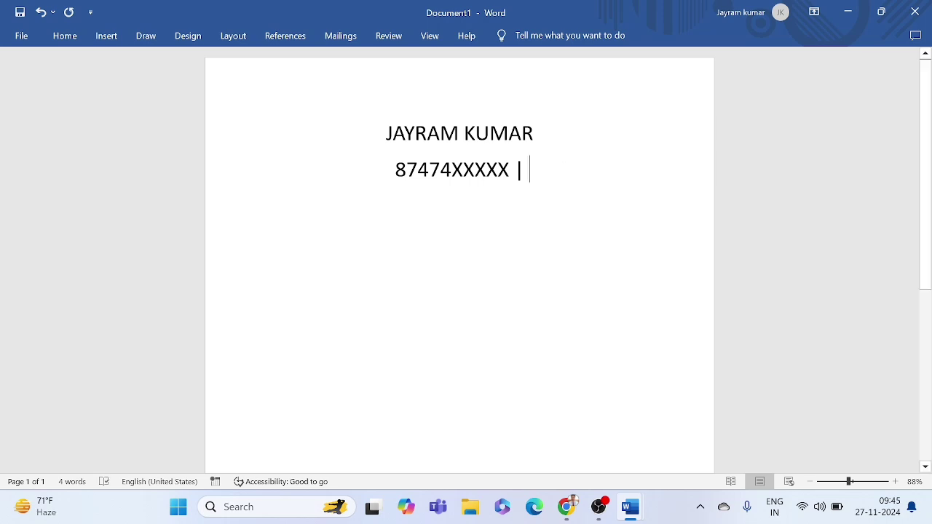
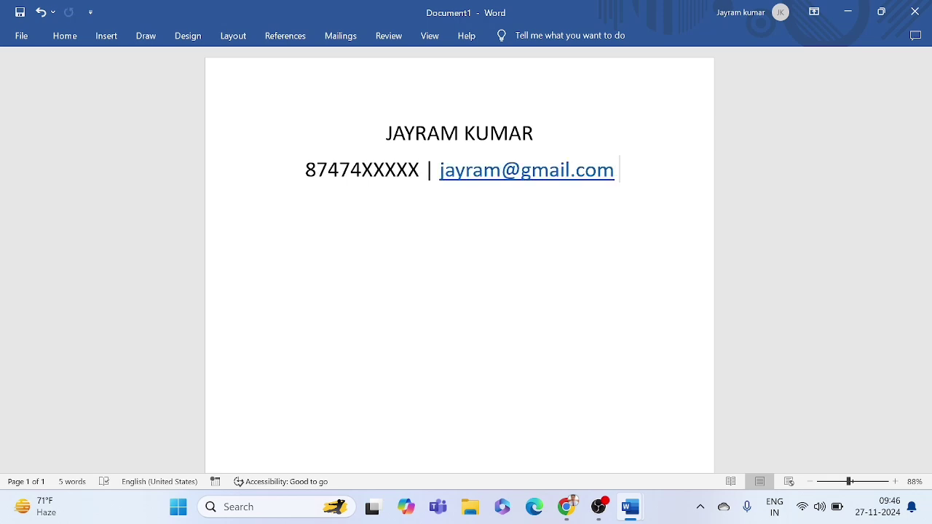
{"action": "type", "text": "| "}
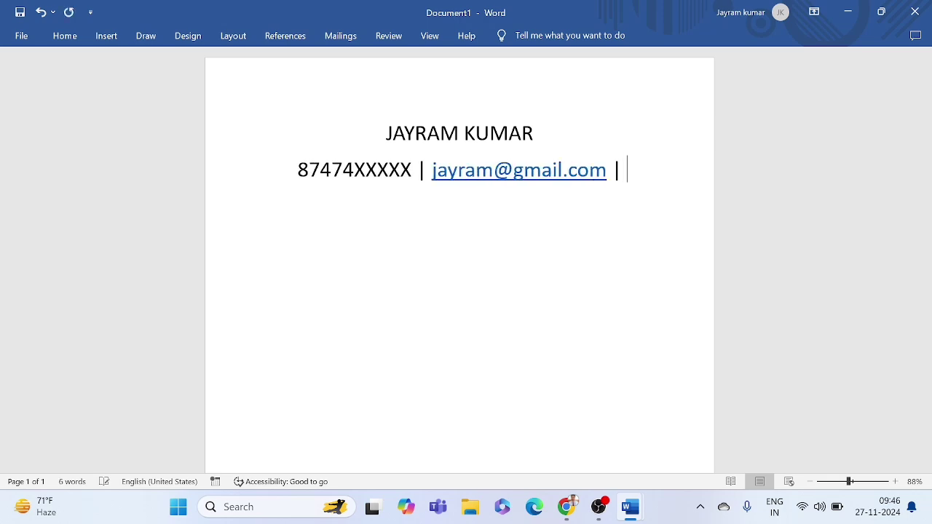
{"action": "type", "text": "GIT"}
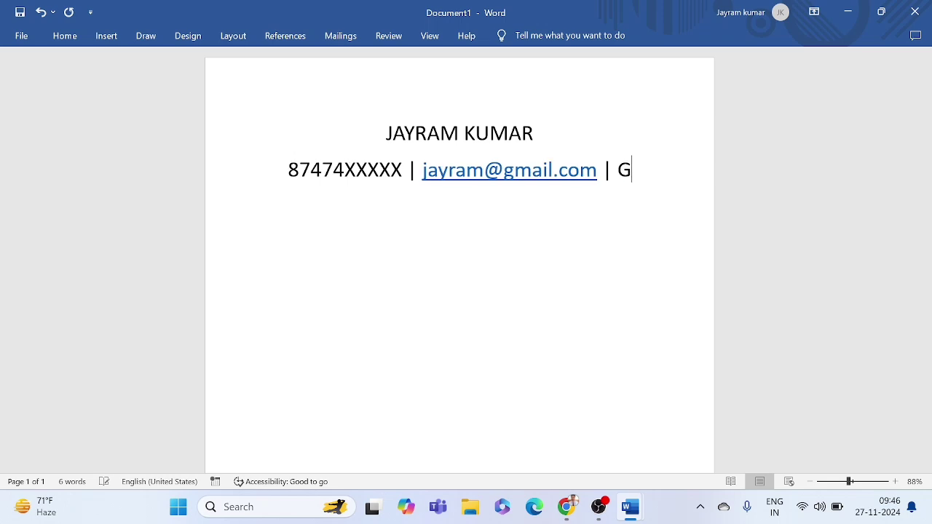
Step: Finish the contact line with GITHUB in capitals, correcting the misspellings
{"action": "key", "text": "BackSpace"}
{"action": "key", "text": "BackSpace"}
{"action": "type", "text": "itH"}
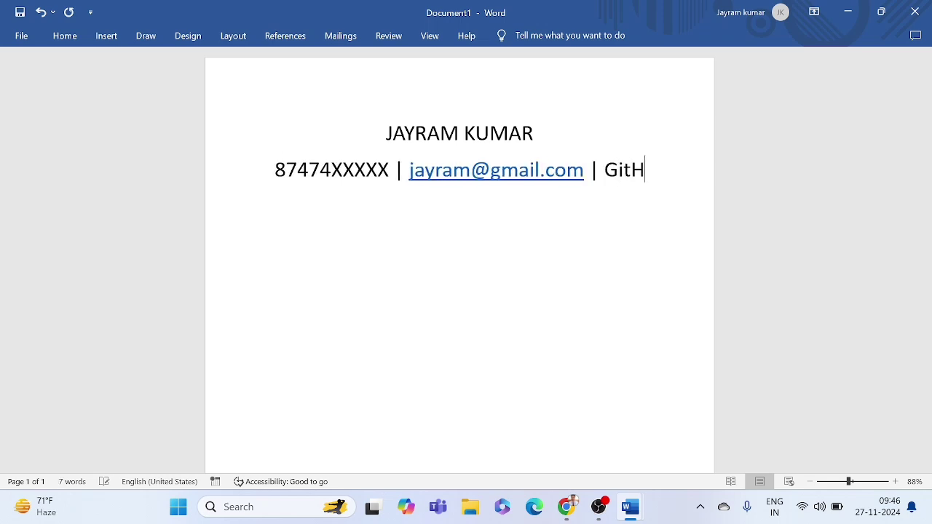
{"action": "type", "text": "B"}
{"action": "key", "text": "BackSpace"}
{"action": "type", "text": "u"}
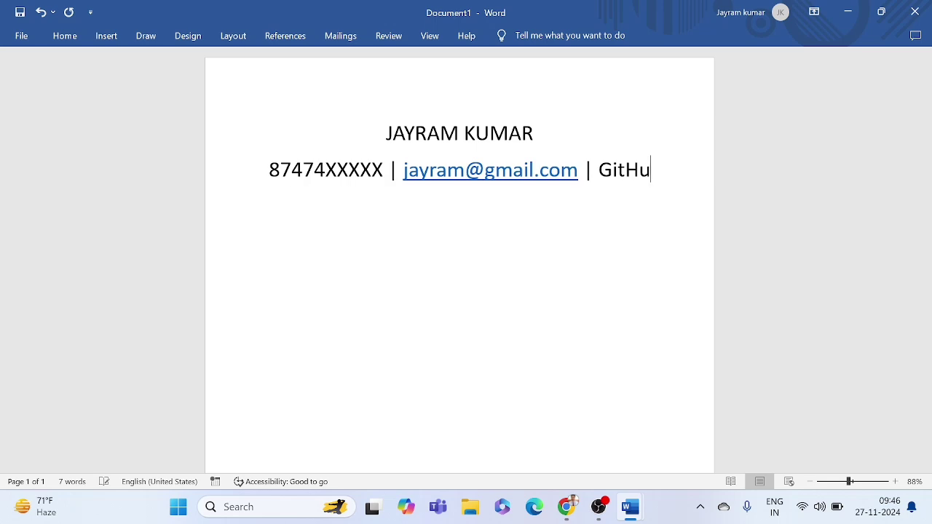
{"action": "type", "text": "h"}
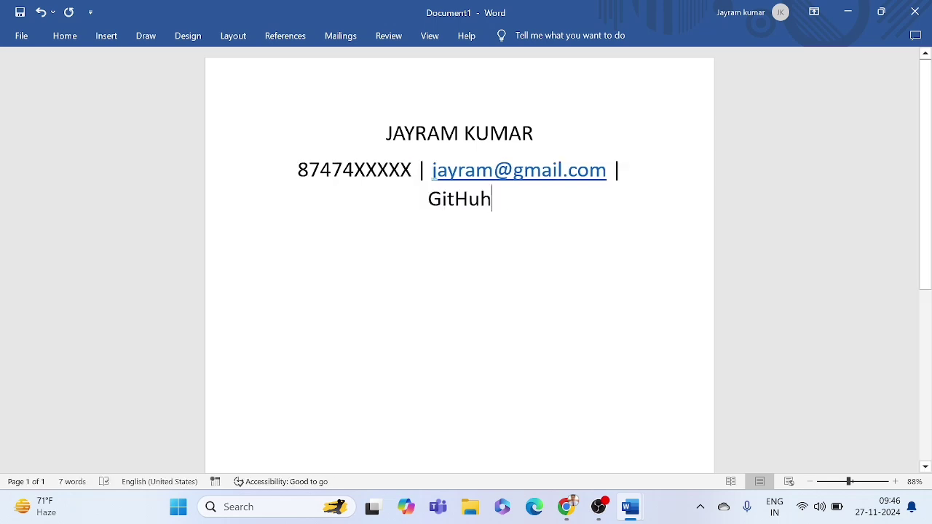
{"action": "key", "text": "BackSpace"}
{"action": "type", "text": "b"}
{"action": "left_click_drag", "start_coordinate": [426, 200], "coordinate": [491, 201]}
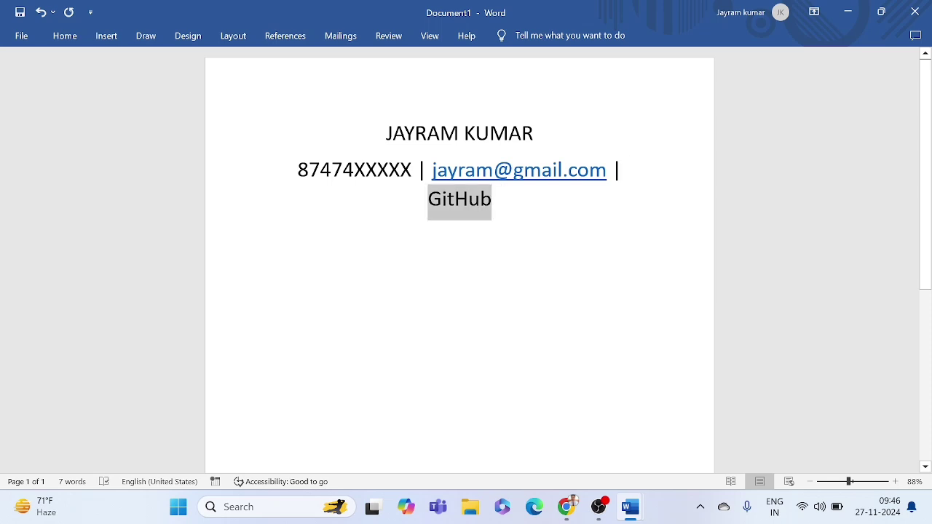
{"action": "key", "text": "BackSpace"}
{"action": "type", "text": "GITHUB"}
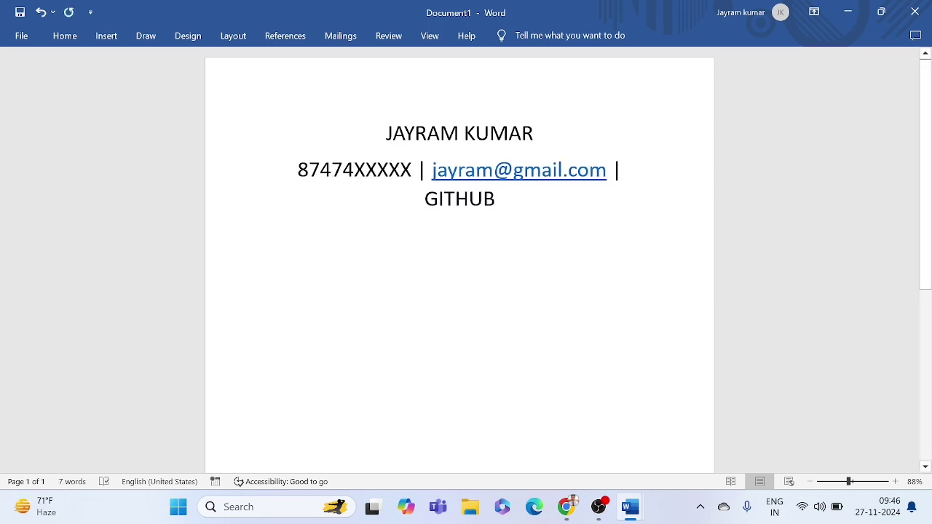
Step: In the sample resume, inspect the contact line, phone number size and EDUCATION heading
{"action": "mouse_move", "coordinate": [631, 507]}
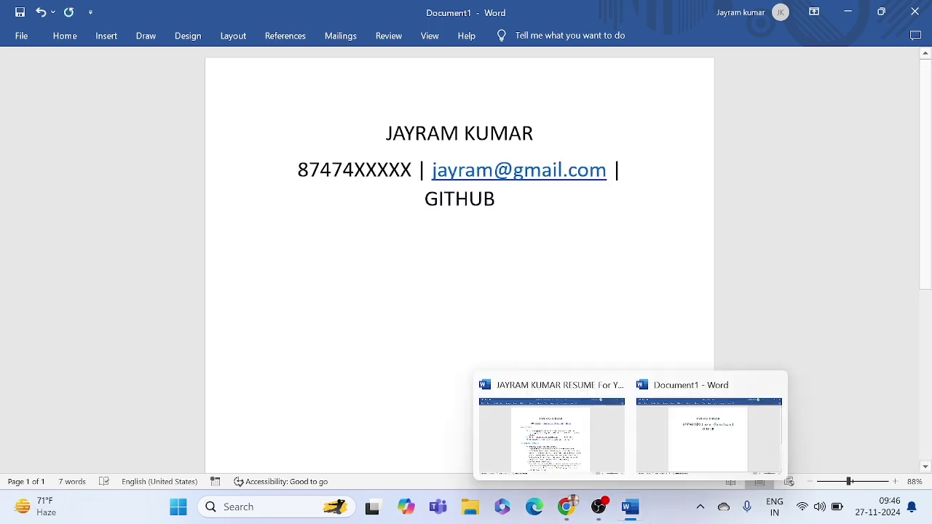
{"action": "left_click", "coordinate": [570, 430]}
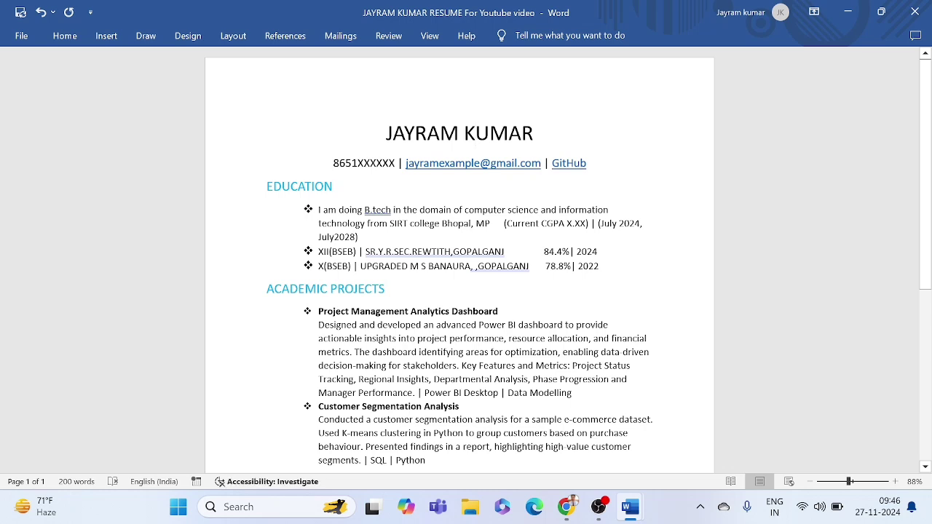
{"action": "left_click_drag", "start_coordinate": [333, 163], "coordinate": [596, 169]}
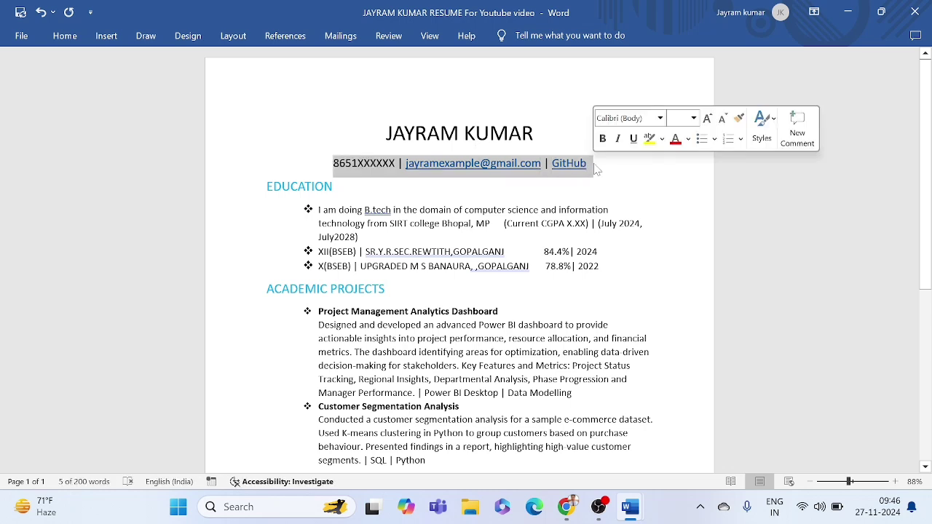
{"action": "left_click", "coordinate": [480, 164]}
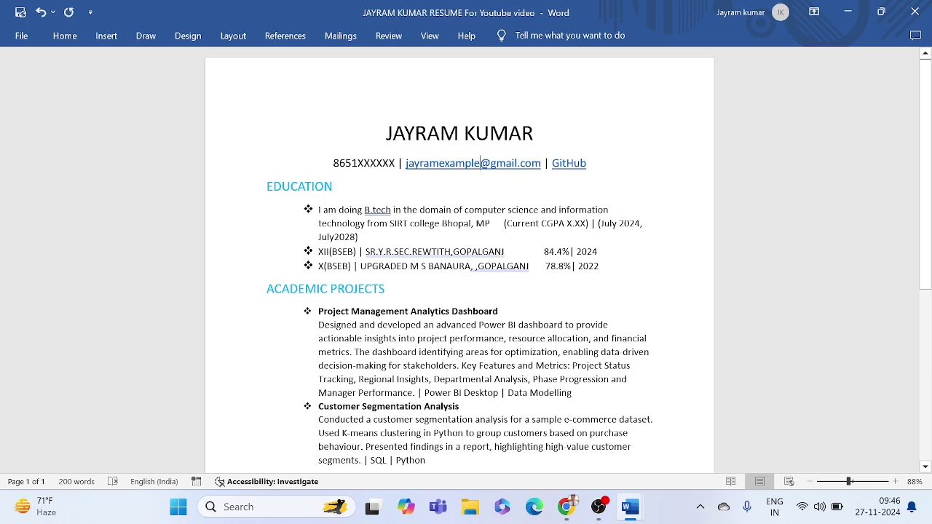
{"action": "left_click_drag", "start_coordinate": [333, 163], "coordinate": [376, 164]}
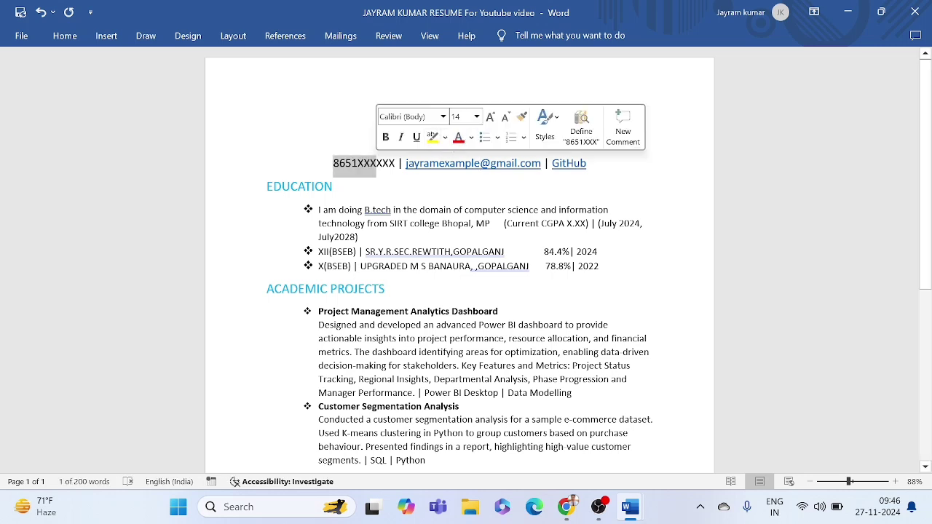
{"action": "left_click", "coordinate": [412, 192]}
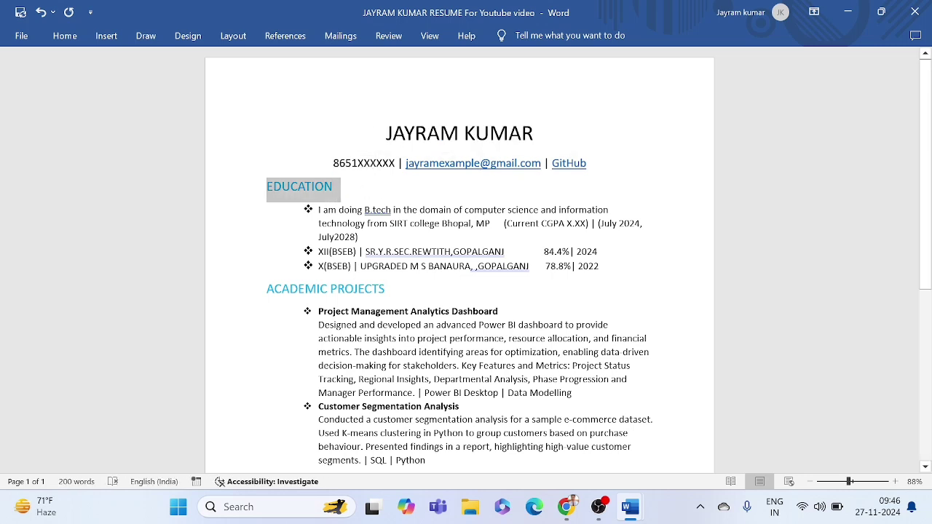
{"action": "double_click", "coordinate": [337, 188]}
{"action": "left_click", "coordinate": [374, 206]}
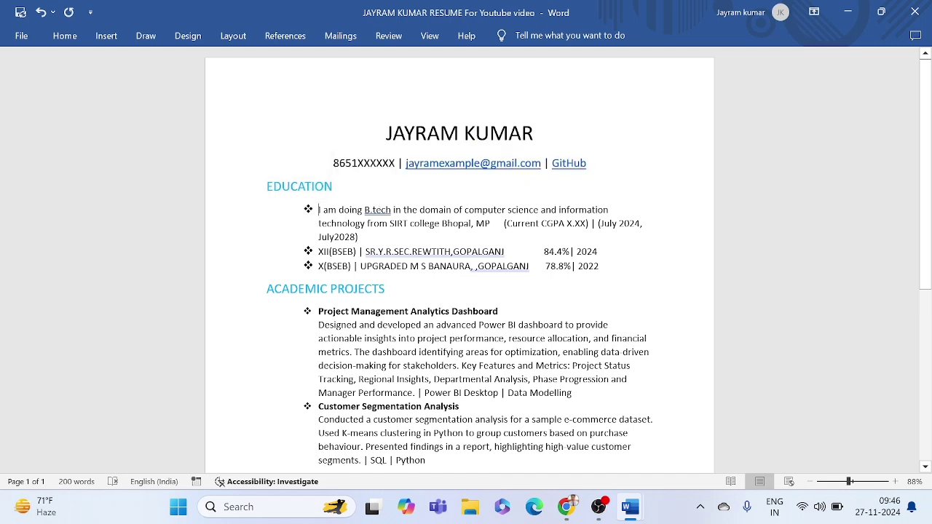
Step: Recheck the sample's education entries, name, phone size and heading, then return to Document1
{"action": "left_click_drag", "start_coordinate": [318, 210], "coordinate": [410, 251]}
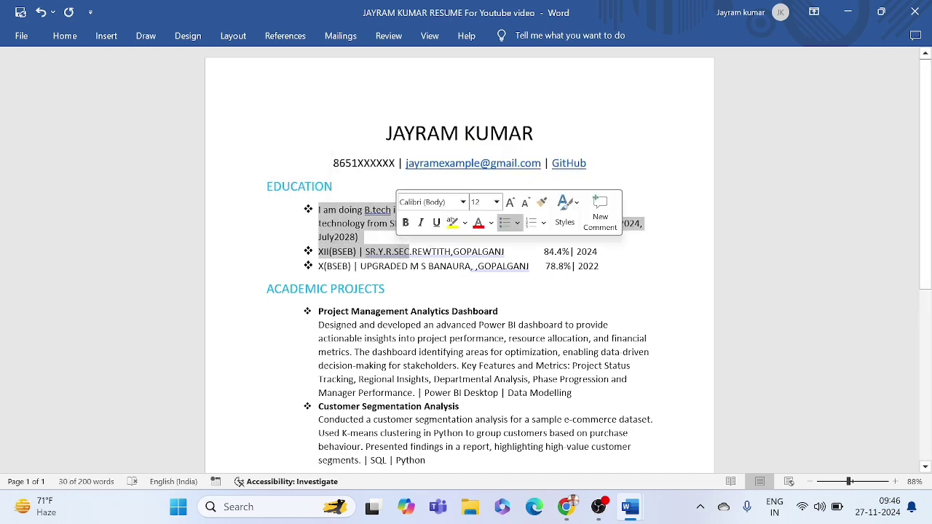
{"action": "left_click", "coordinate": [411, 249]}
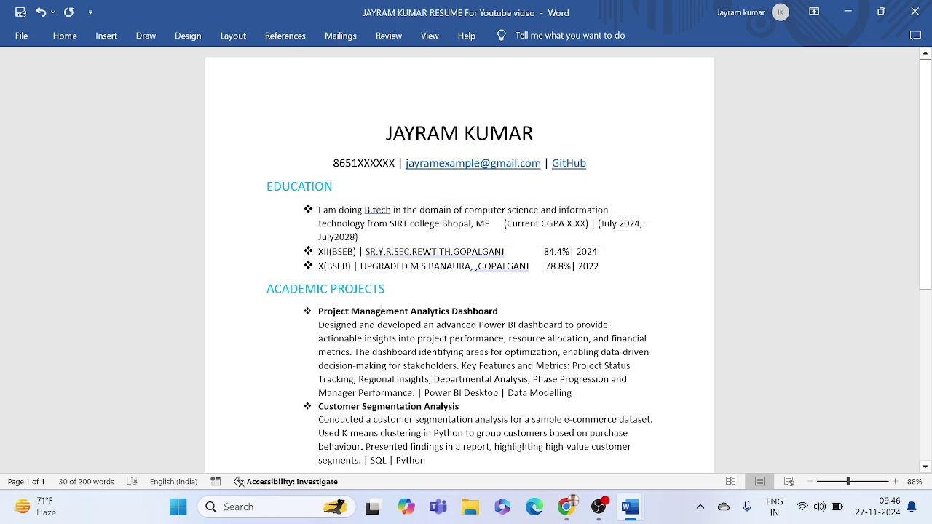
{"action": "left_click_drag", "start_coordinate": [387, 134], "coordinate": [543, 134]}
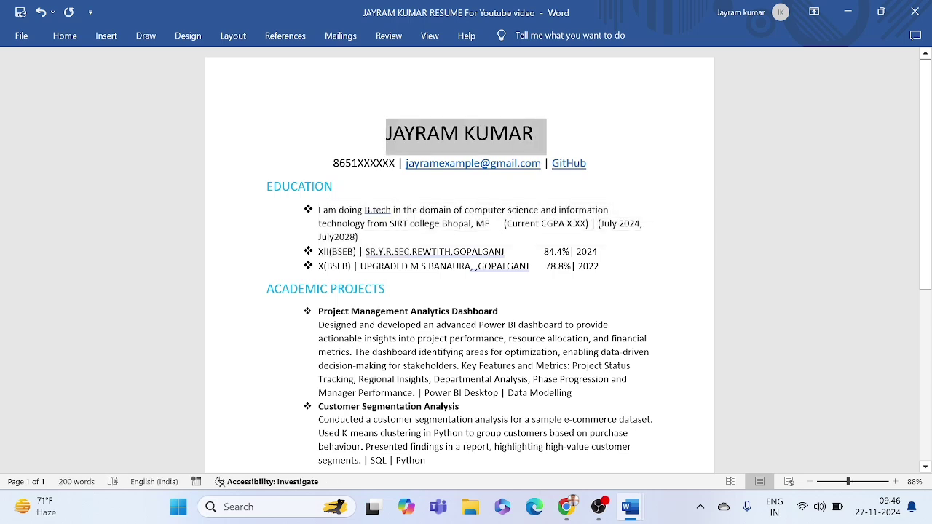
{"action": "left_click", "coordinate": [543, 134]}
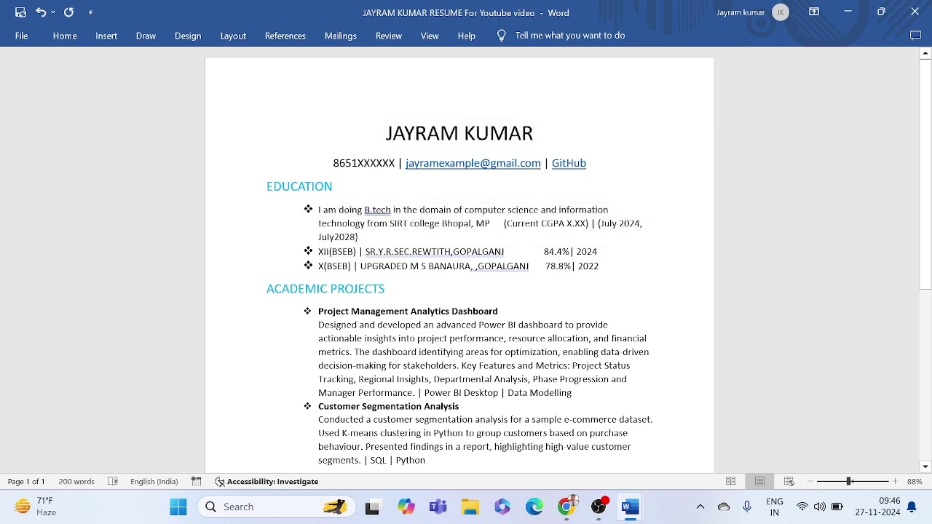
{"action": "double_click", "coordinate": [357, 165]}
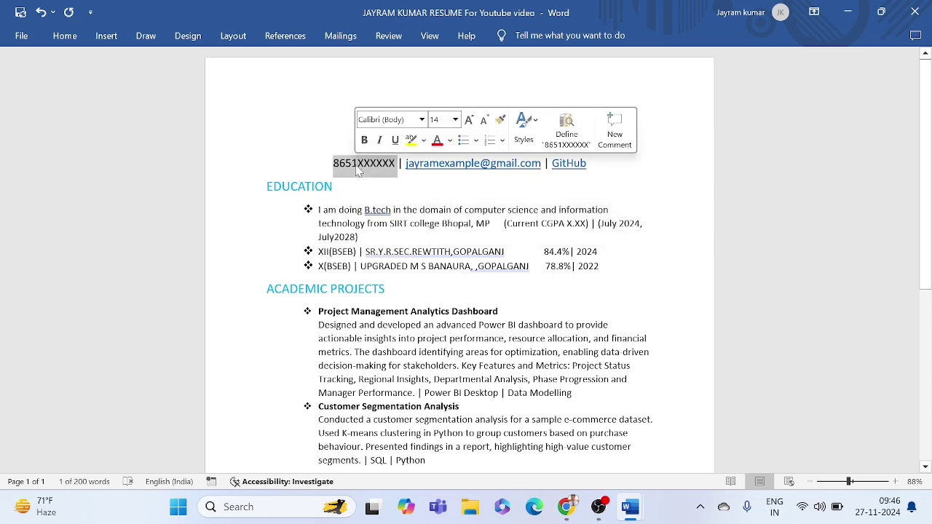
{"action": "double_click", "coordinate": [310, 187]}
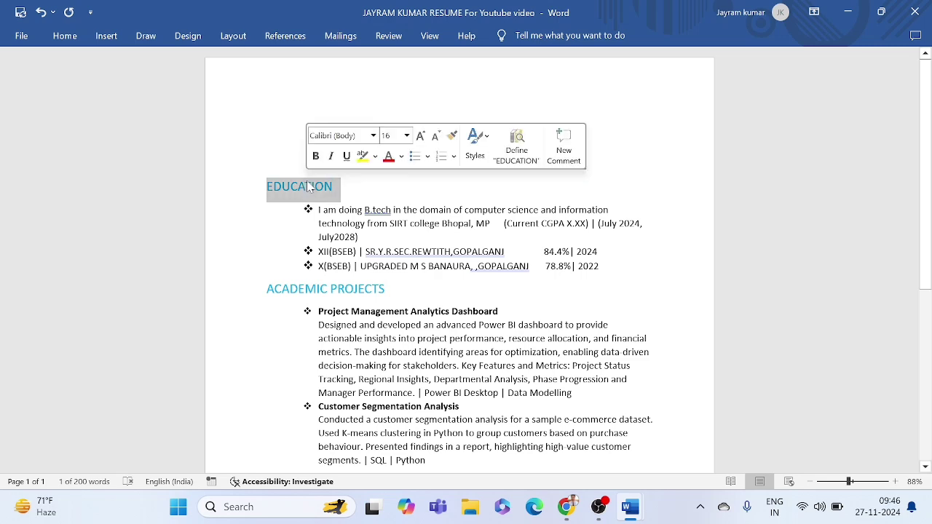
{"action": "left_click", "coordinate": [362, 191]}
{"action": "mouse_move", "coordinate": [631, 507]}
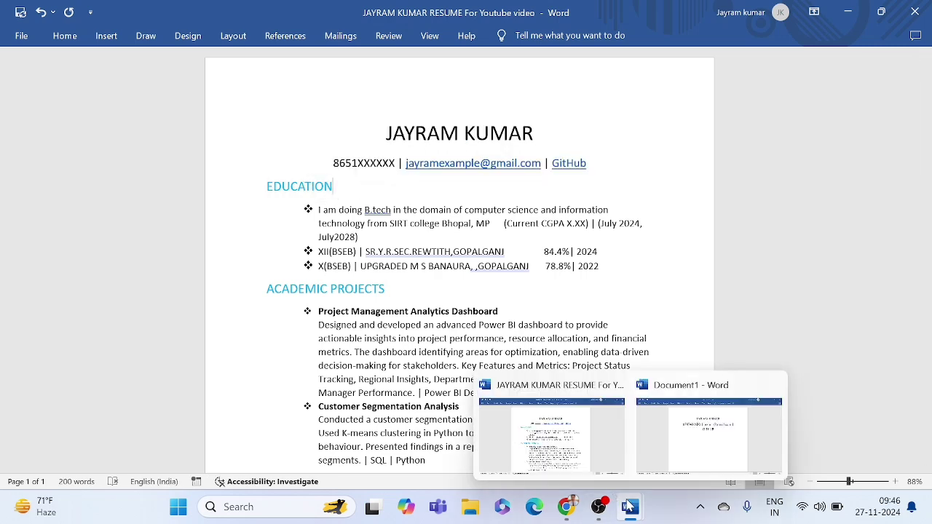
{"action": "left_click", "coordinate": [679, 414]}
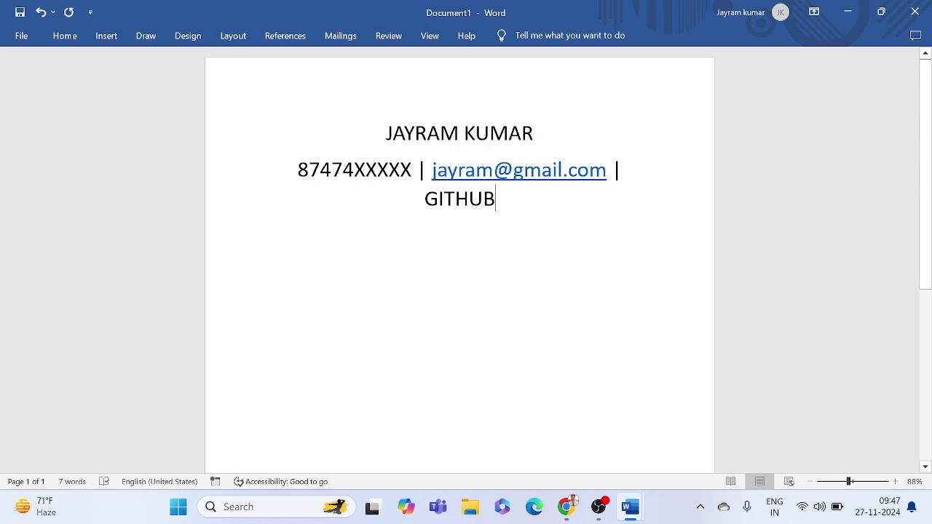
Step: Set the whole contact line to font size 14
{"action": "triple_click", "coordinate": [477, 198]}
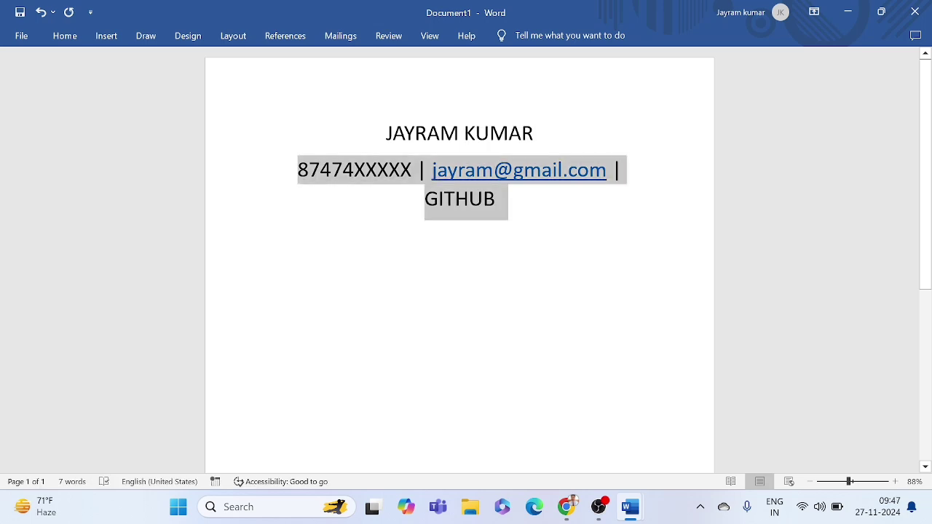
{"action": "key", "text": "shift+Left"}
{"action": "key", "text": "shift+Left"}
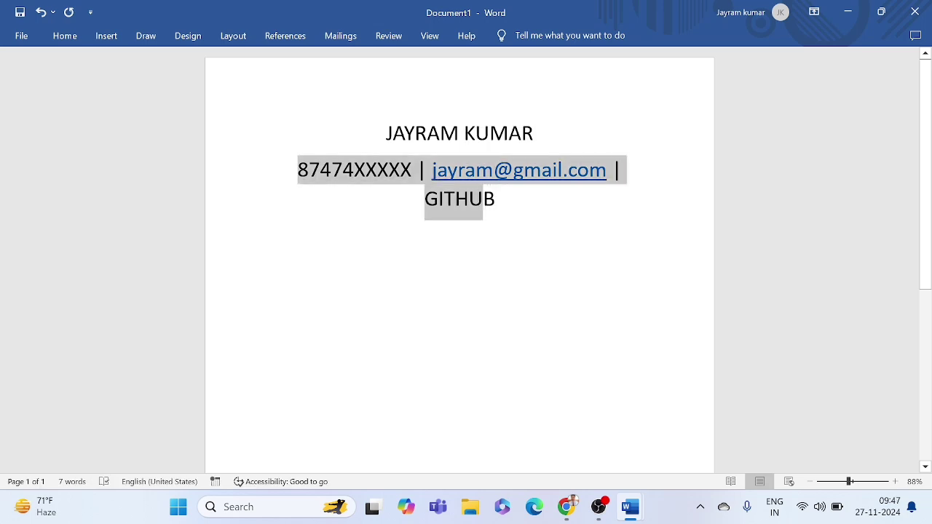
{"action": "key", "text": "shift+Right"}
{"action": "key", "text": "shift+Right"}
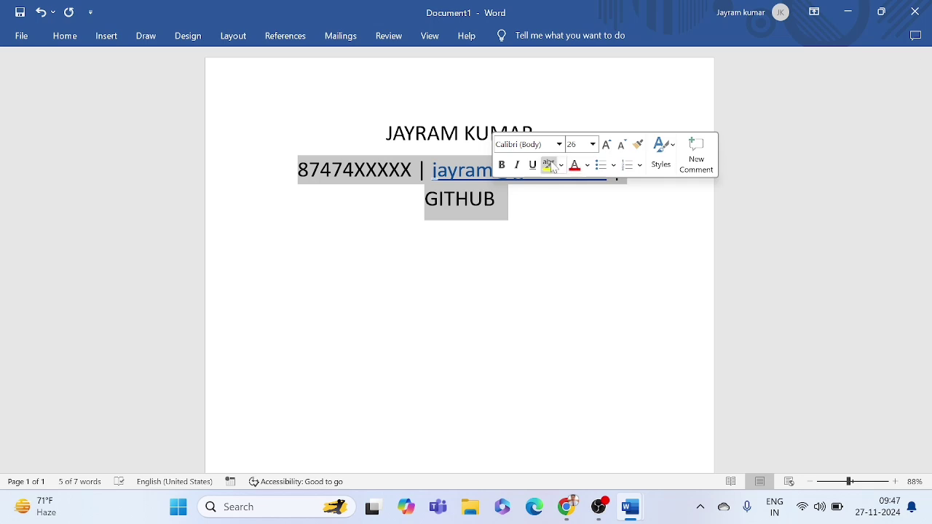
{"action": "left_click", "coordinate": [593, 144]}
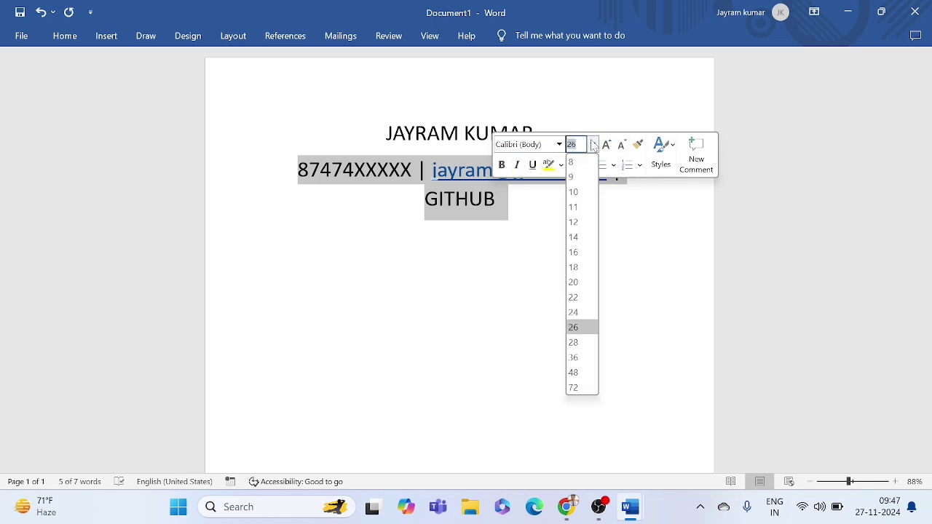
{"action": "left_click", "coordinate": [575, 237]}
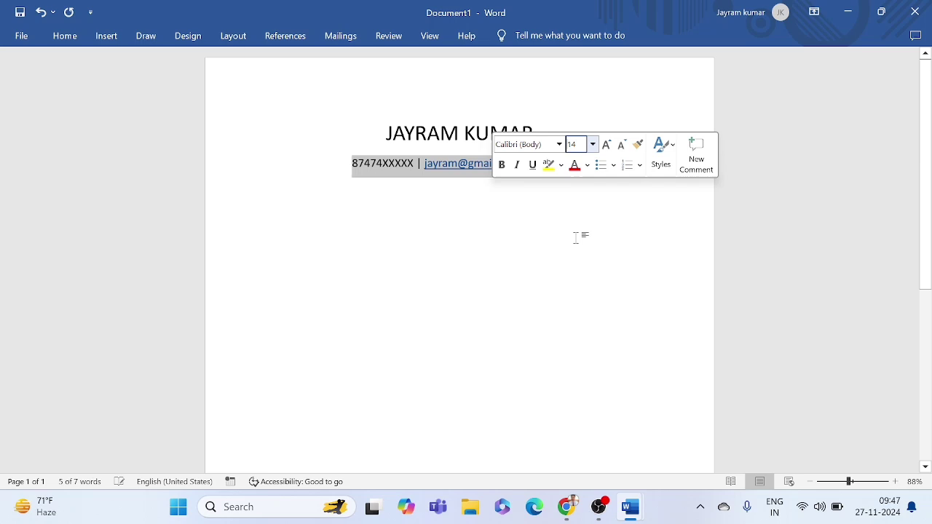
{"action": "left_click", "coordinate": [485, 208]}
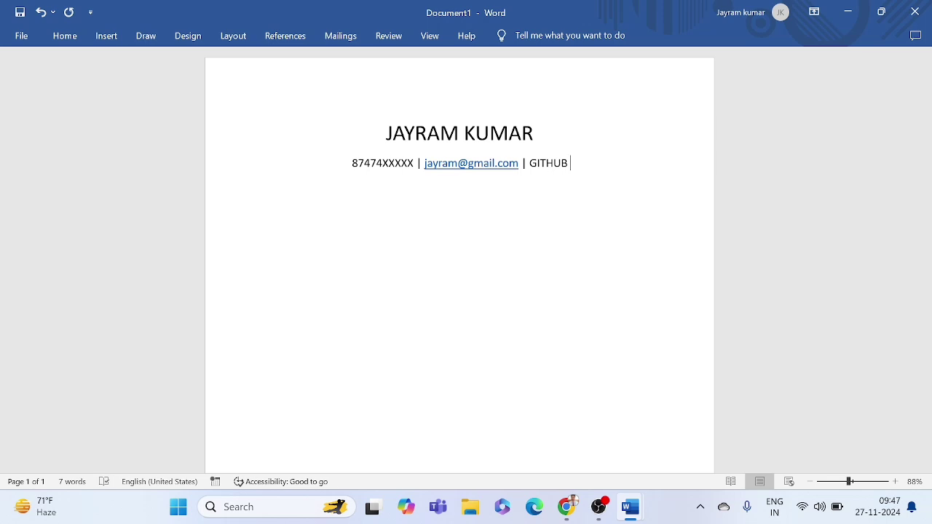
Step: Append ' | LINKEDIN' after GITHUB on the contact line
{"action": "type", "text": "| "}
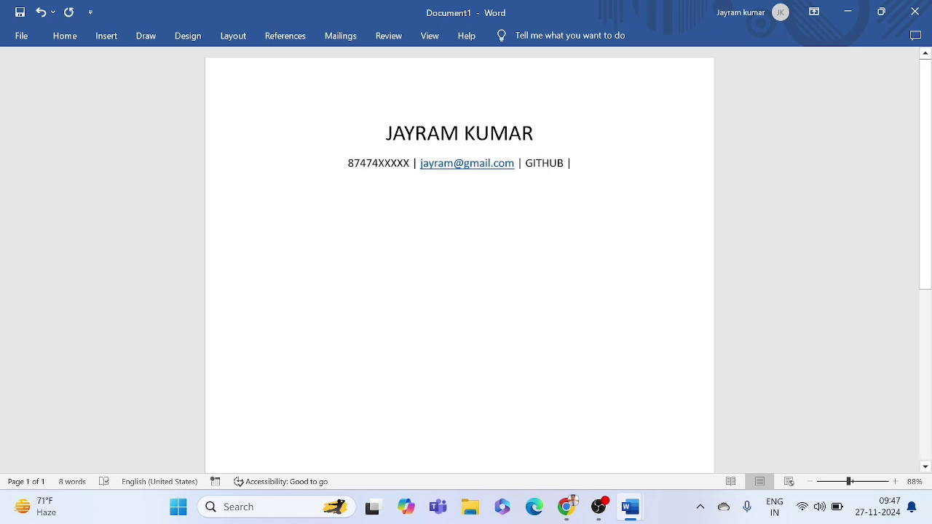
{"action": "type", "text": "li"}
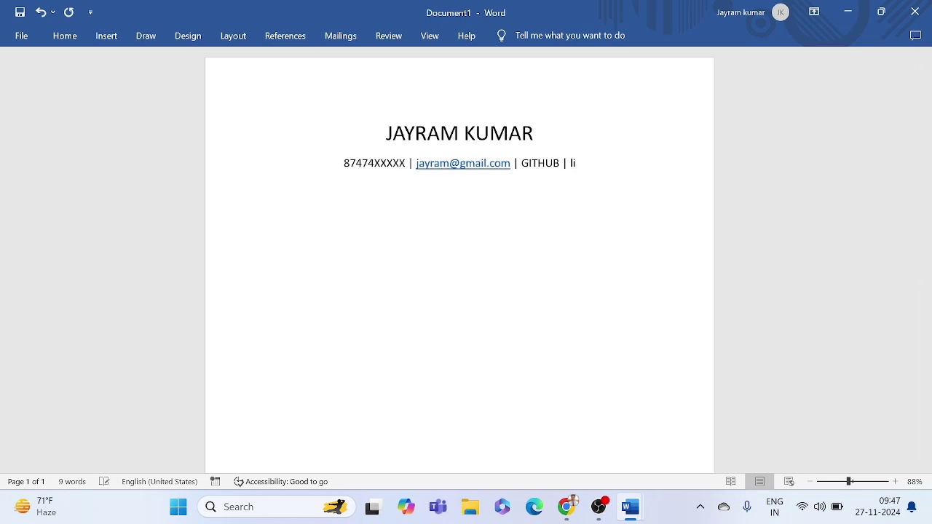
{"action": "key", "text": "BackSpace"}
{"action": "key", "text": "BackSpace"}
{"action": "type", "text": "LINKDI"}
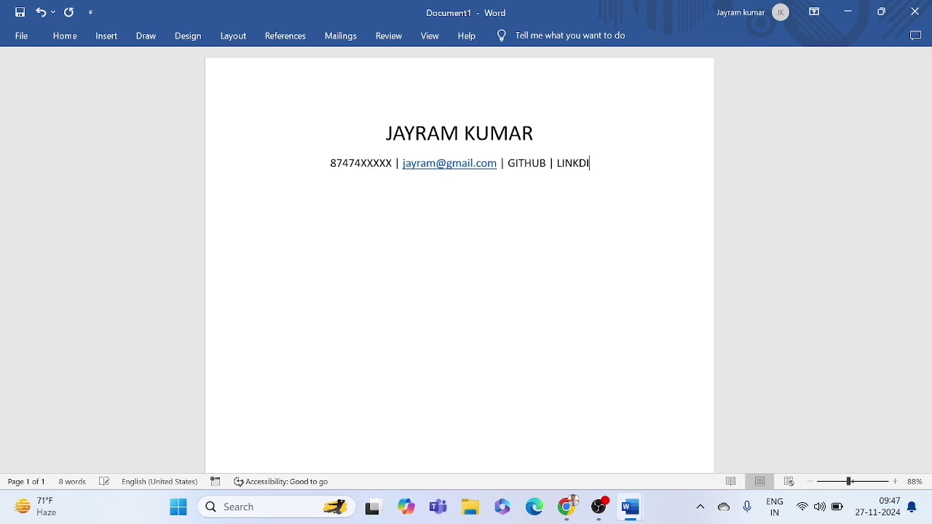
{"action": "key", "text": "BackSpace"}
{"action": "key", "text": "BackSpace"}
{"action": "type", "text": "ED"}
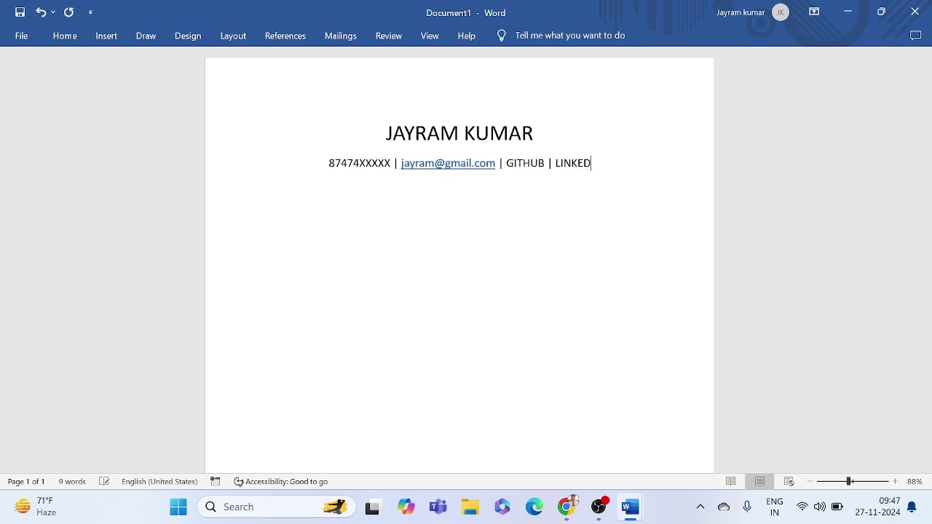
{"action": "type", "text": "IN"}
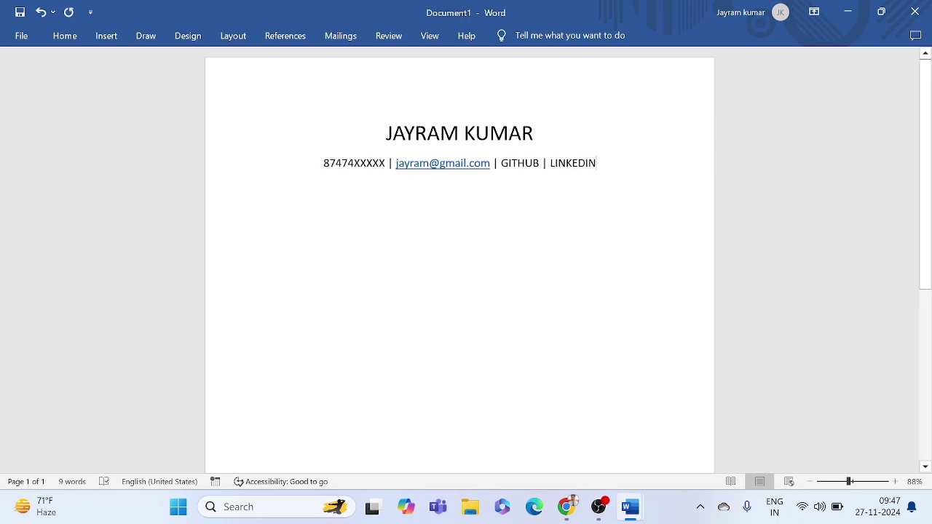
{"action": "left_click_drag", "start_coordinate": [534, 134], "coordinate": [599, 163]}
{"action": "left_click", "coordinate": [597, 163]}
{"action": "left_click_drag", "start_coordinate": [501, 165], "coordinate": [539, 164]}
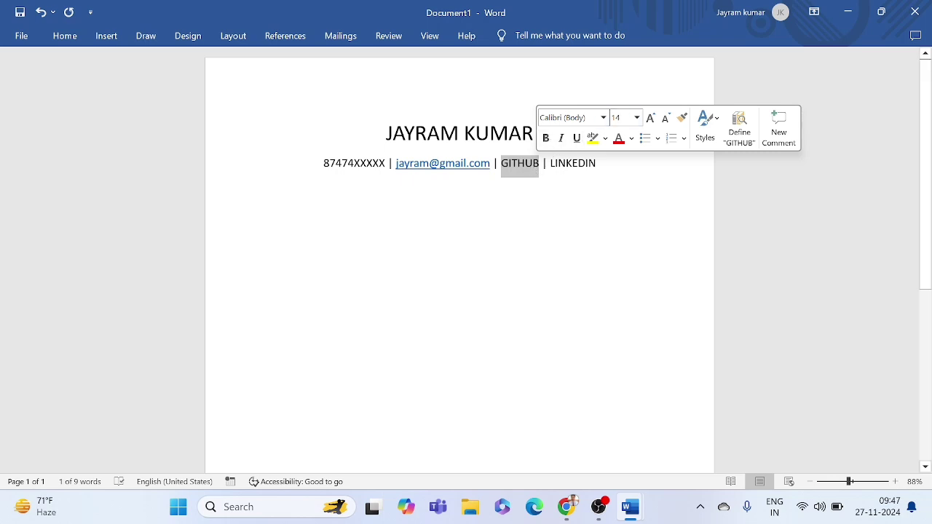
Step: Select GITHUB in the contact line and start inserting a hyperlink
{"action": "left_click", "coordinate": [534, 167]}
{"action": "double_click", "coordinate": [534, 167]}
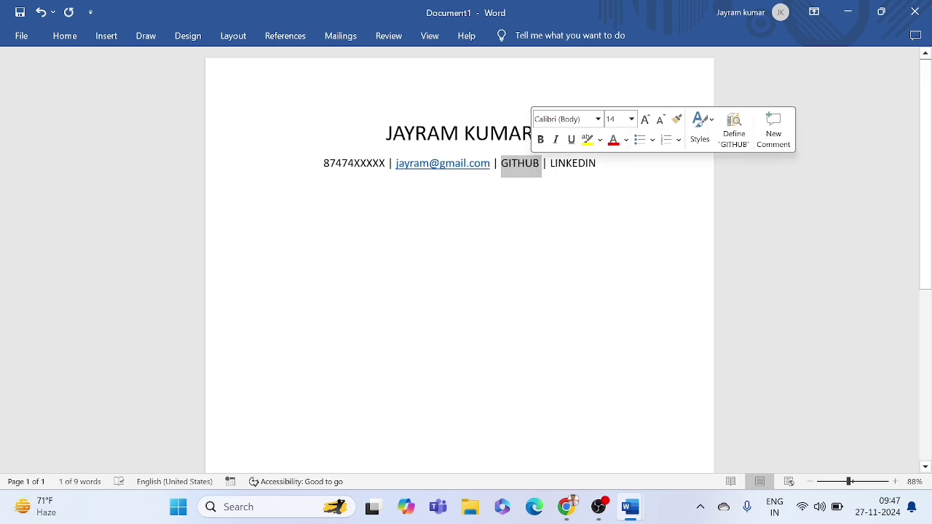
{"action": "left_click", "coordinate": [520, 169]}
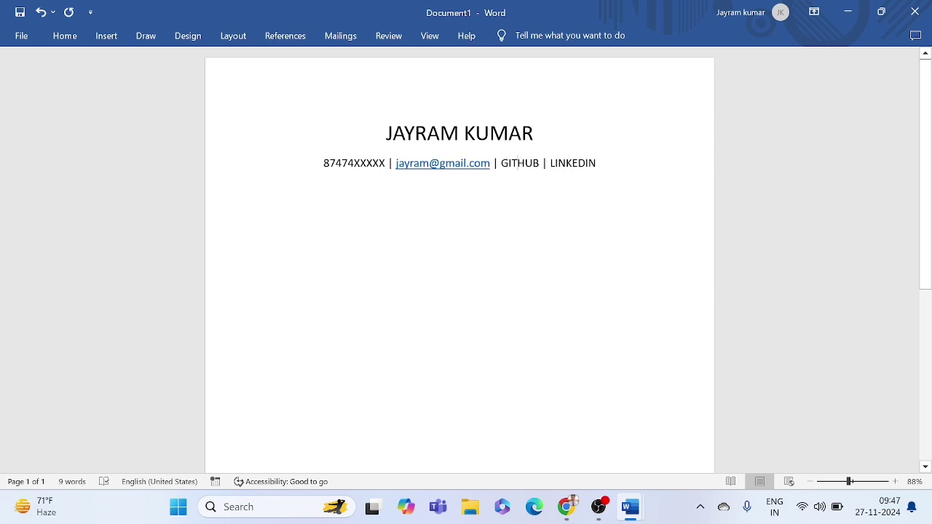
{"action": "double_click", "coordinate": [520, 165]}
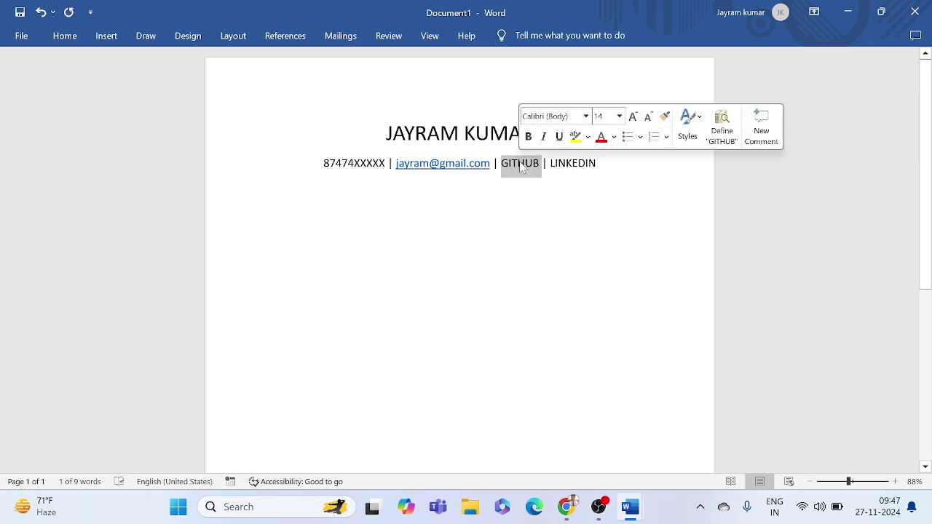
{"action": "left_click", "coordinate": [106, 37]}
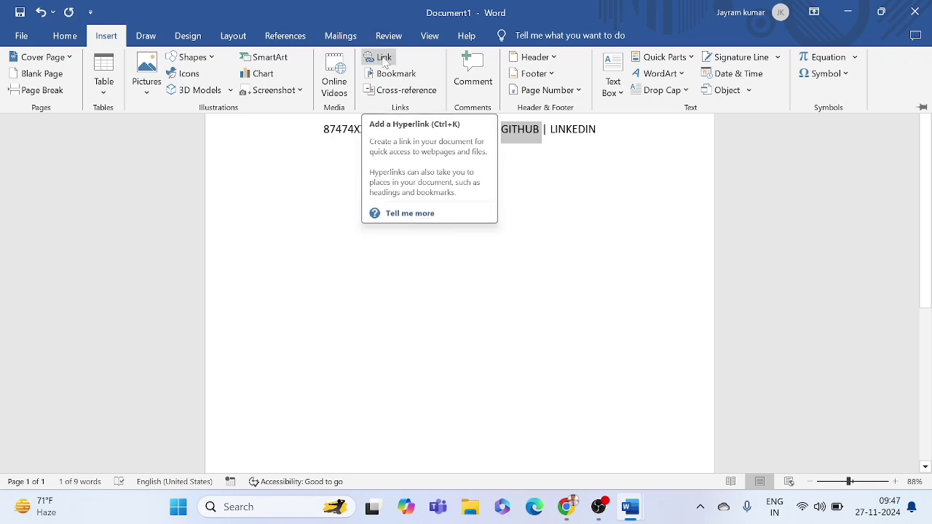
{"action": "left_click", "coordinate": [382, 58]}
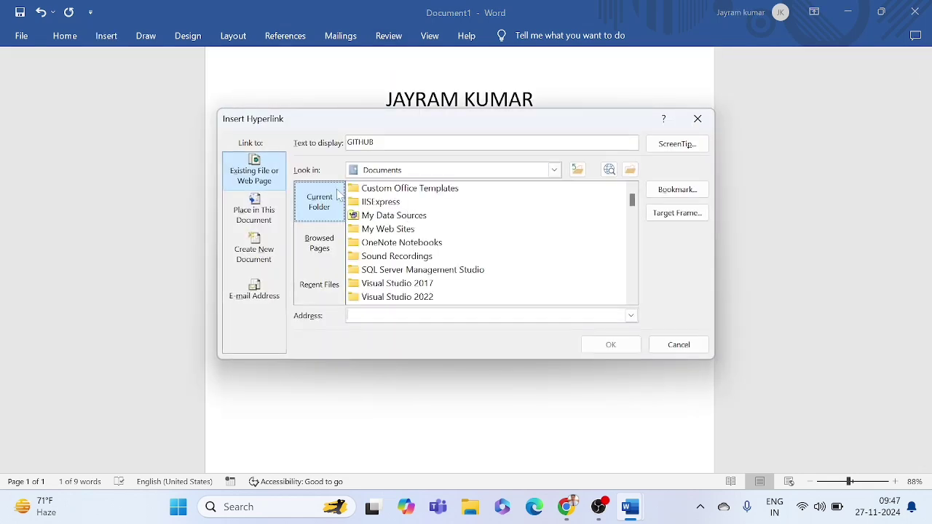
Step: Browse recent pages in the Insert Hyperlink dialog and place the caret in the Address field
{"action": "left_click", "coordinate": [320, 243]}
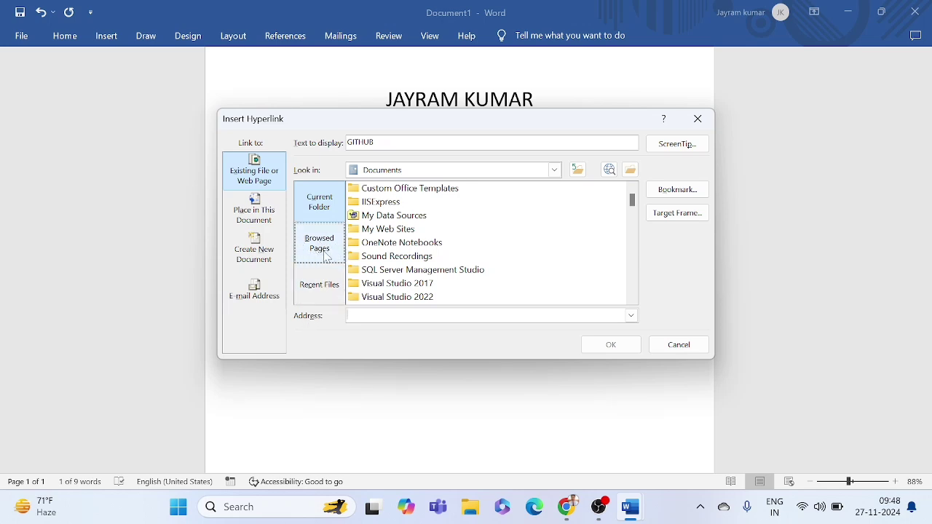
{"action": "left_click", "coordinate": [327, 255]}
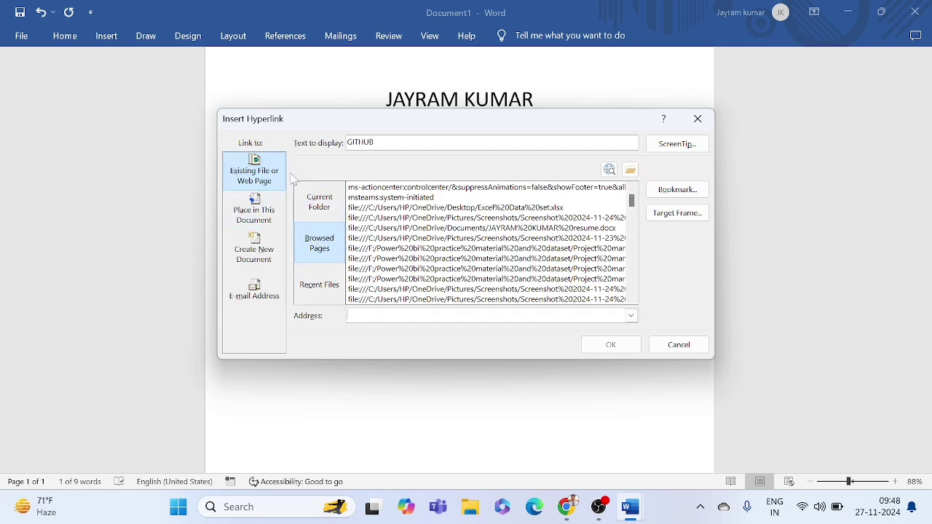
{"action": "left_click", "coordinate": [412, 314]}
{"action": "mouse_move", "coordinate": [634, 512]}
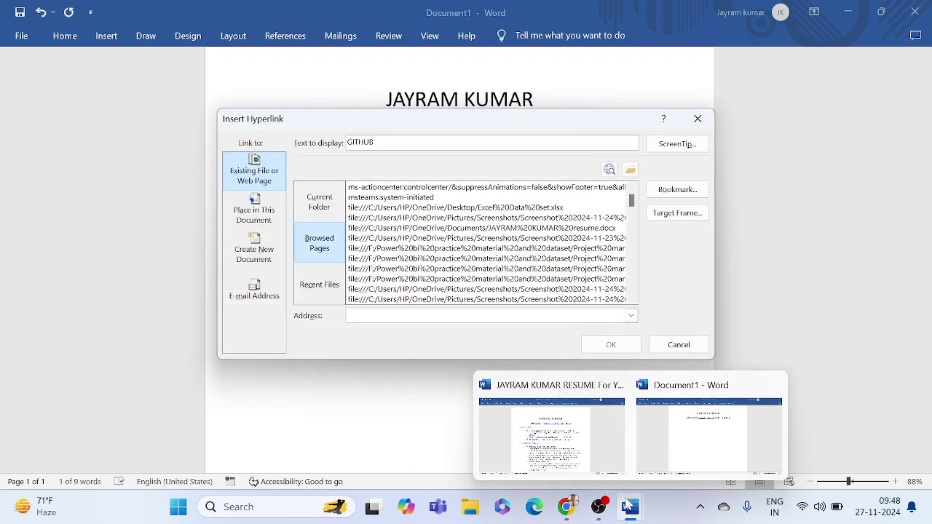
{"action": "mouse_move", "coordinate": [576, 453]}
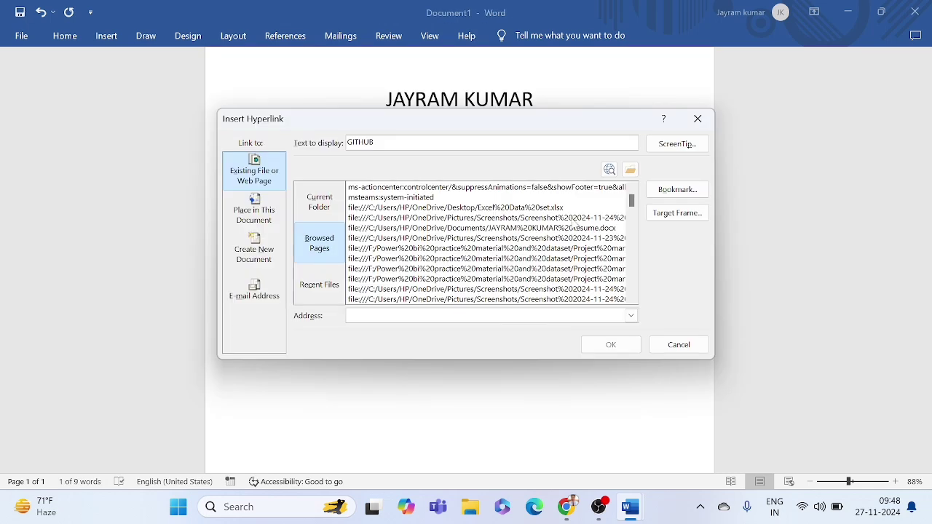
{"action": "left_click", "coordinate": [519, 65]}
{"action": "mouse_move", "coordinate": [637, 510]}
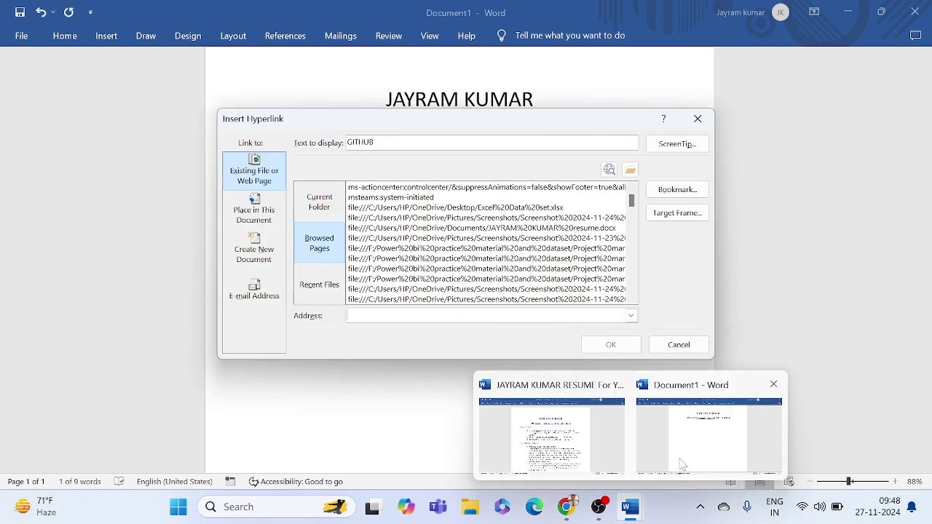
{"action": "mouse_move", "coordinate": [578, 450]}
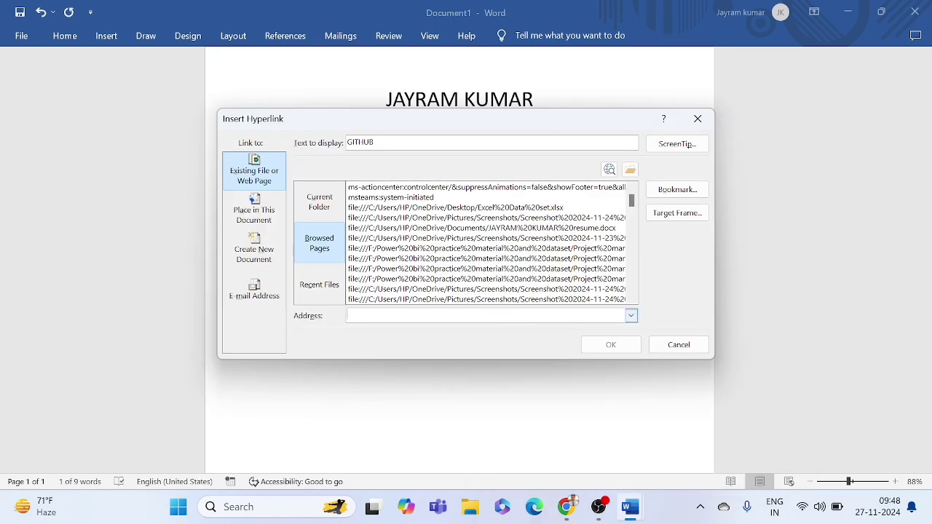
Step: Enter the candidate's web address as the link target and confirm the GITHUB hyperlink
{"action": "type", "text": "jayram.com"}
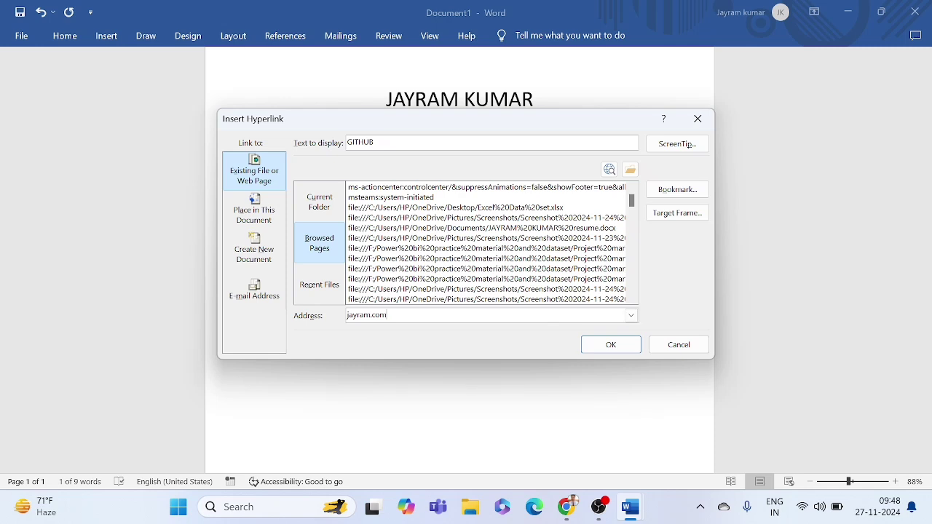
{"action": "left_click_drag", "start_coordinate": [388, 316], "coordinate": [334, 318]}
{"action": "left_click", "coordinate": [391, 315]}
{"action": "left_click", "coordinate": [593, 344]}
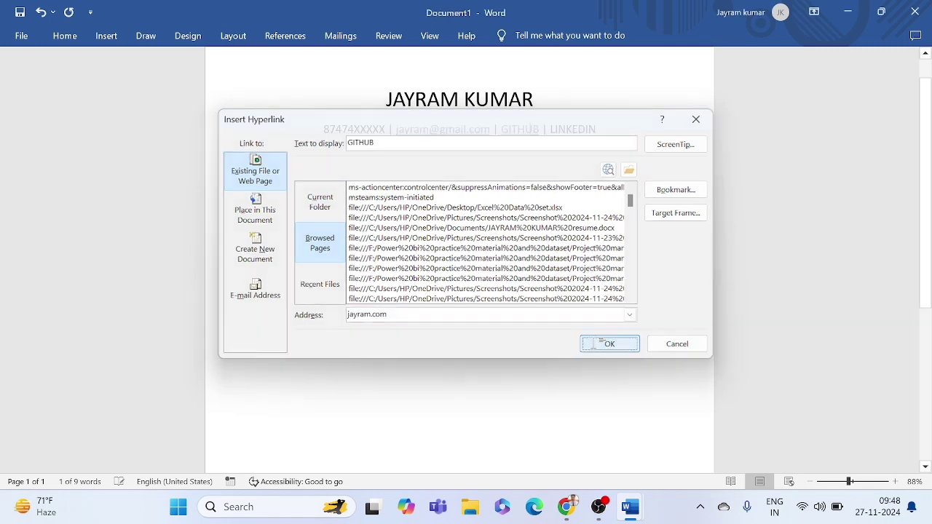
{"action": "mouse_move", "coordinate": [539, 133]}
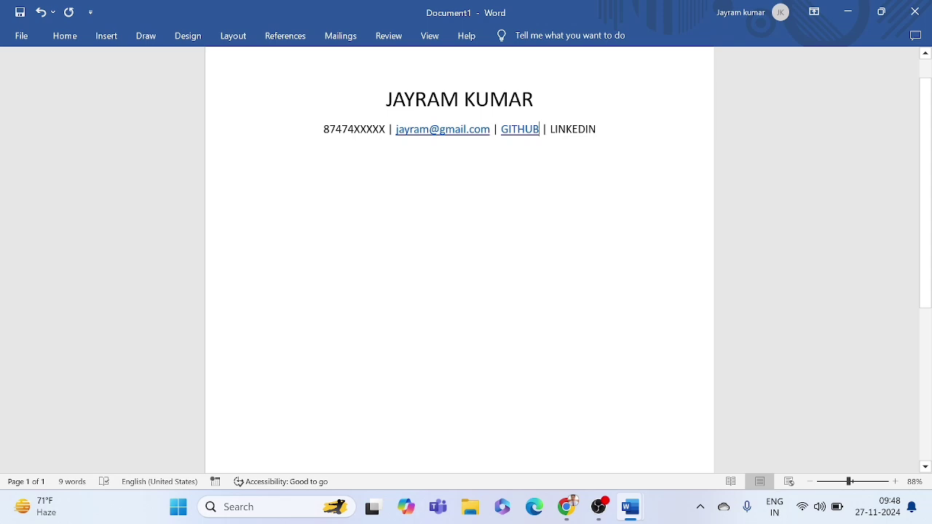
{"action": "left_click_drag", "start_coordinate": [598, 132], "coordinate": [551, 133]}
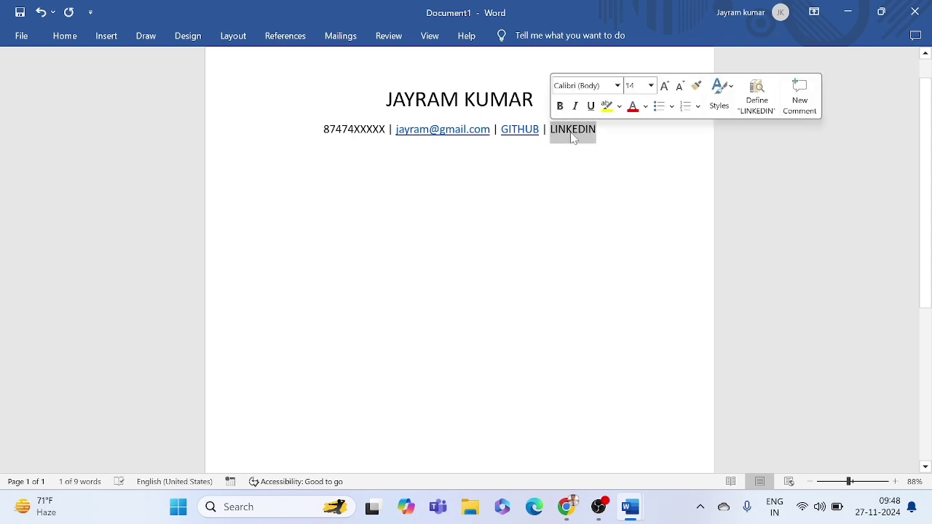
{"action": "left_click", "coordinate": [573, 138]}
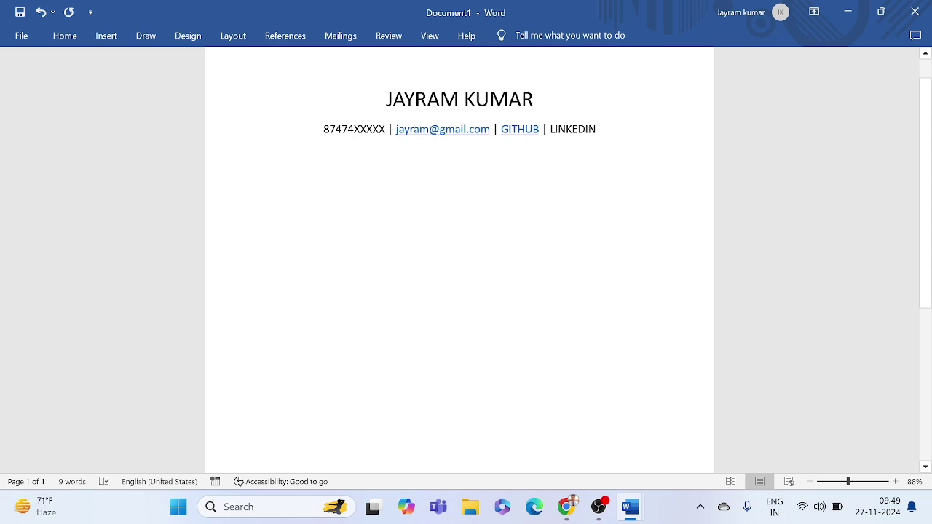
{"action": "left_click_drag", "start_coordinate": [597, 131], "coordinate": [549, 131]}
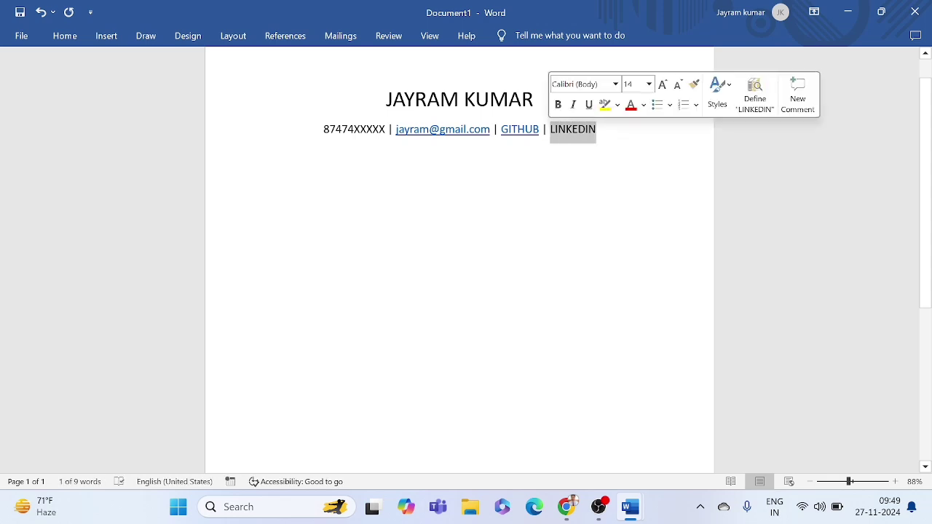
{"action": "left_click", "coordinate": [551, 134]}
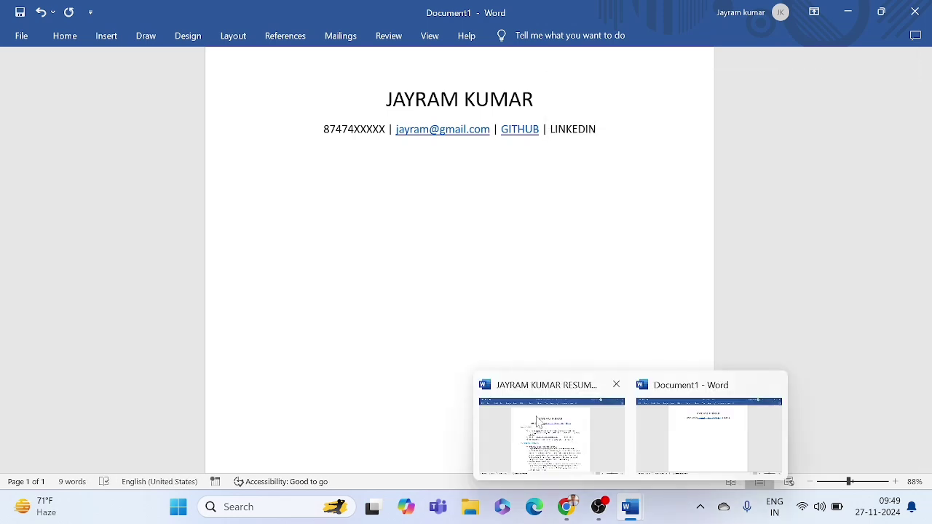
{"action": "left_click", "coordinate": [539, 424]}
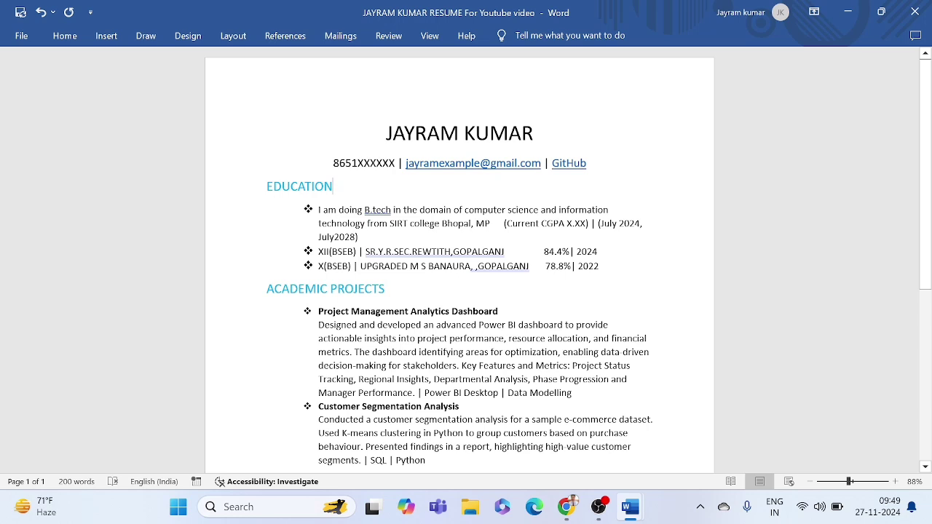
{"action": "left_click_drag", "start_coordinate": [333, 188], "coordinate": [269, 188]}
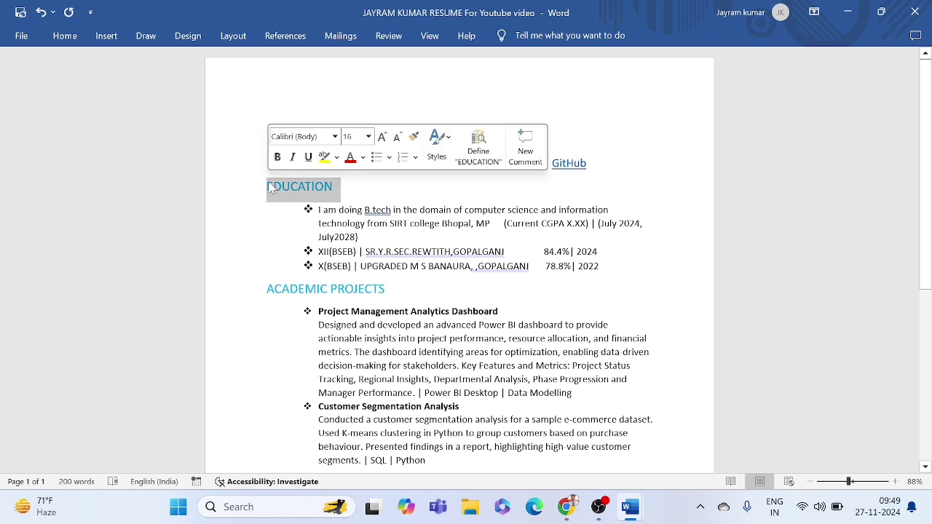
{"action": "left_click", "coordinate": [269, 188]}
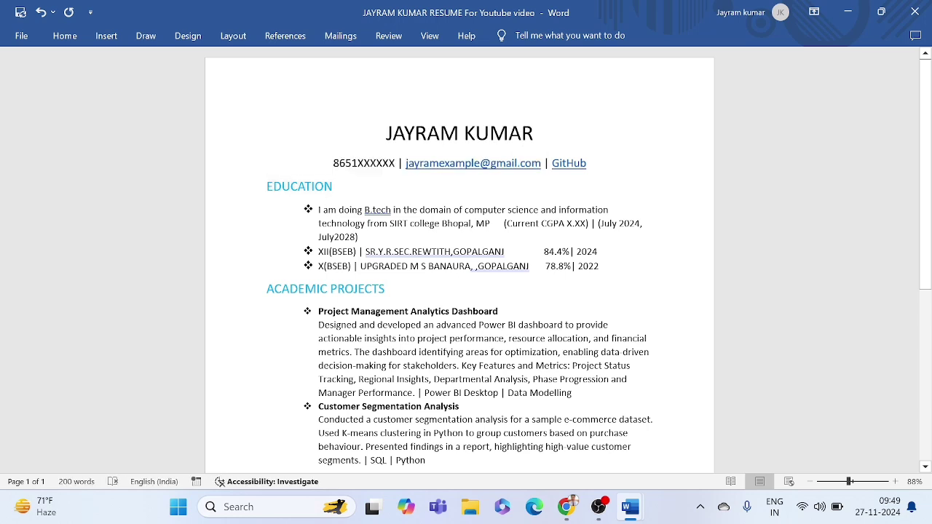
{"action": "mouse_move", "coordinate": [633, 499]}
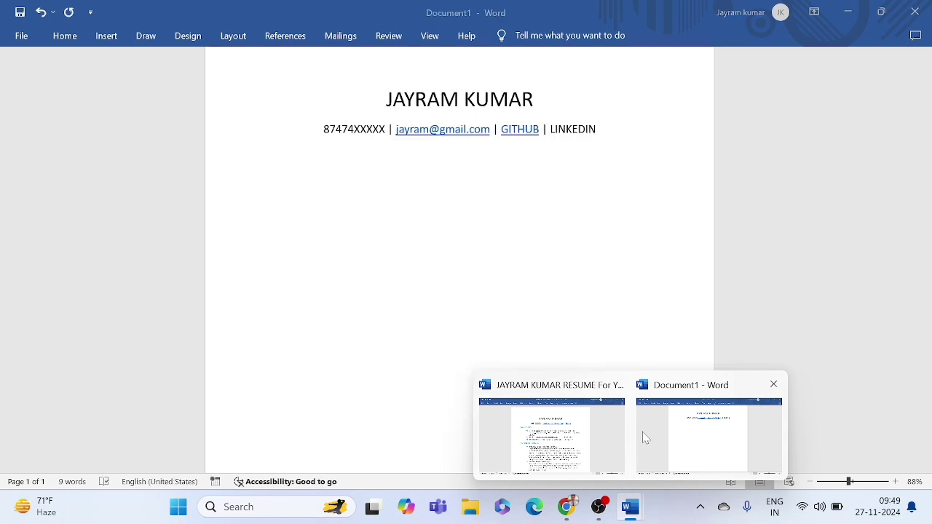
{"action": "left_click", "coordinate": [641, 434]}
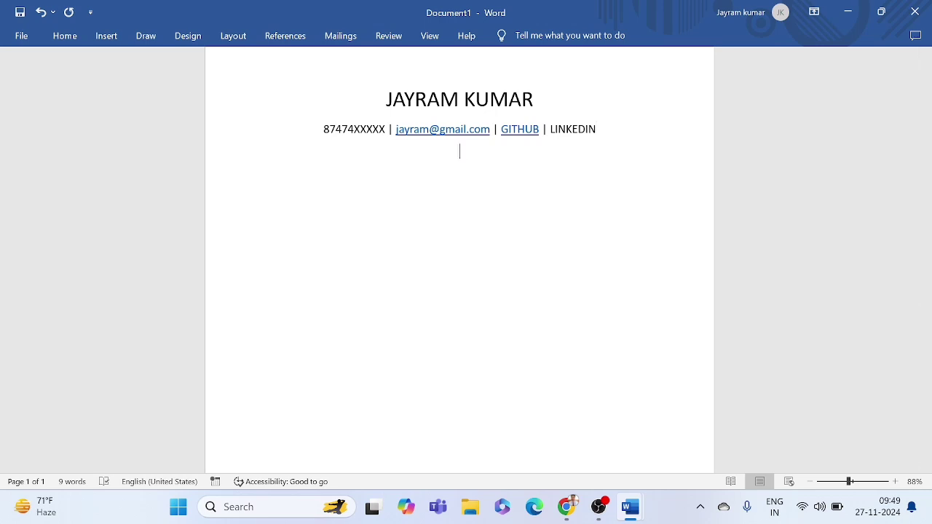
Step: Type the EDUCATION heading under the contact line and left-align it
{"action": "type", "text": "EDUCATION"}
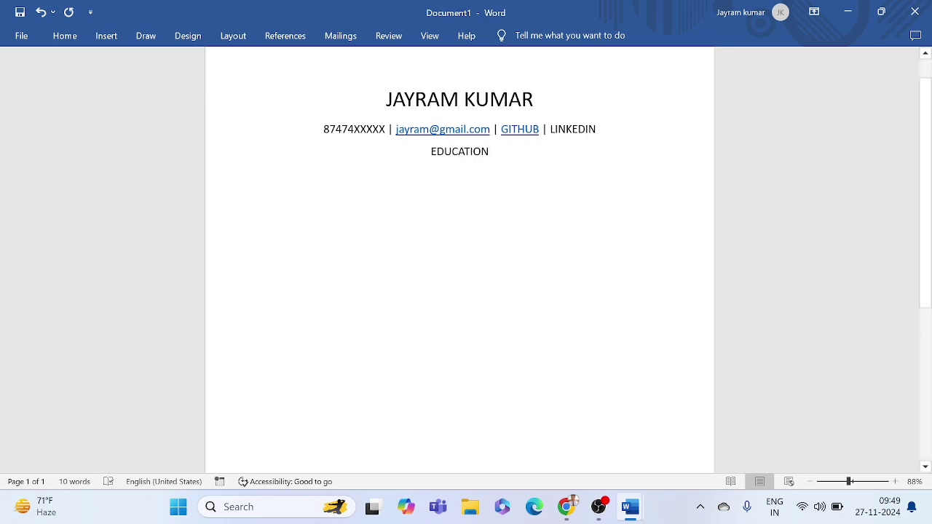
{"action": "left_click_drag", "start_coordinate": [490, 152], "coordinate": [429, 154]}
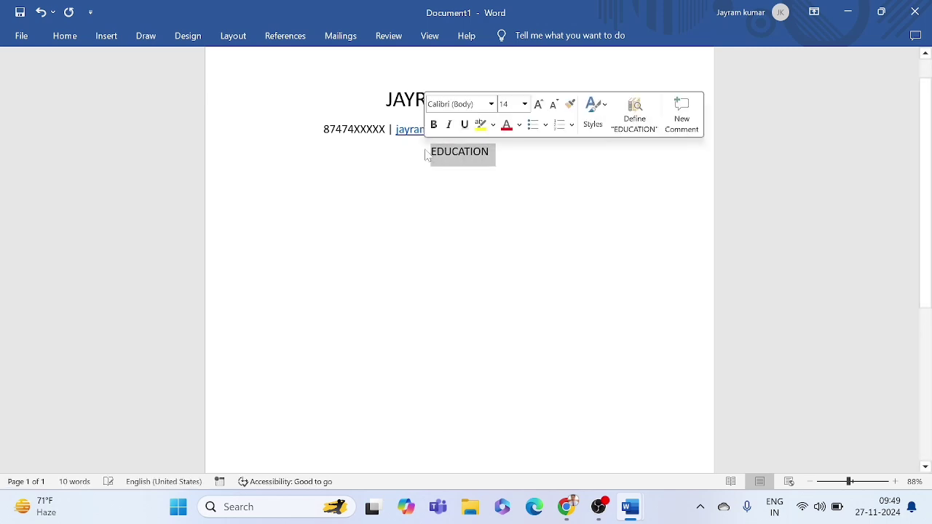
{"action": "left_click", "coordinate": [68, 36]}
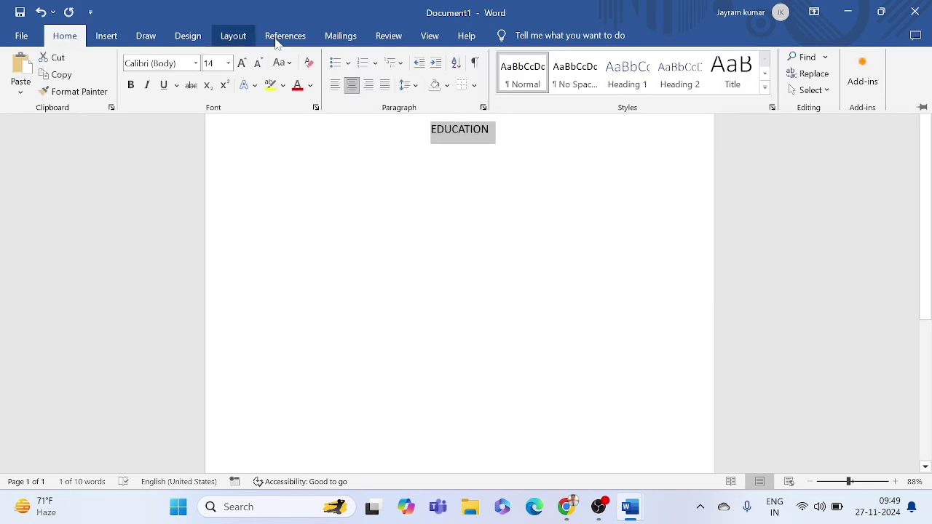
{"action": "left_click", "coordinate": [330, 92]}
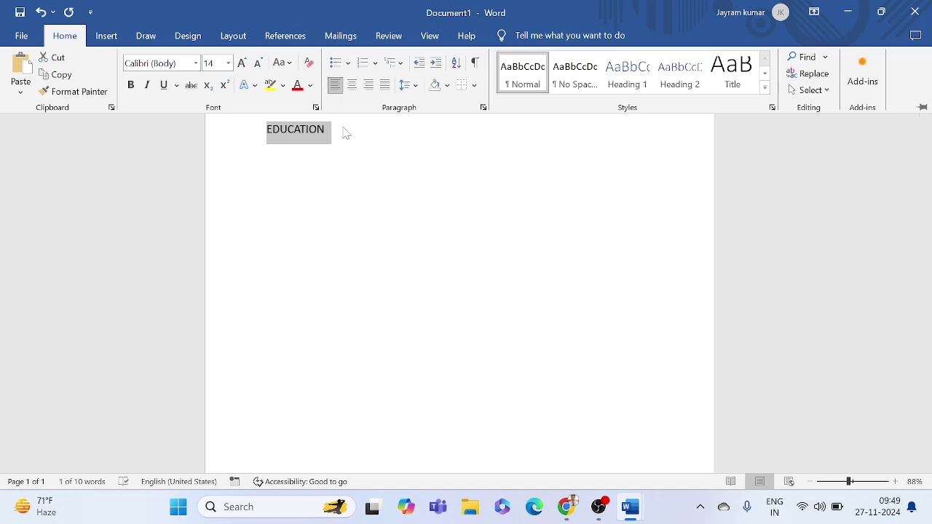
{"action": "key", "text": "ctrl+F1"}
Step: Set the EDUCATION heading to font size 16
{"action": "left_click_drag", "start_coordinate": [329, 130], "coordinate": [267, 130]}
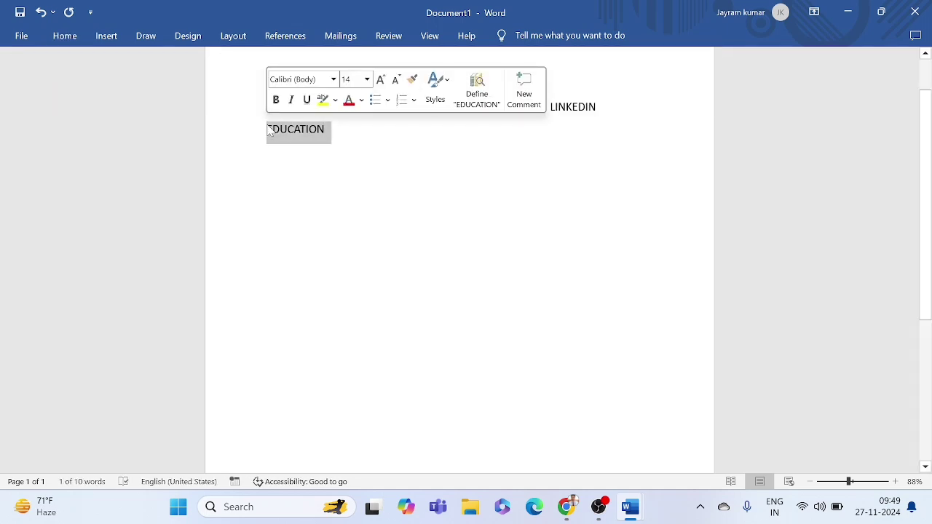
{"action": "left_click", "coordinate": [65, 36]}
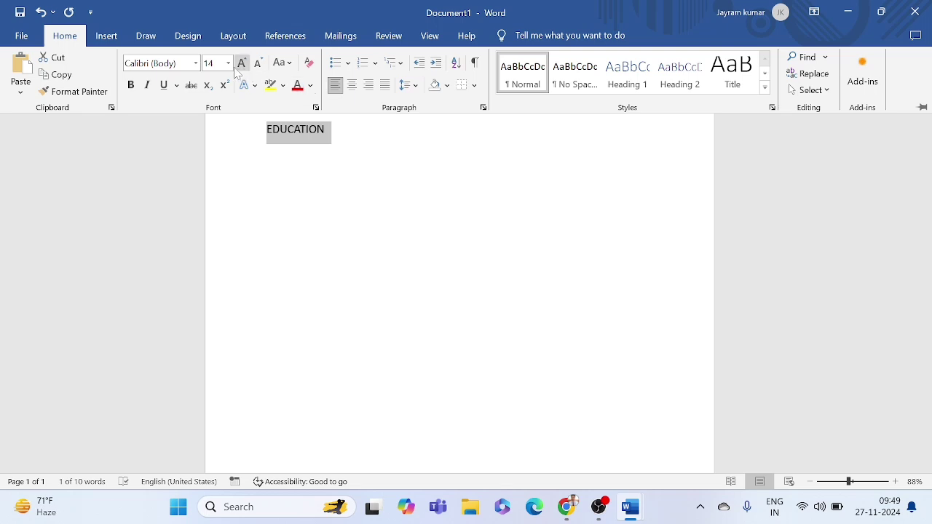
{"action": "left_click", "coordinate": [228, 62]}
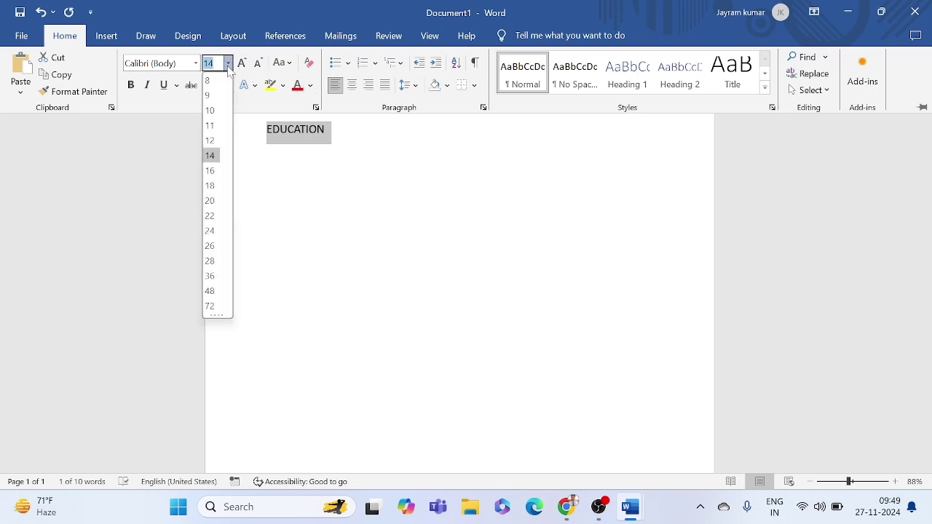
{"action": "left_click", "coordinate": [214, 175]}
{"action": "double_click", "coordinate": [331, 132]}
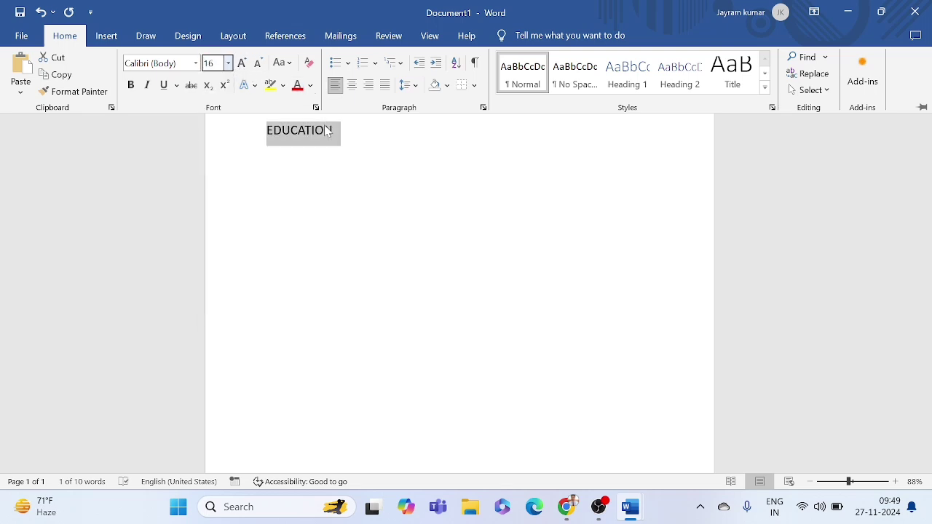
{"action": "key", "text": "ctrl+F1"}
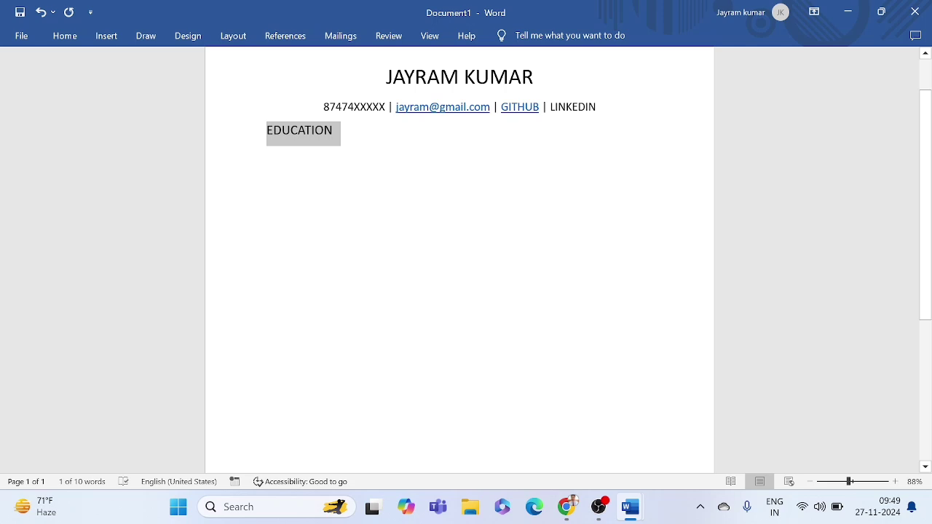
{"action": "left_click", "coordinate": [537, 281]}
{"action": "mouse_move", "coordinate": [631, 510]}
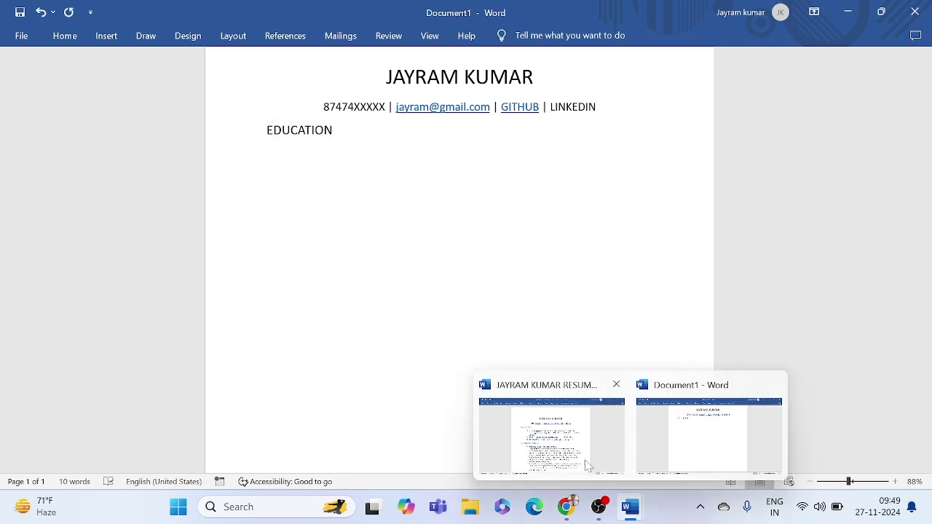
{"action": "left_click", "coordinate": [587, 466]}
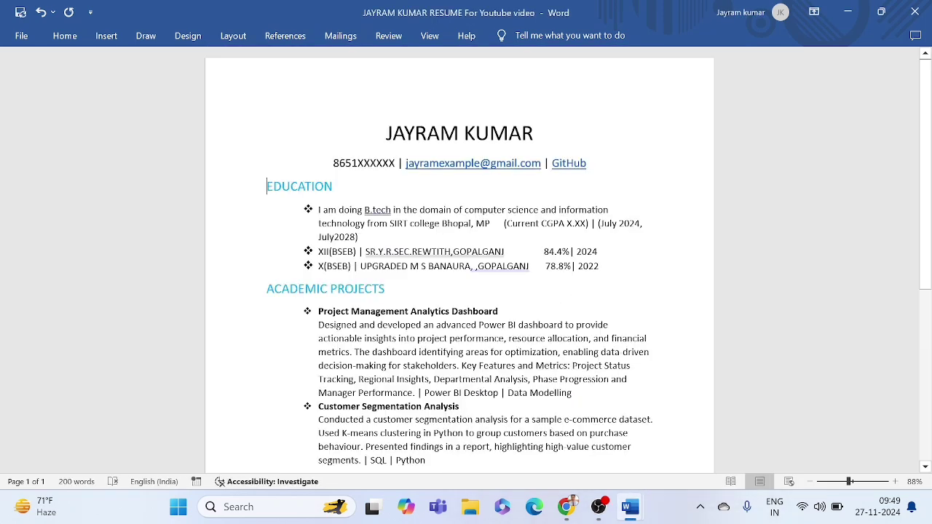
{"action": "left_click_drag", "start_coordinate": [267, 186], "coordinate": [342, 190]}
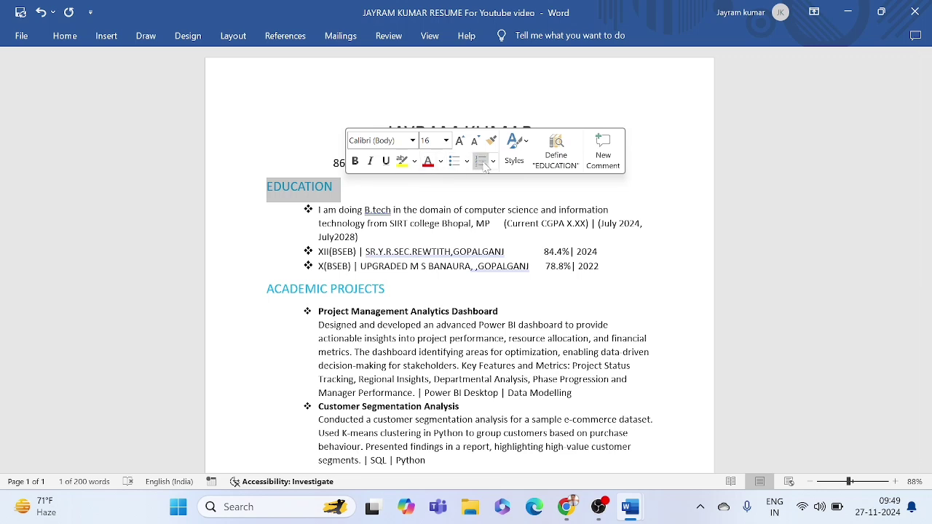
{"action": "left_click", "coordinate": [441, 164]}
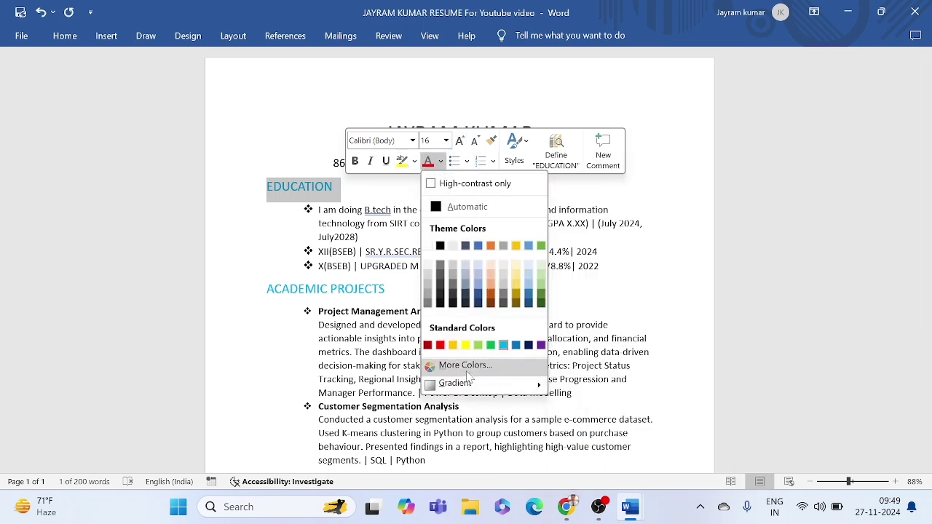
{"action": "left_click", "coordinate": [466, 365]}
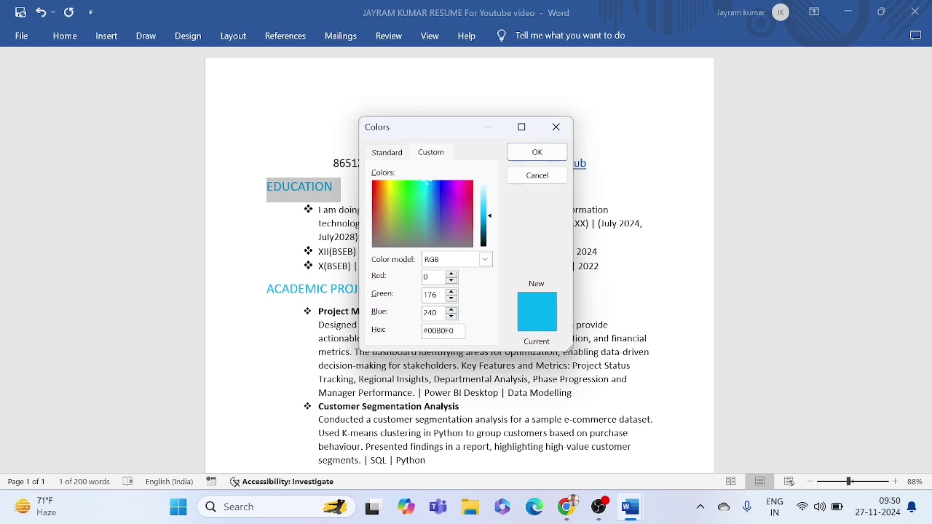
{"action": "double_click", "coordinate": [439, 332]}
{"action": "key", "text": "ctrl+c"}
{"action": "left_click", "coordinate": [556, 128]}
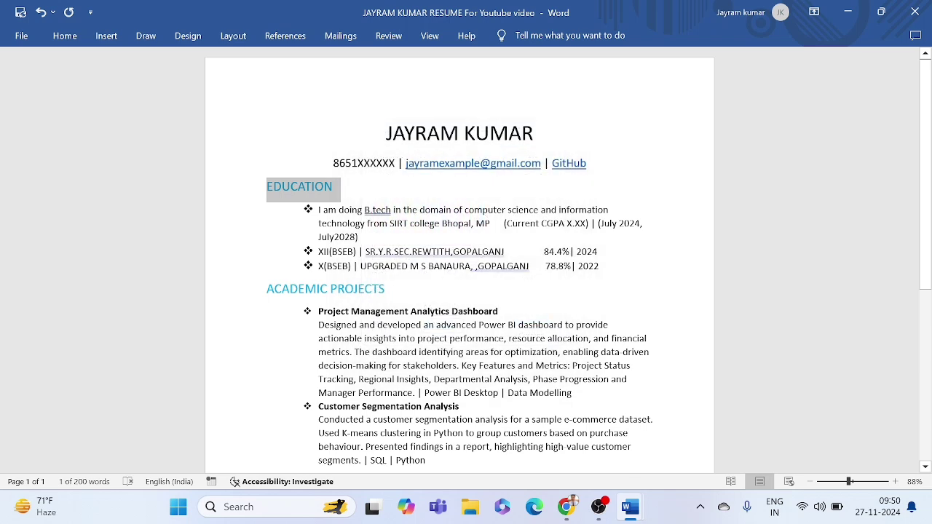
{"action": "mouse_move", "coordinate": [628, 507]}
{"action": "left_click", "coordinate": [703, 427]}
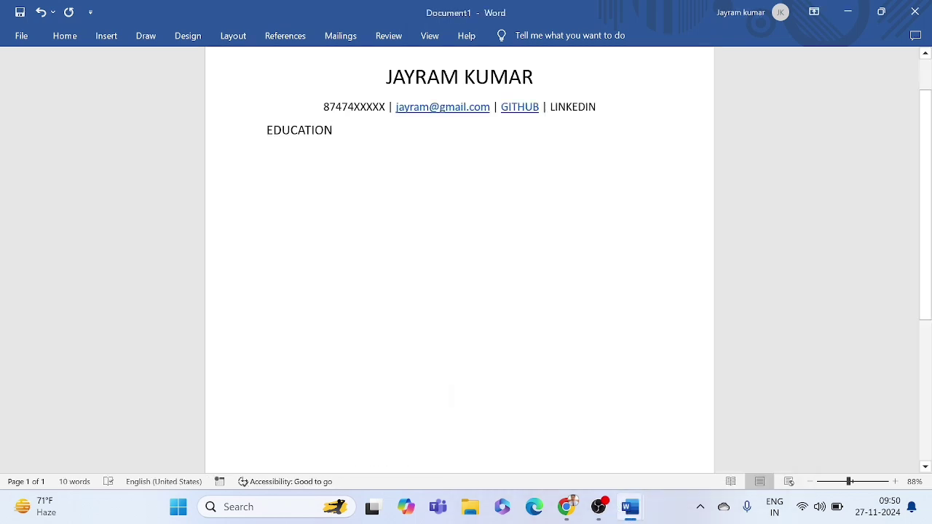
Step: Colour the EDUCATION heading cyan using the custom hex value #00B0F0
{"action": "left_click_drag", "start_coordinate": [267, 131], "coordinate": [341, 132]}
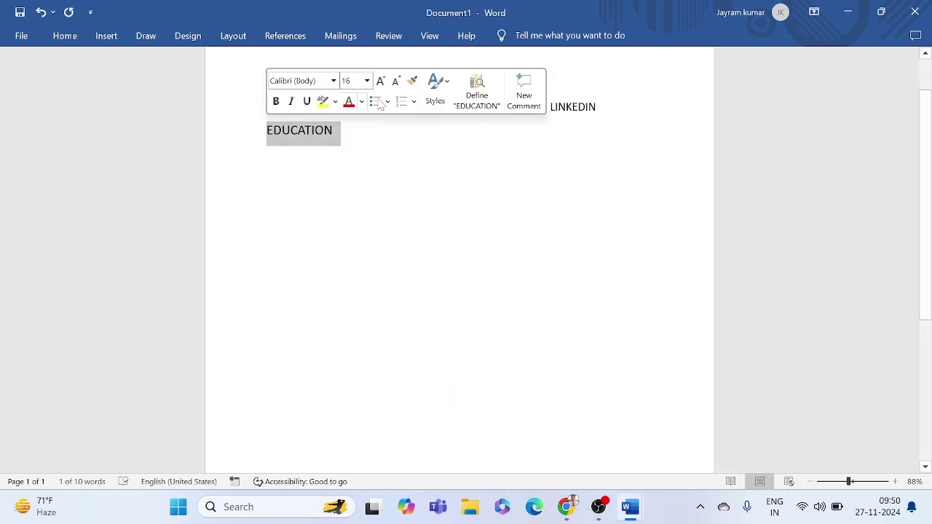
{"action": "left_click", "coordinate": [361, 101]}
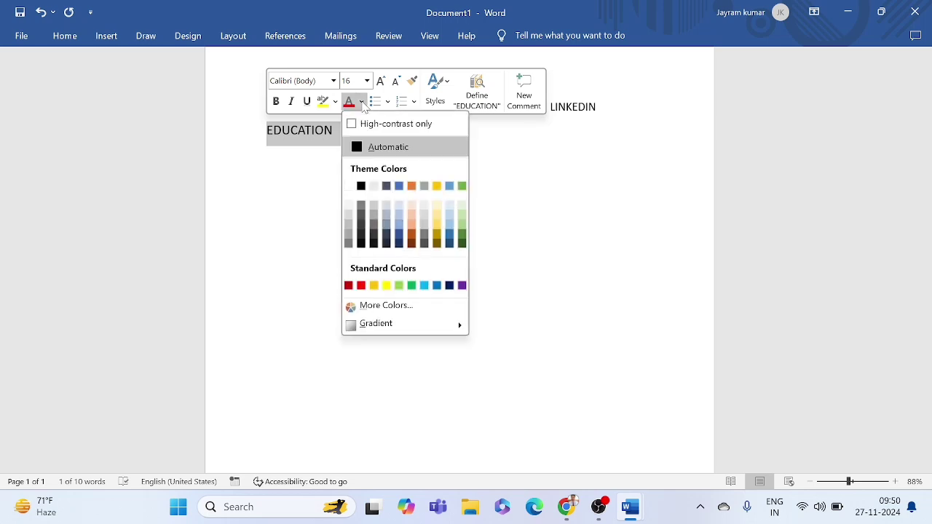
{"action": "left_click", "coordinate": [382, 305]}
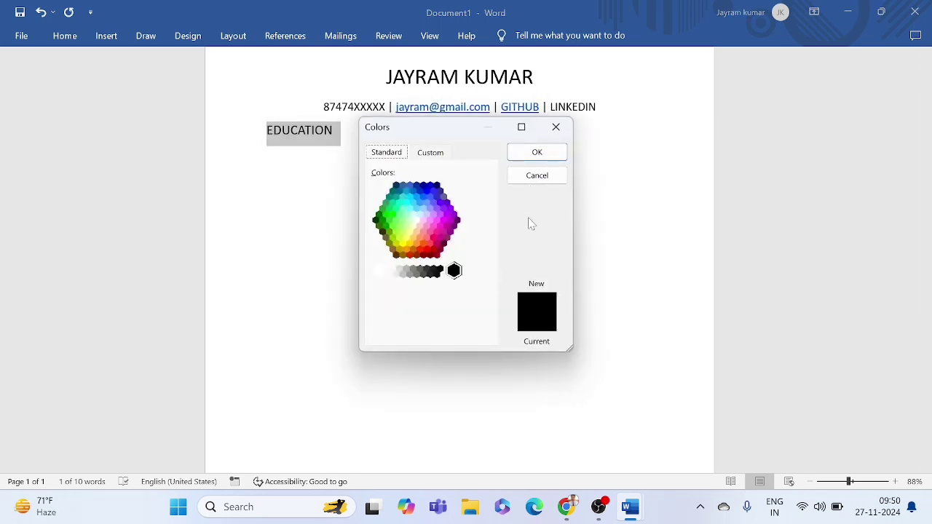
{"action": "left_click", "coordinate": [430, 153]}
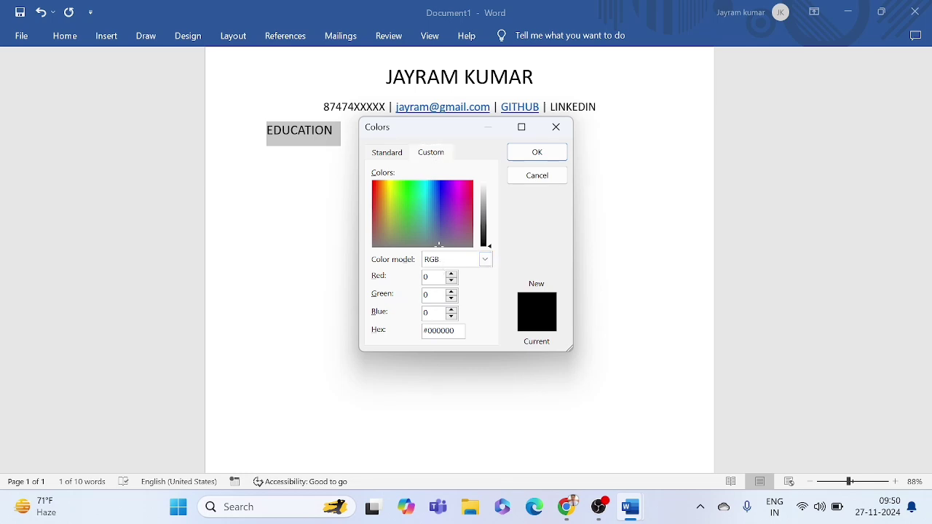
{"action": "key", "text": "ctrl+a"}
{"action": "key", "text": "ctrl+v"}
{"action": "left_click", "coordinate": [551, 161]}
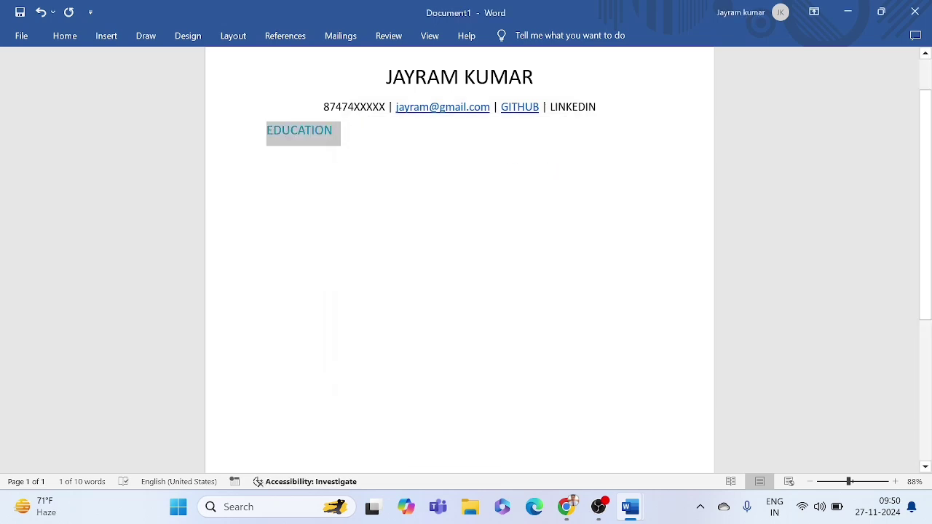
{"action": "left_click", "coordinate": [333, 132]}
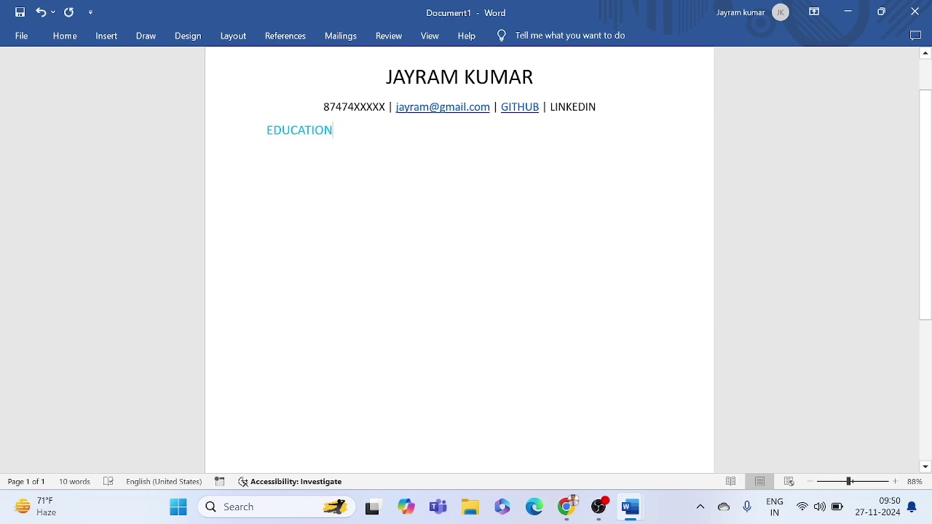
{"action": "left_click_drag", "start_coordinate": [334, 132], "coordinate": [266, 137]}
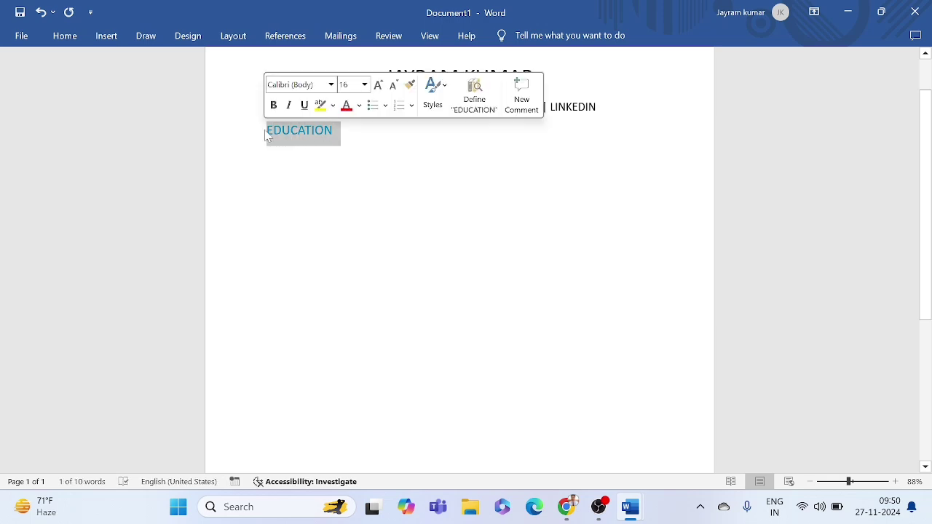
{"action": "left_click", "coordinate": [325, 137]}
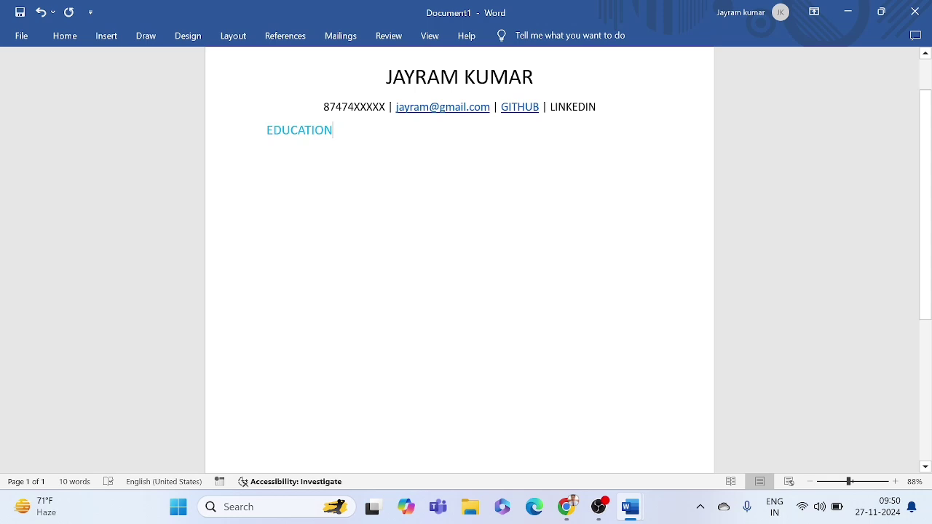
{"action": "mouse_move", "coordinate": [630, 506]}
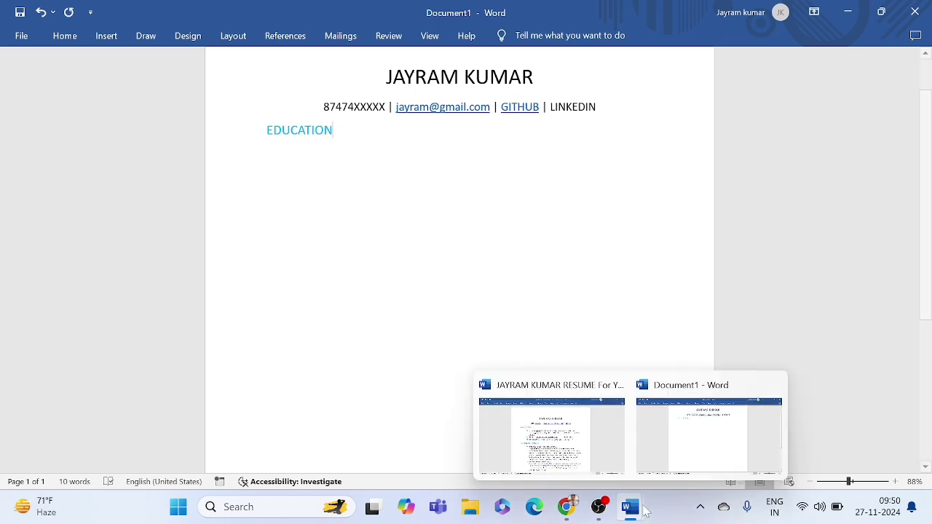
{"action": "left_click", "coordinate": [573, 425]}
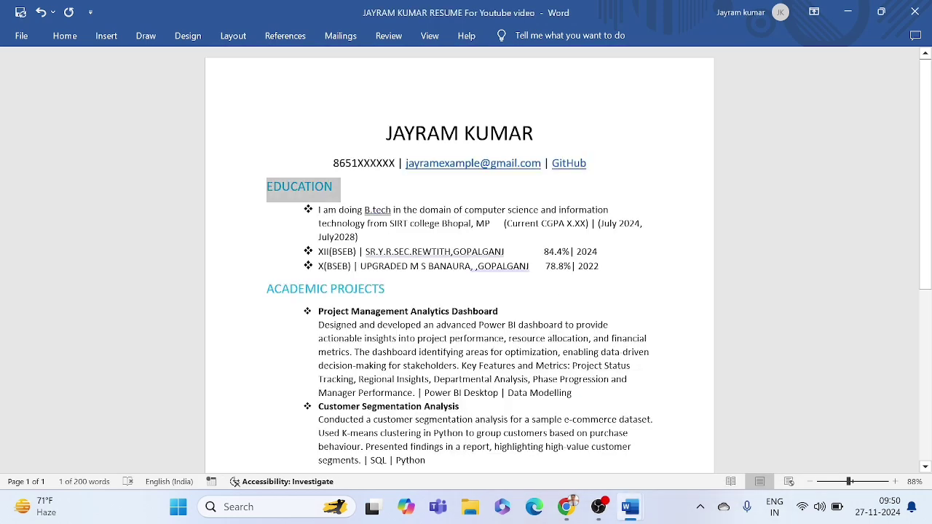
{"action": "left_click", "coordinate": [327, 185]}
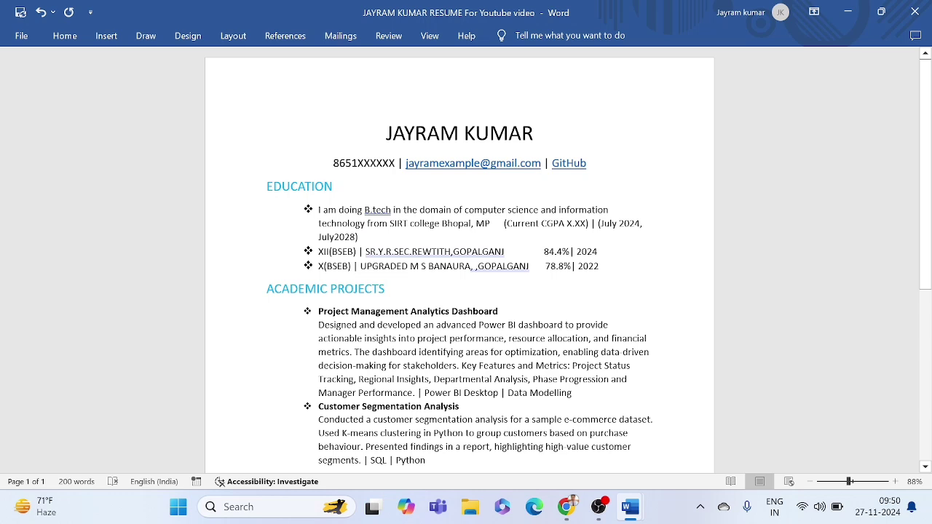
{"action": "left_click_drag", "start_coordinate": [319, 209], "coordinate": [586, 255]}
{"action": "left_click", "coordinate": [585, 255]}
{"action": "left_click_drag", "start_coordinate": [318, 210], "coordinate": [377, 224]}
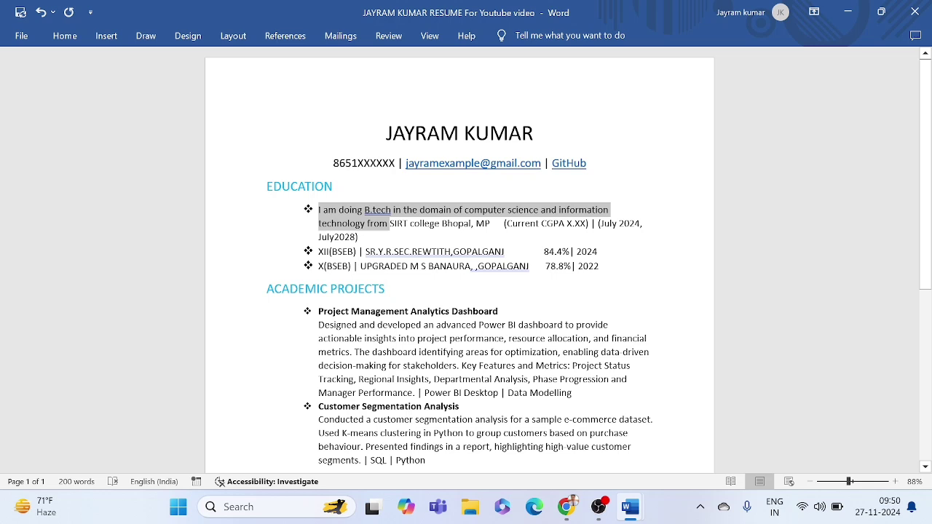
{"action": "left_click", "coordinate": [376, 224]}
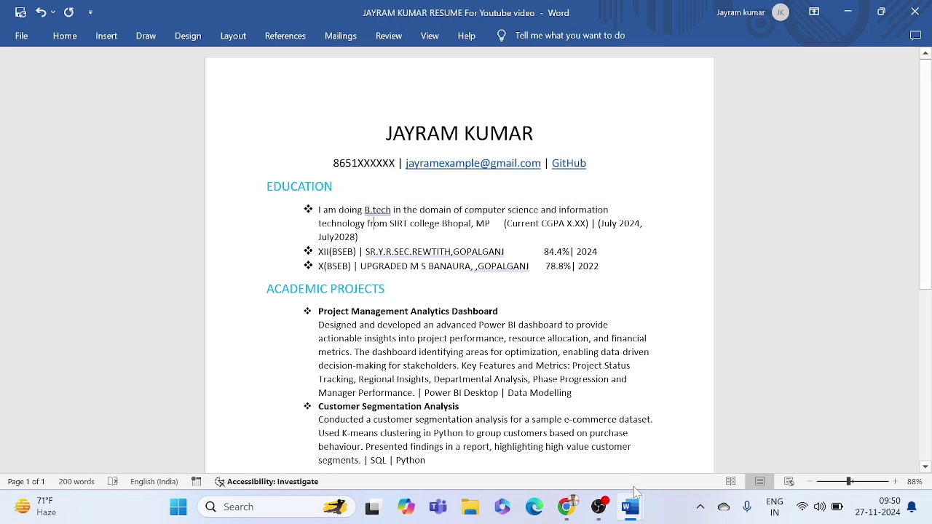
{"action": "mouse_move", "coordinate": [636, 501]}
{"action": "left_click", "coordinate": [700, 432]}
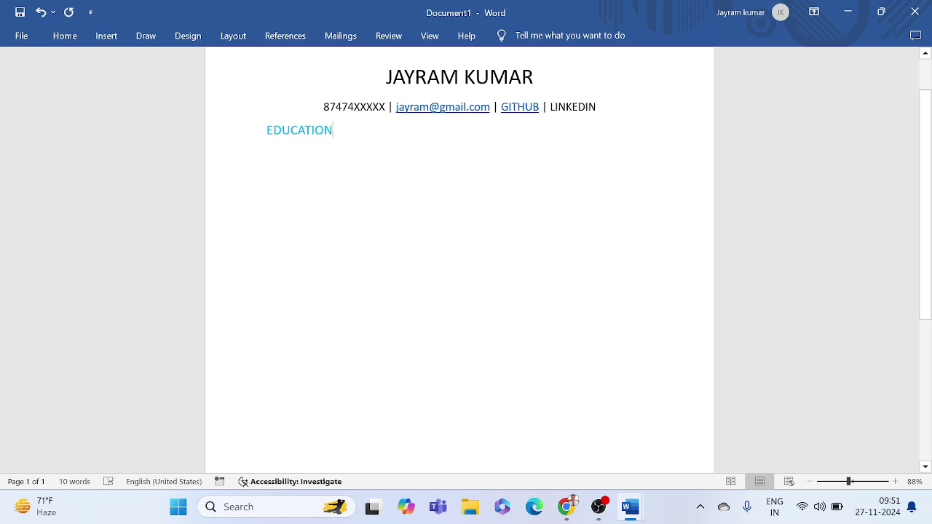
Step: Start a diamond-bulleted line under EDUCATION and indent the bullet further right
{"action": "key", "text": "Return"}
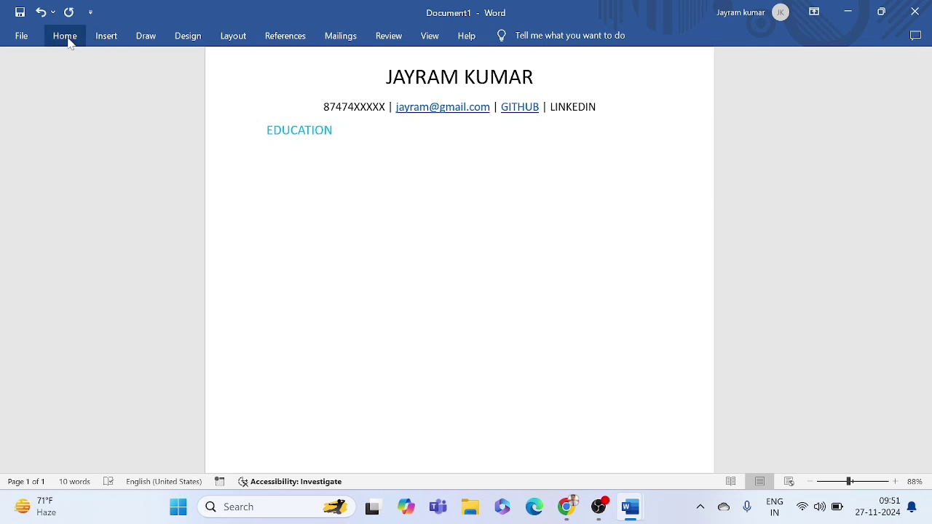
{"action": "left_click", "coordinate": [69, 38]}
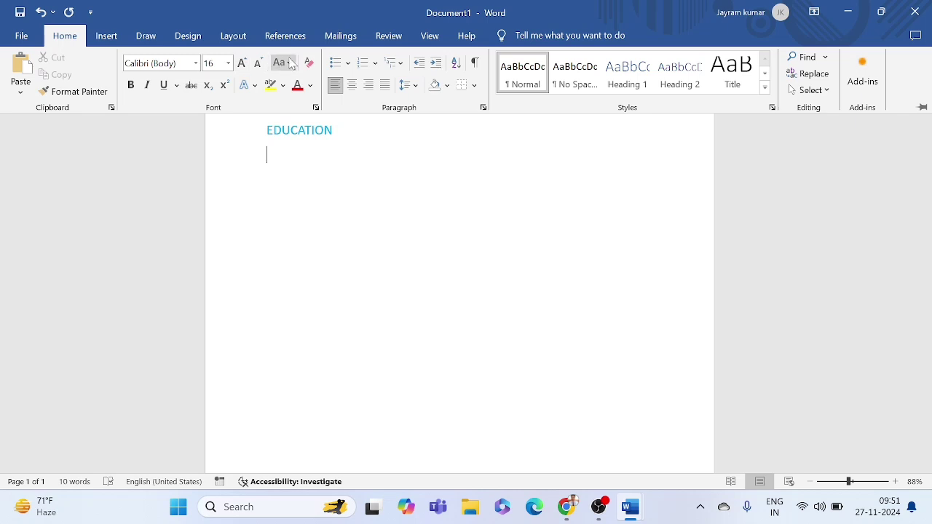
{"action": "left_click", "coordinate": [348, 64]}
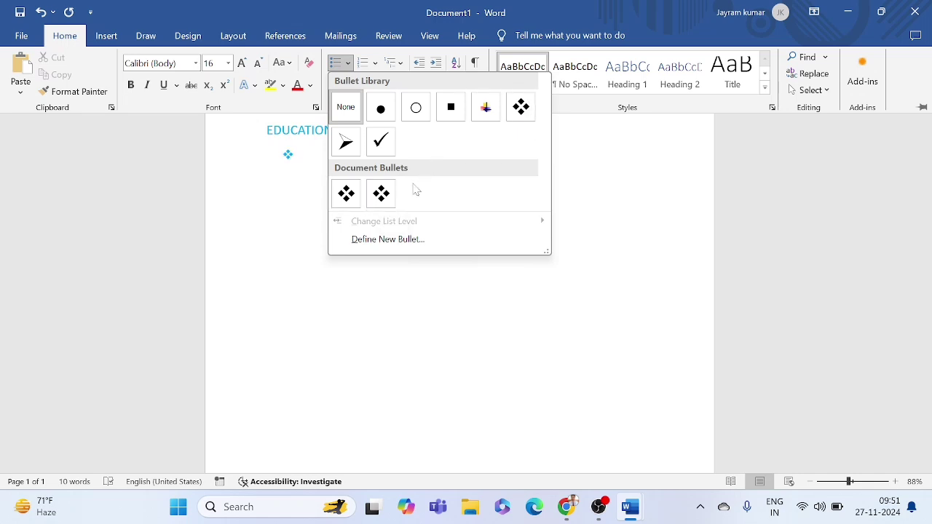
{"action": "left_click", "coordinate": [380, 202]}
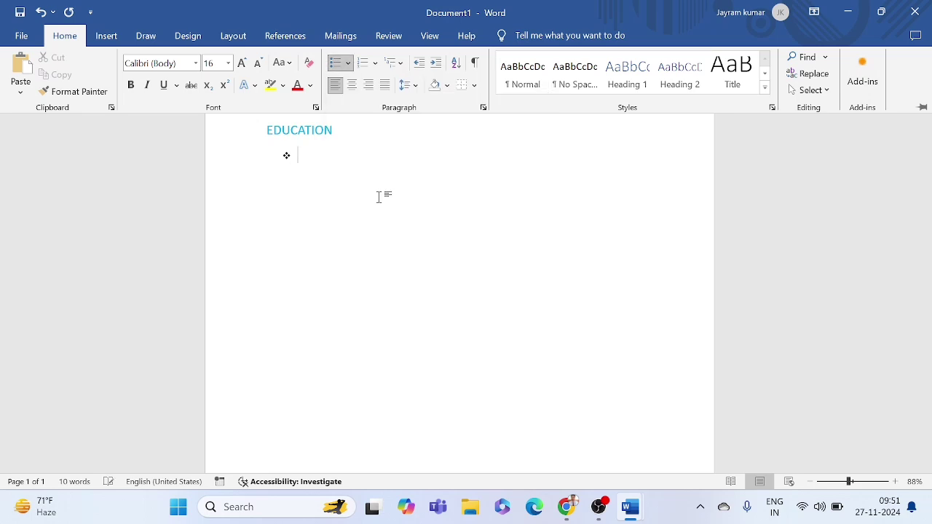
{"action": "key", "text": "ctrl+F1"}
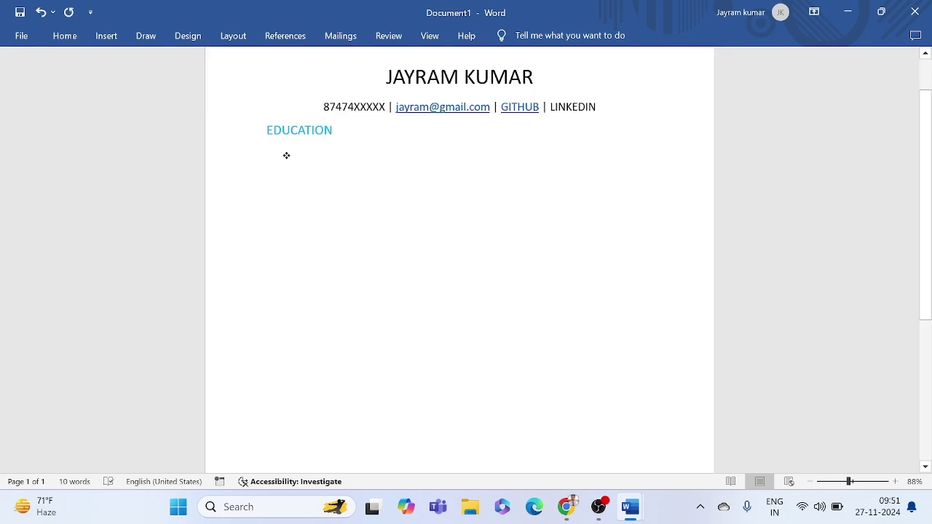
{"action": "left_click_drag", "start_coordinate": [286, 156], "coordinate": [307, 156]}
{"action": "left_click", "coordinate": [319, 156]}
Step: Paste the sample resume's B.tech entry (SIRT college Bhopal, CGPA, dates) into Document1's bullet
{"action": "mouse_move", "coordinate": [629, 507]}
{"action": "left_click", "coordinate": [582, 441]}
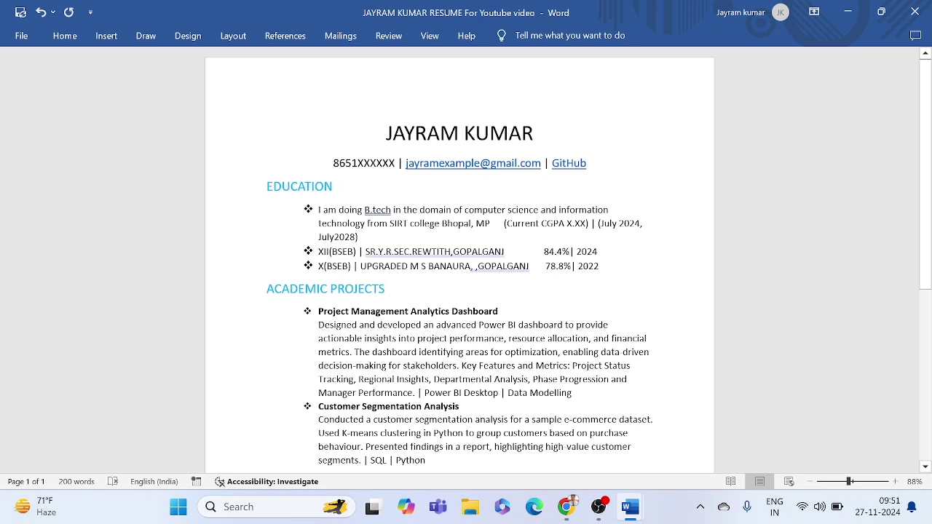
{"action": "left_click_drag", "start_coordinate": [319, 210], "coordinate": [359, 240]}
{"action": "key", "text": "ctrl+c"}
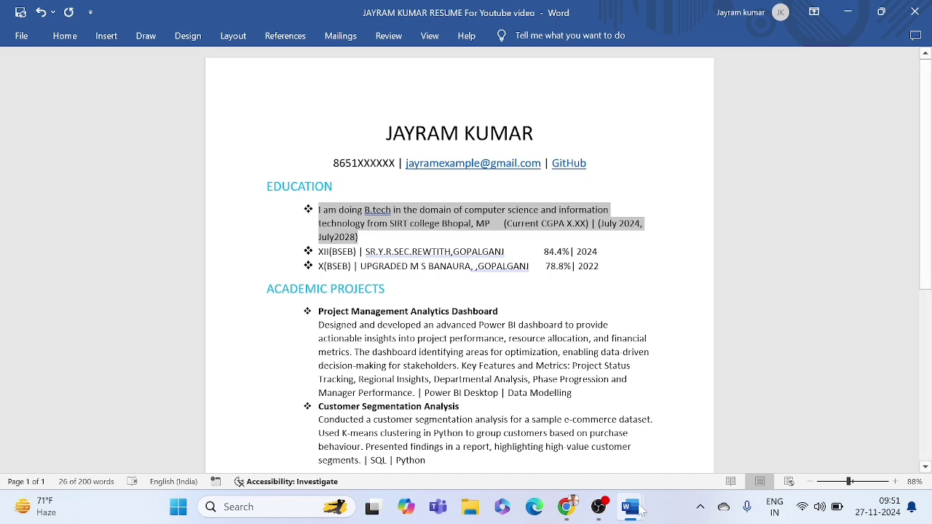
{"action": "mouse_move", "coordinate": [643, 510]}
{"action": "left_click", "coordinate": [709, 424]}
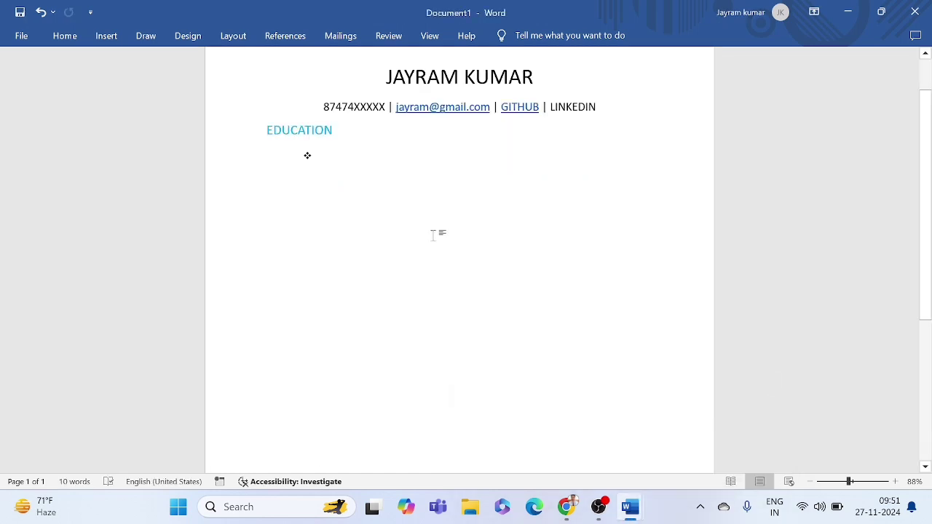
{"action": "key", "text": "ctrl+v"}
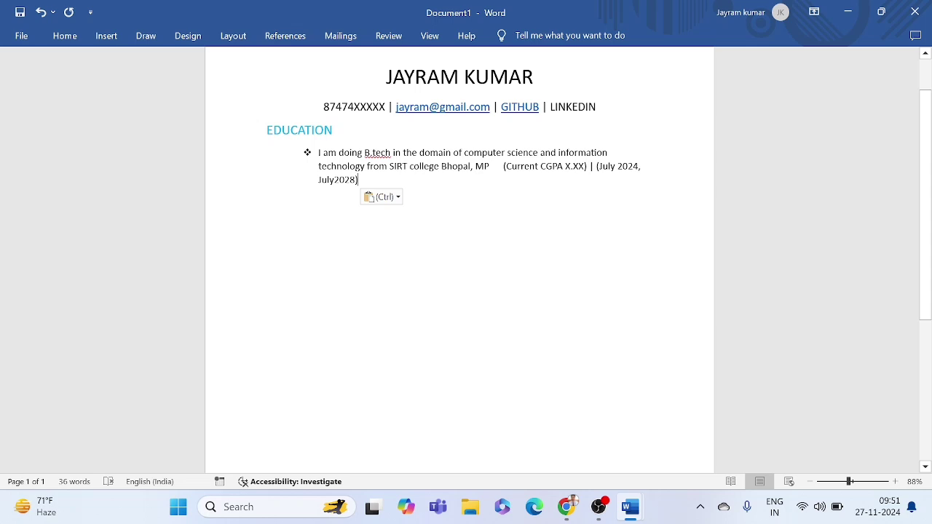
Step: Review the pasted B.tech bullet, checking its course name, CGPA XX and year 2024
{"action": "left_click_drag", "start_coordinate": [464, 153], "coordinate": [366, 166]}
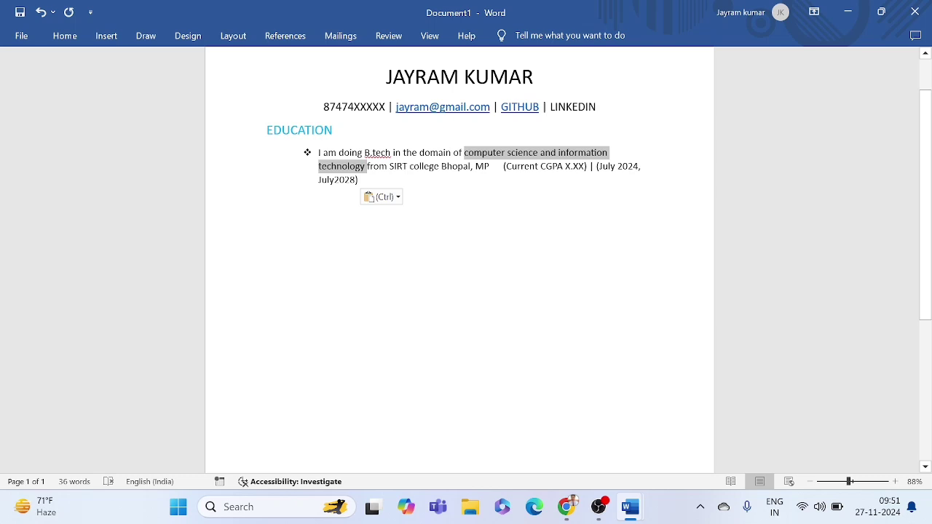
{"action": "left_click", "coordinate": [366, 166]}
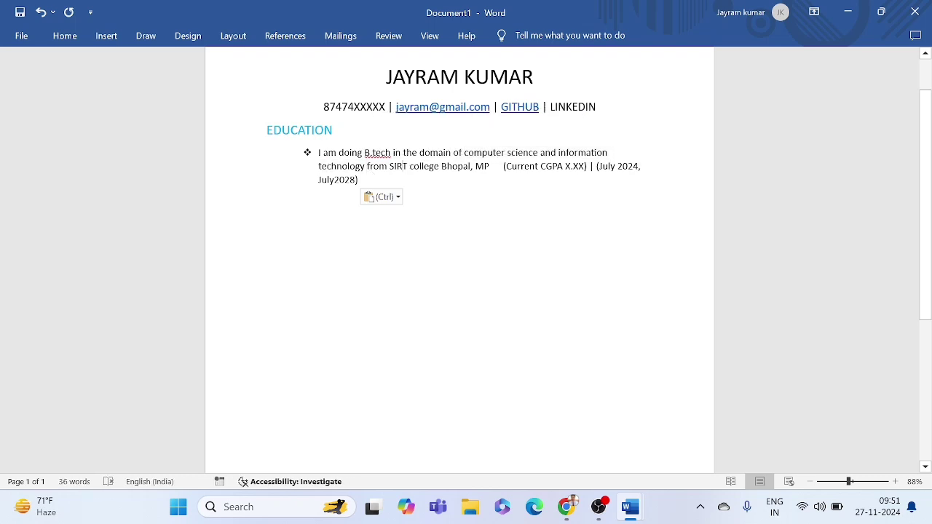
{"action": "triple_click", "coordinate": [399, 166]}
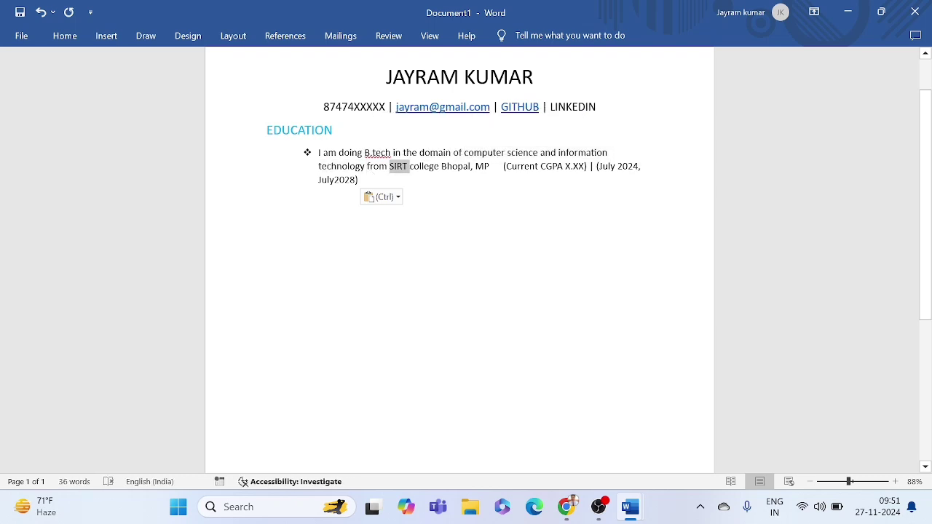
{"action": "left_click", "coordinate": [458, 175]}
{"action": "double_click", "coordinate": [578, 167]}
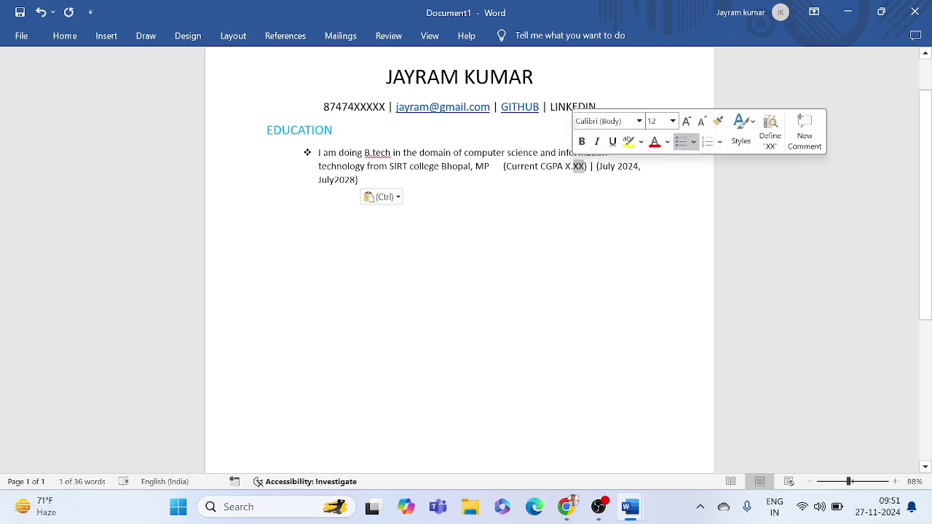
{"action": "left_click", "coordinate": [608, 167]}
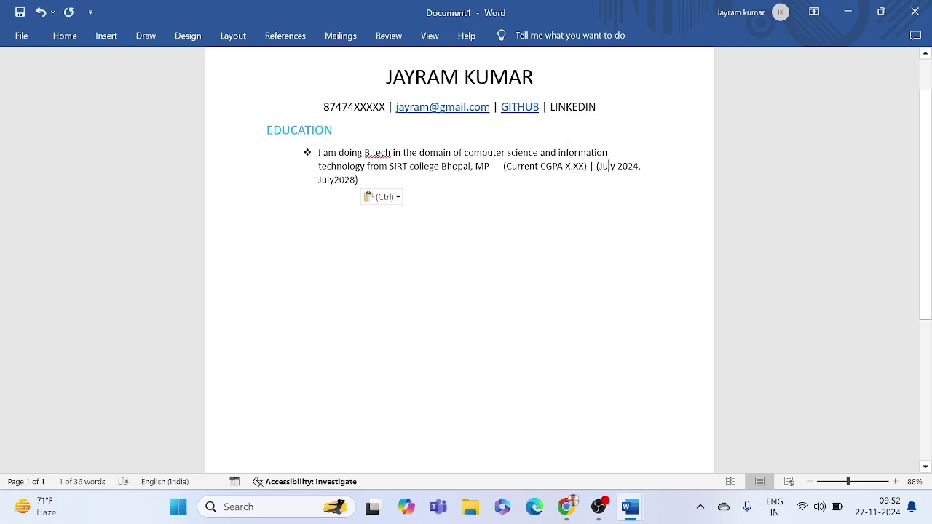
{"action": "double_click", "coordinate": [628, 166]}
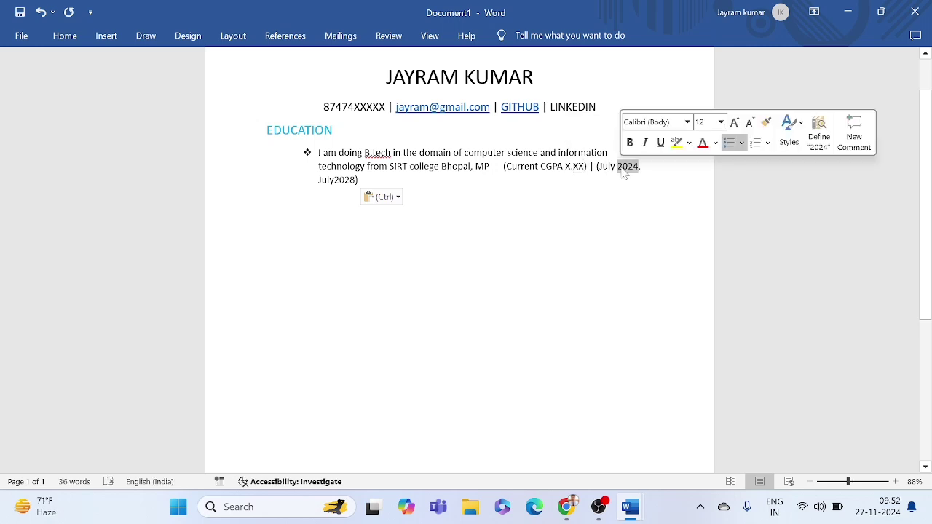
{"action": "left_click", "coordinate": [358, 180]}
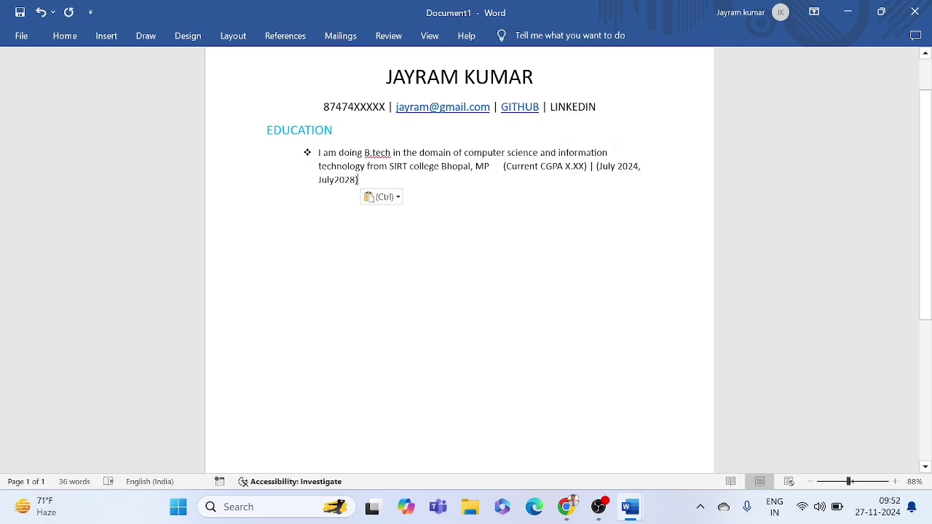
Step: Compare the pasted B.tech paragraph against the sample resume's Calibri 12 entry
{"action": "mouse_move", "coordinate": [638, 500]}
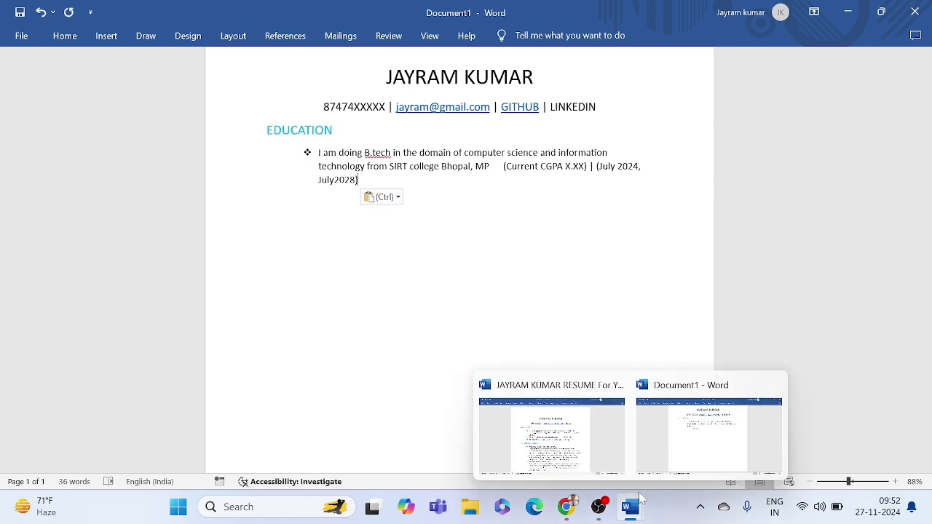
{"action": "left_click", "coordinate": [588, 434]}
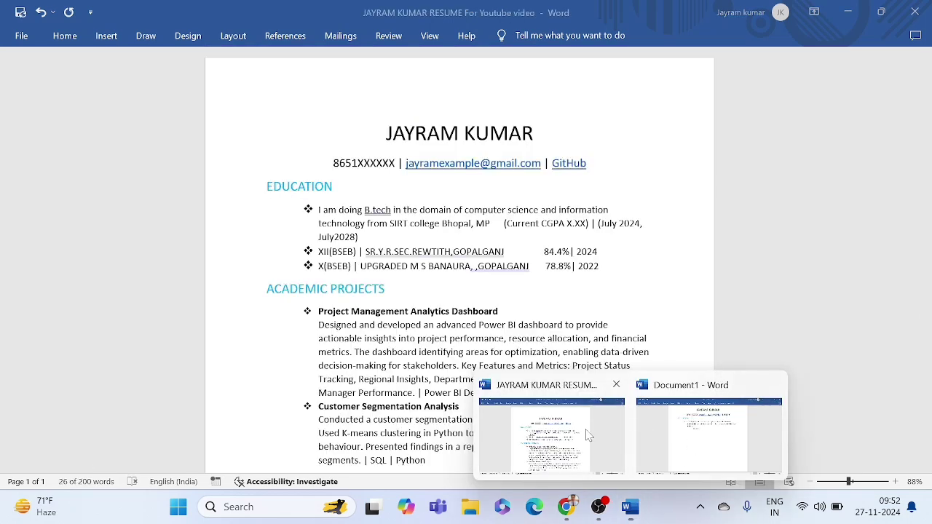
{"action": "mouse_move", "coordinate": [631, 507]}
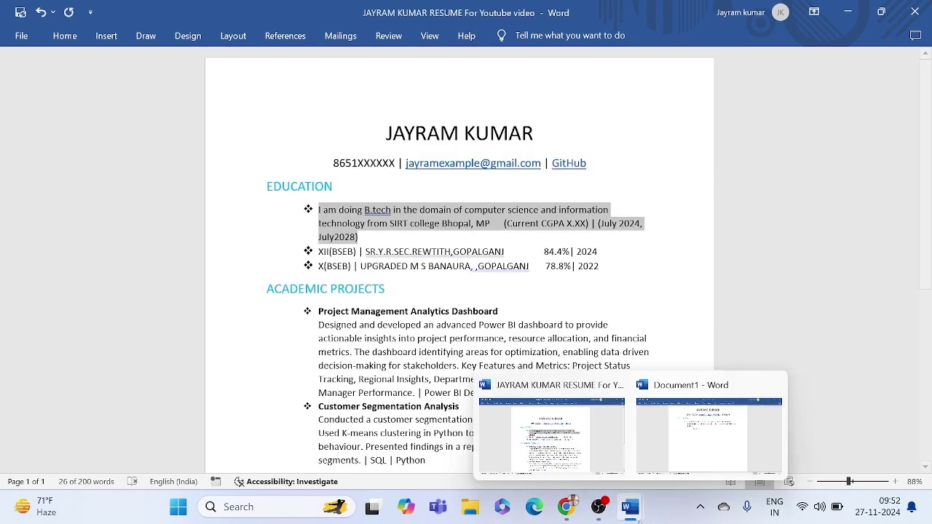
{"action": "left_click", "coordinate": [674, 442]}
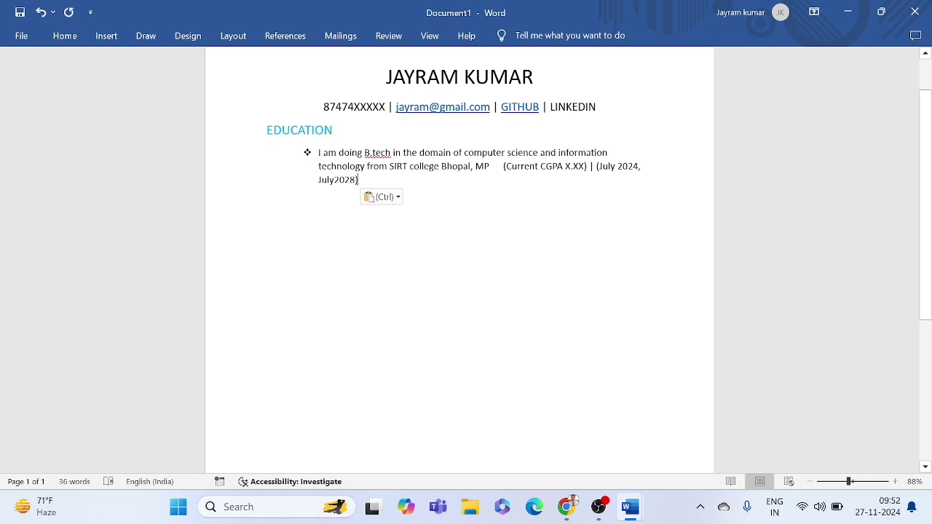
{"action": "left_click_drag", "start_coordinate": [318, 153], "coordinate": [361, 184]}
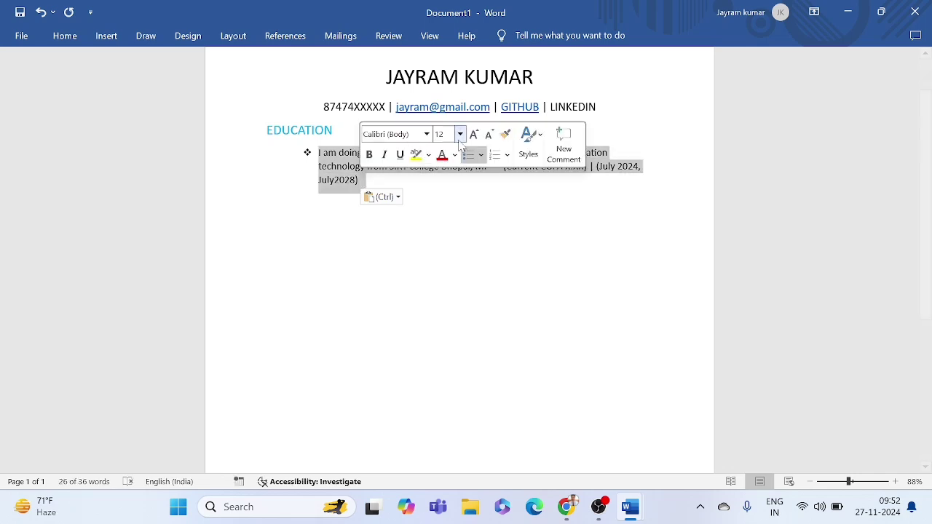
{"action": "left_click", "coordinate": [444, 209]}
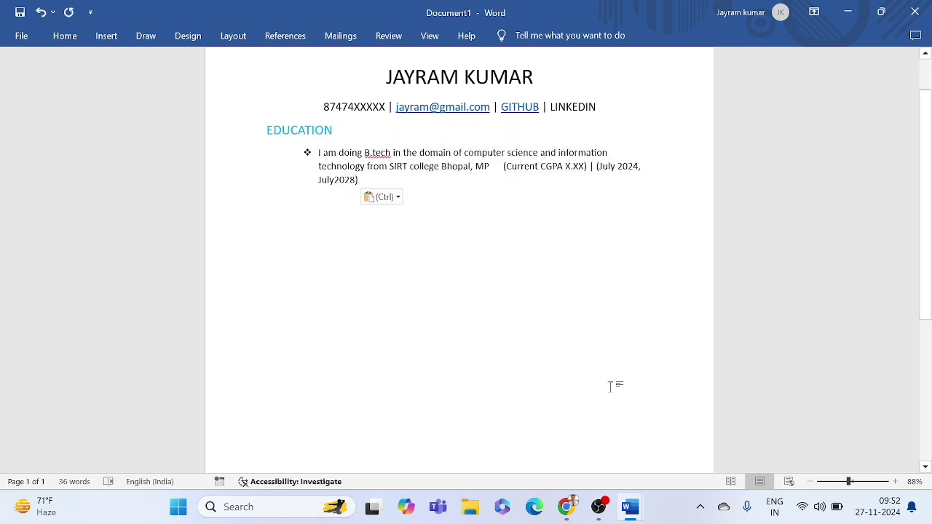
Step: Paste the sample's XII(BSEB) and X(BSEB) lines as bullets below B.tech, removing the empty bullet
{"action": "mouse_move", "coordinate": [631, 506]}
{"action": "left_click", "coordinate": [582, 440]}
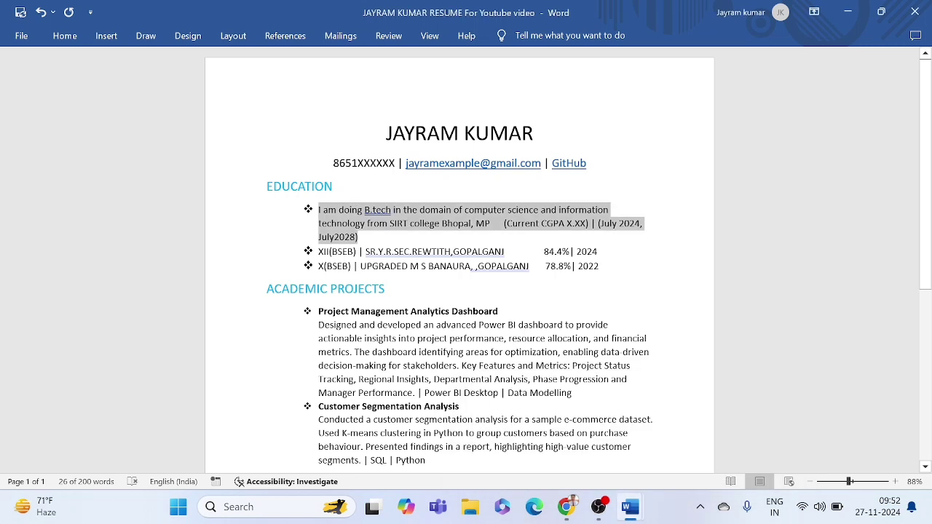
{"action": "left_click", "coordinate": [382, 266]}
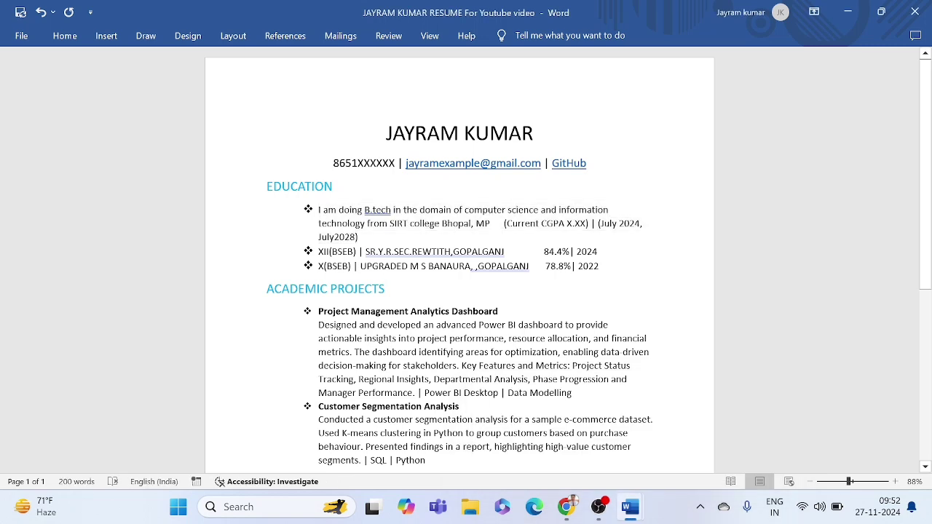
{"action": "left_click_drag", "start_coordinate": [318, 251], "coordinate": [603, 271]}
{"action": "key", "text": "ctrl+c"}
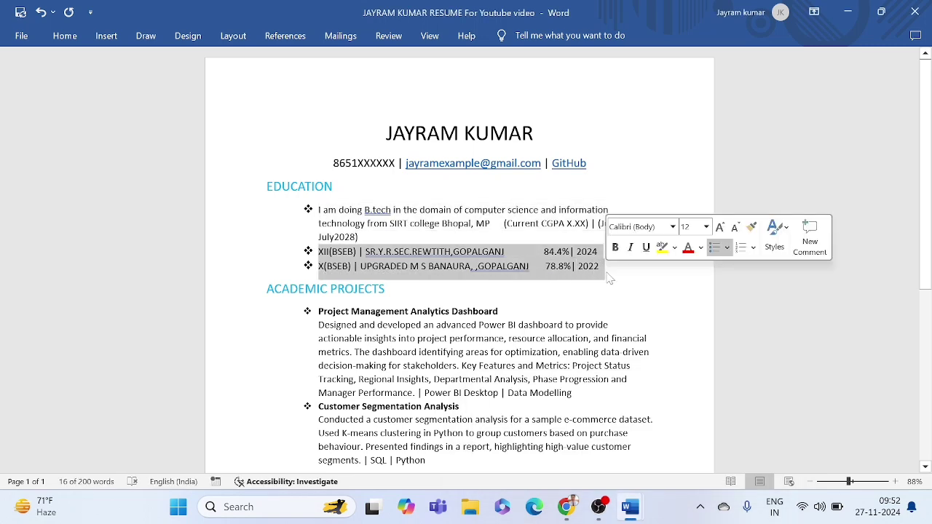
{"action": "mouse_move", "coordinate": [635, 500]}
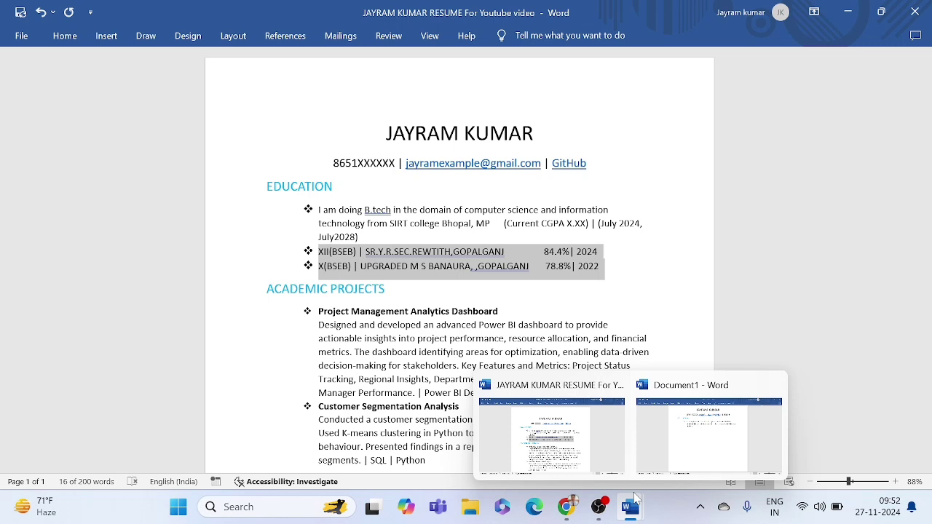
{"action": "left_click", "coordinate": [678, 408]}
{"action": "left_click", "coordinate": [431, 224]}
{"action": "key", "text": "Return"}
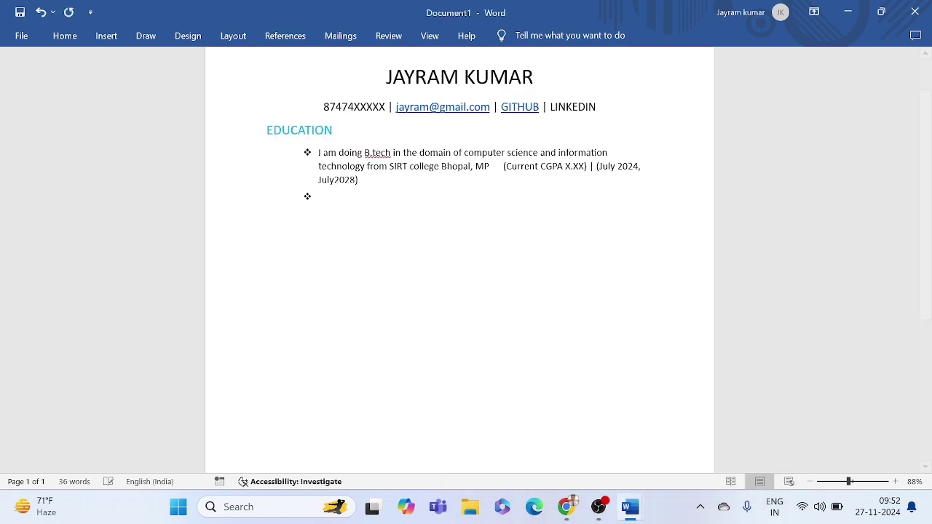
{"action": "key", "text": "ctrl+v"}
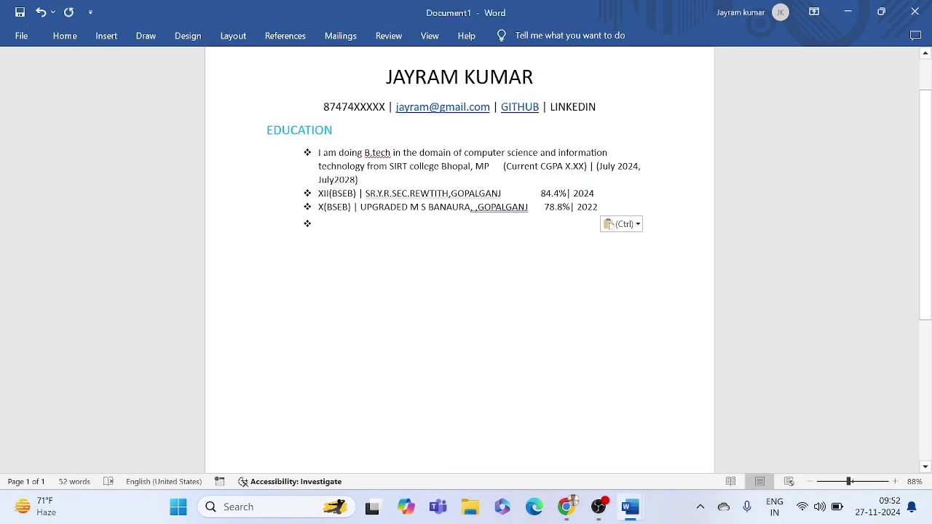
{"action": "key", "text": "BackSpace"}
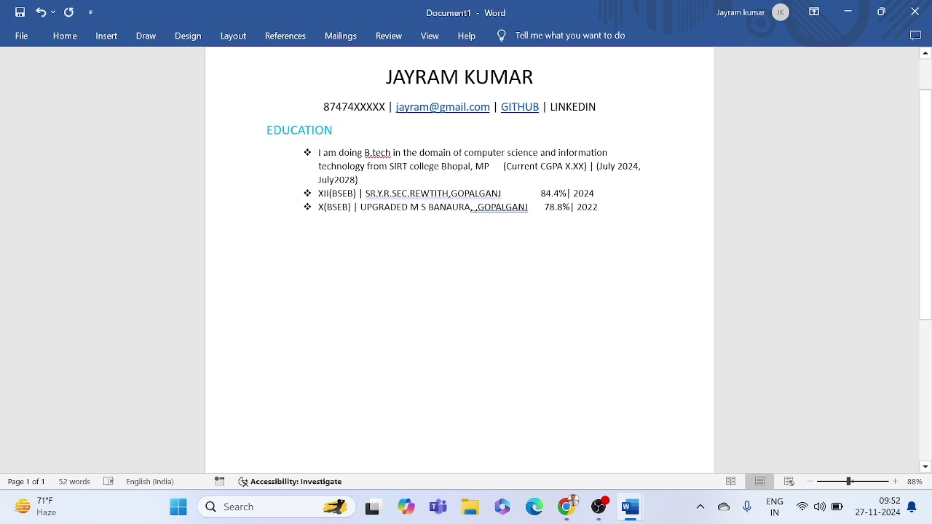
{"action": "double_click", "coordinate": [429, 194]}
{"action": "left_click_drag", "start_coordinate": [543, 206], "coordinate": [377, 195]}
{"action": "left_click", "coordinate": [386, 206]}
{"action": "double_click", "coordinate": [342, 195]}
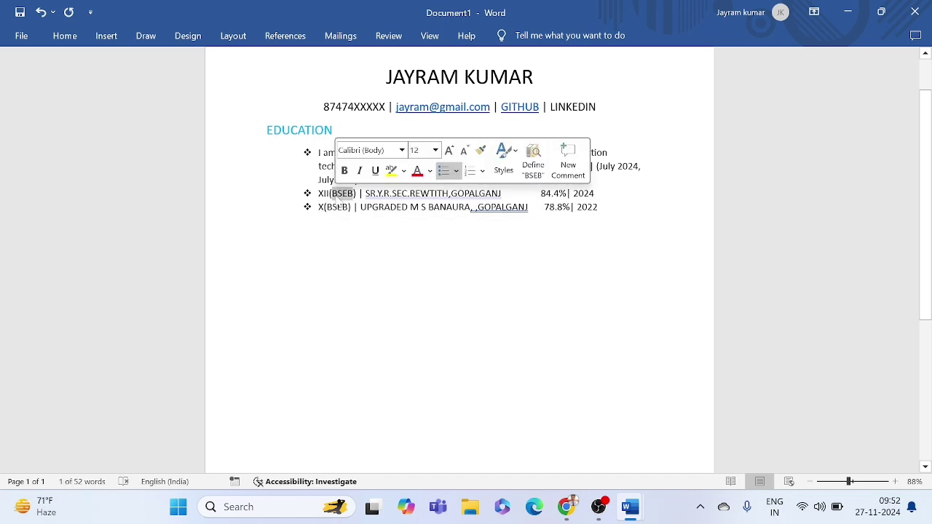
{"action": "double_click", "coordinate": [348, 196]}
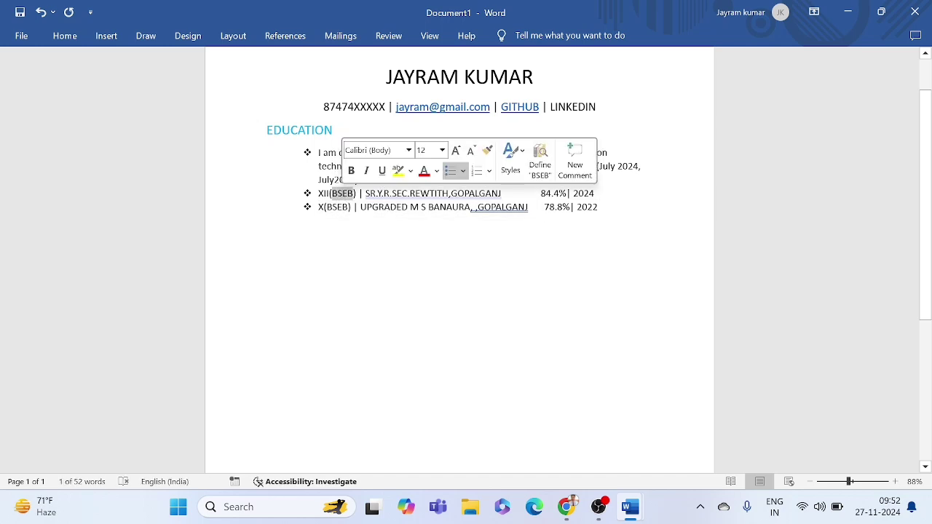
{"action": "left_click", "coordinate": [355, 204]}
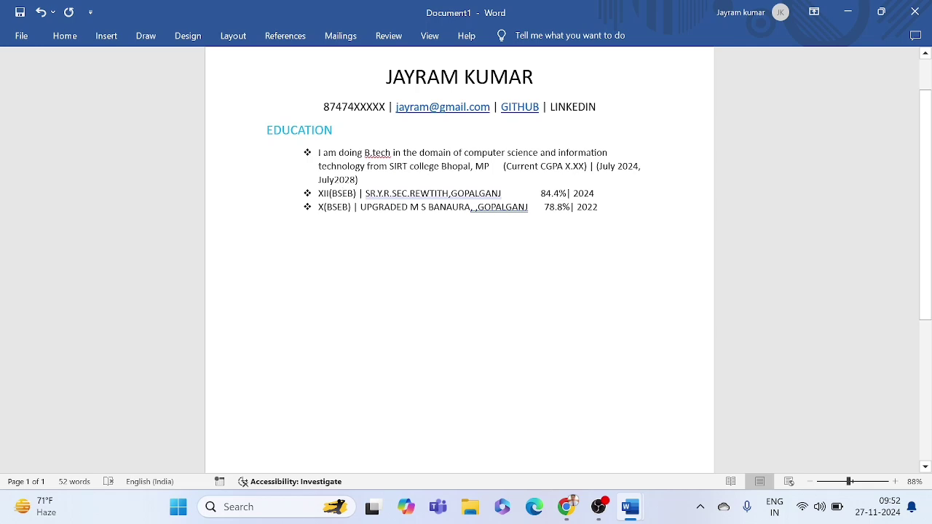
{"action": "double_click", "coordinate": [343, 194]}
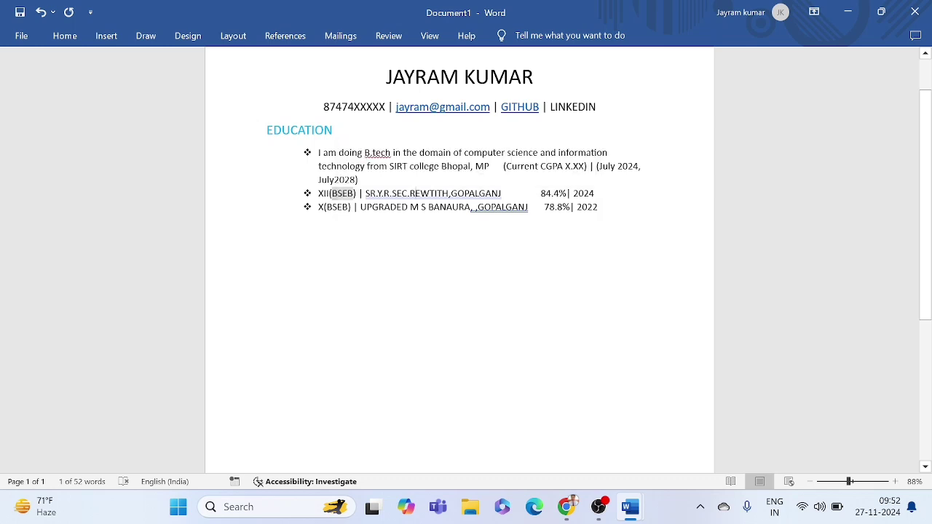
{"action": "left_click", "coordinate": [416, 194]}
{"action": "left_click_drag", "start_coordinate": [365, 194], "coordinate": [539, 193]}
{"action": "left_click", "coordinate": [495, 195]}
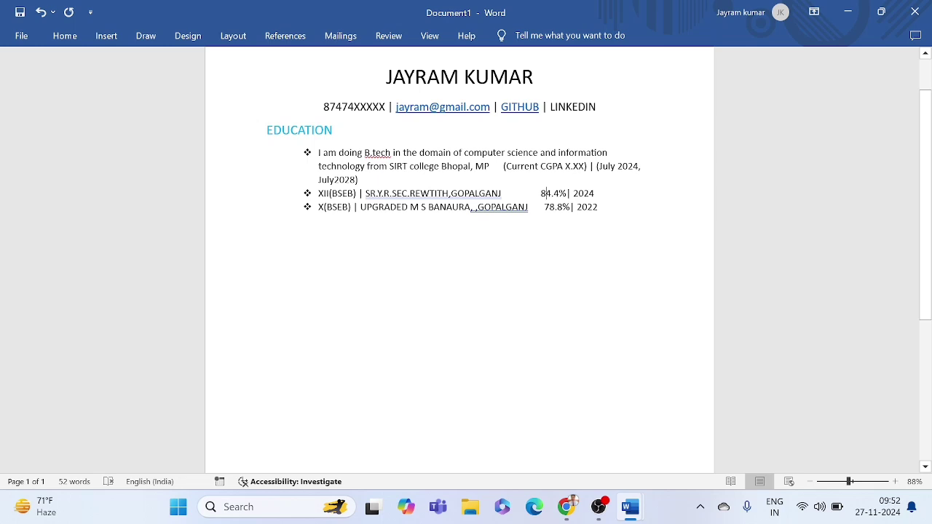
{"action": "double_click", "coordinate": [583, 194]}
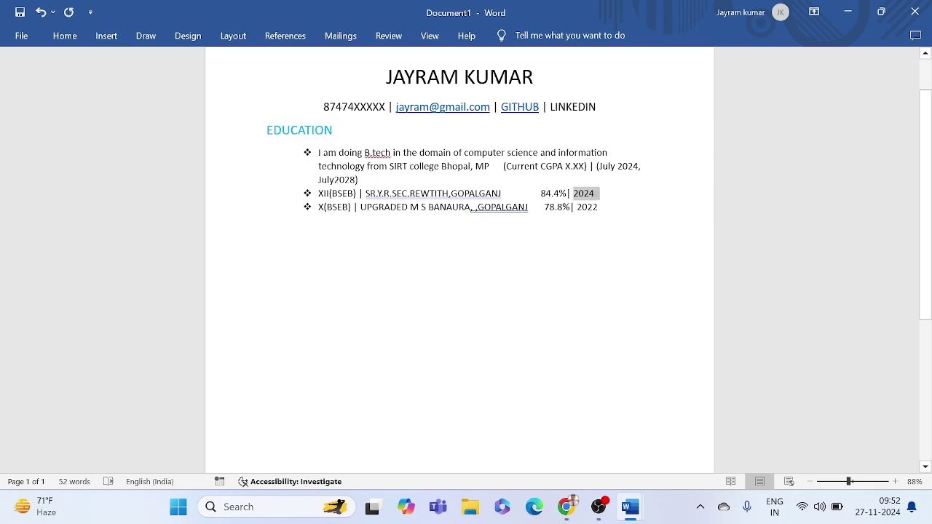
{"action": "left_click", "coordinate": [602, 198]}
{"action": "double_click", "coordinate": [402, 207]}
{"action": "double_click", "coordinate": [588, 207]}
{"action": "left_click", "coordinate": [592, 210]}
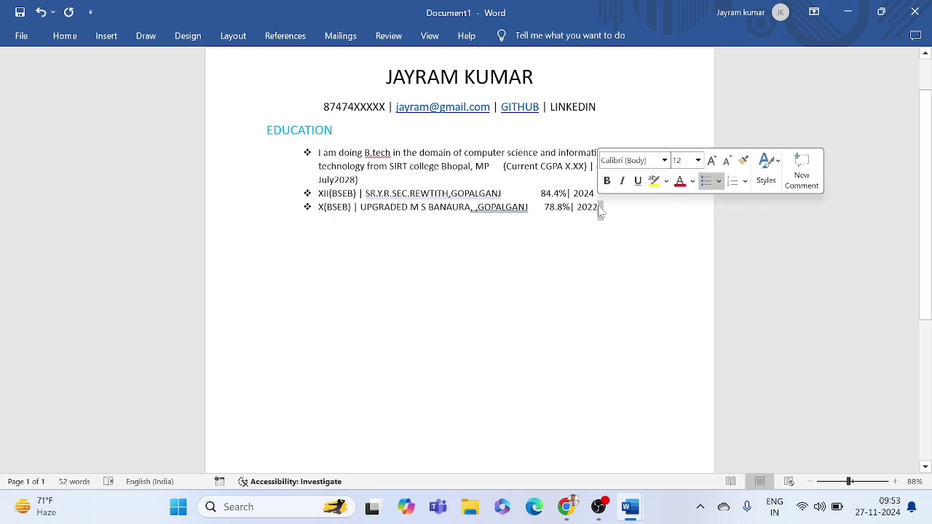
{"action": "scroll", "coordinate": [514, 206], "scroll_direction": "down", "scroll_amount": 1}
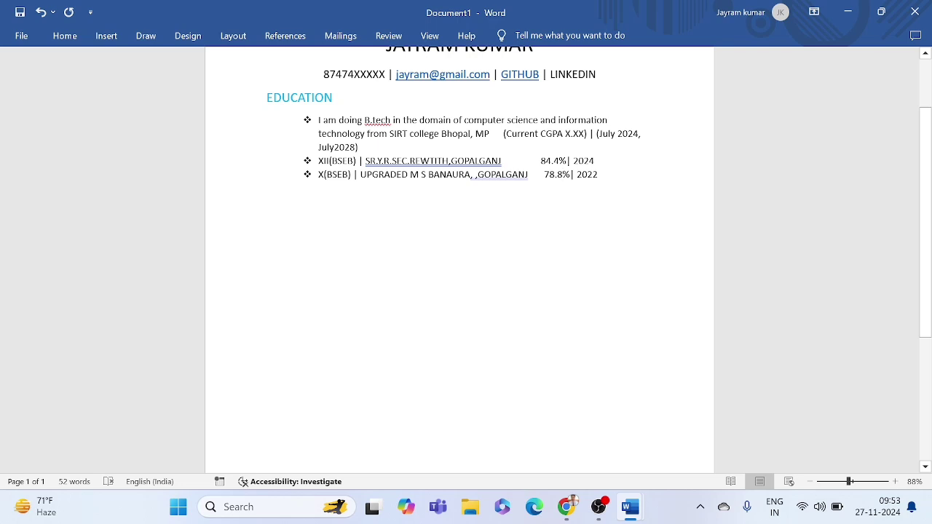
{"action": "left_click_drag", "start_coordinate": [318, 120], "coordinate": [592, 184]}
{"action": "left_click", "coordinate": [424, 119]}
Step: Set spelling check to Ignore All for B.tech
{"action": "right_click", "coordinate": [384, 120]}
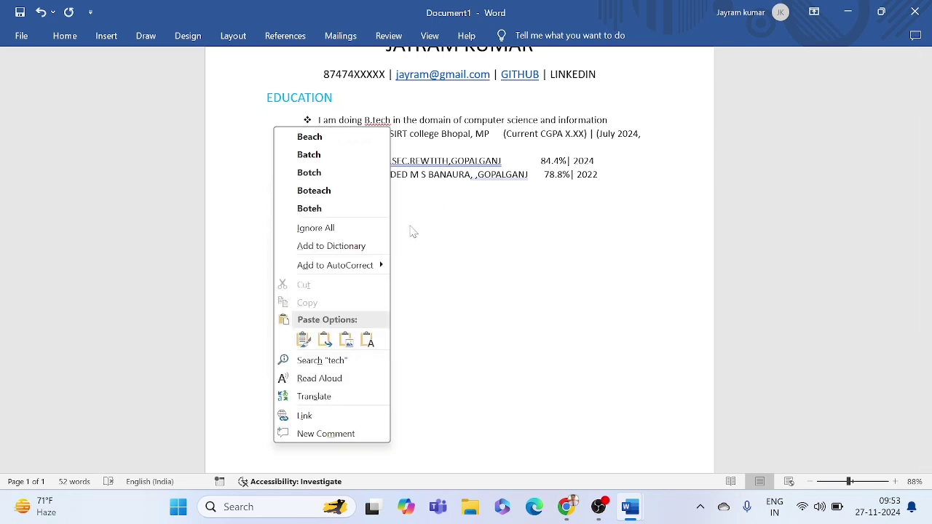
{"action": "left_click", "coordinate": [319, 229]}
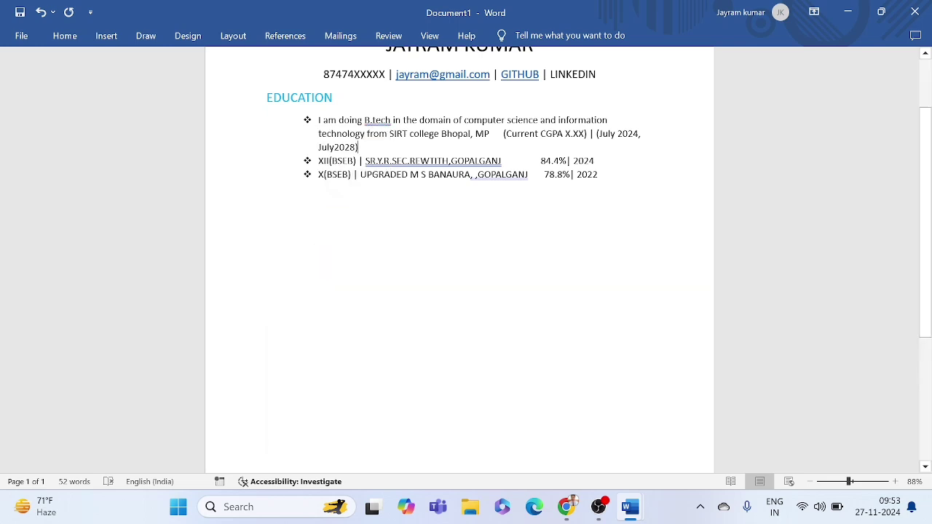
{"action": "scroll", "coordinate": [459, 255], "scroll_direction": "up", "scroll_amount": 2}
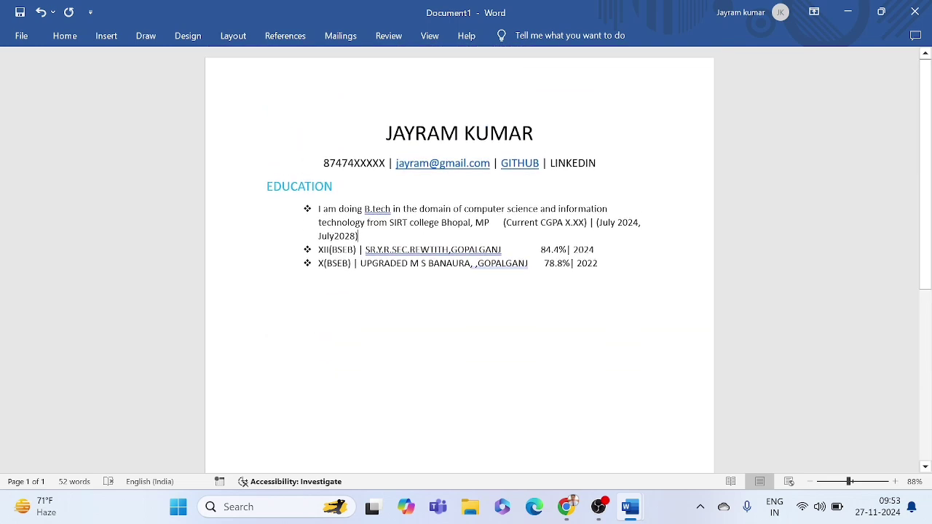
Step: In the sample resume, select ACADEMIC PROJECTS from the heading through 'SQL | Python'
{"action": "mouse_move", "coordinate": [631, 507]}
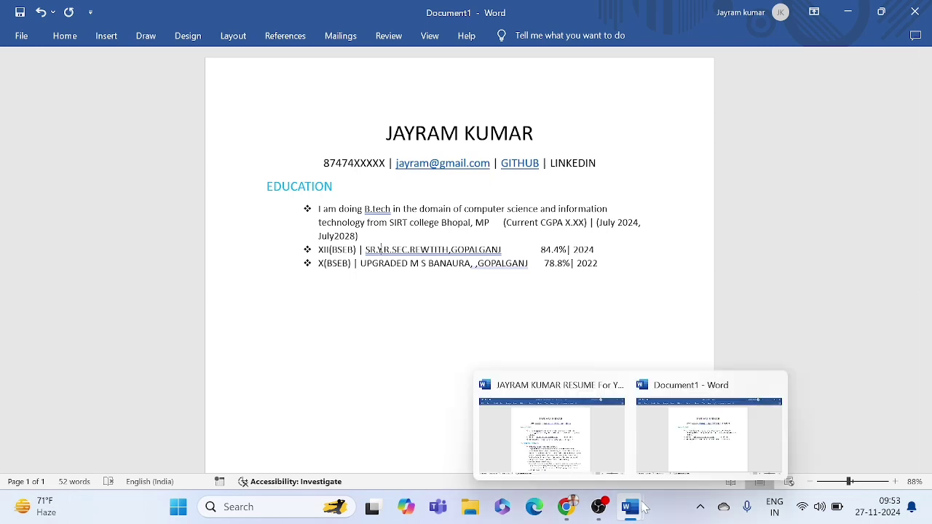
{"action": "left_click", "coordinate": [583, 434]}
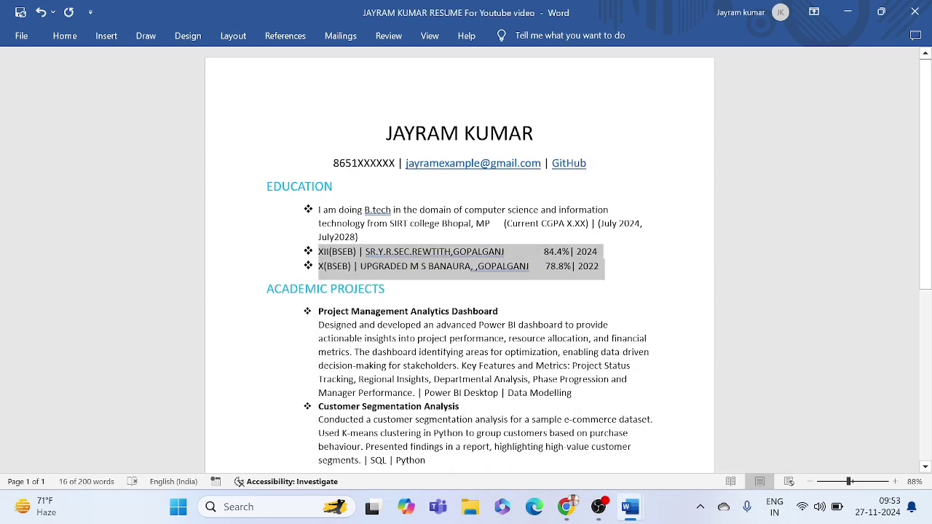
{"action": "left_click", "coordinate": [383, 325]}
{"action": "scroll", "coordinate": [383, 324], "scroll_direction": "down", "scroll_amount": 1}
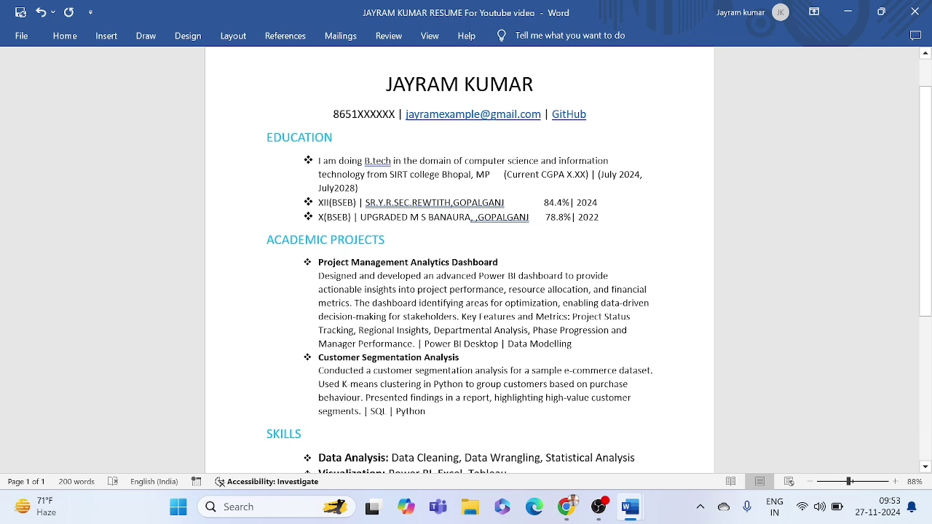
{"action": "triple_click", "coordinate": [267, 239]}
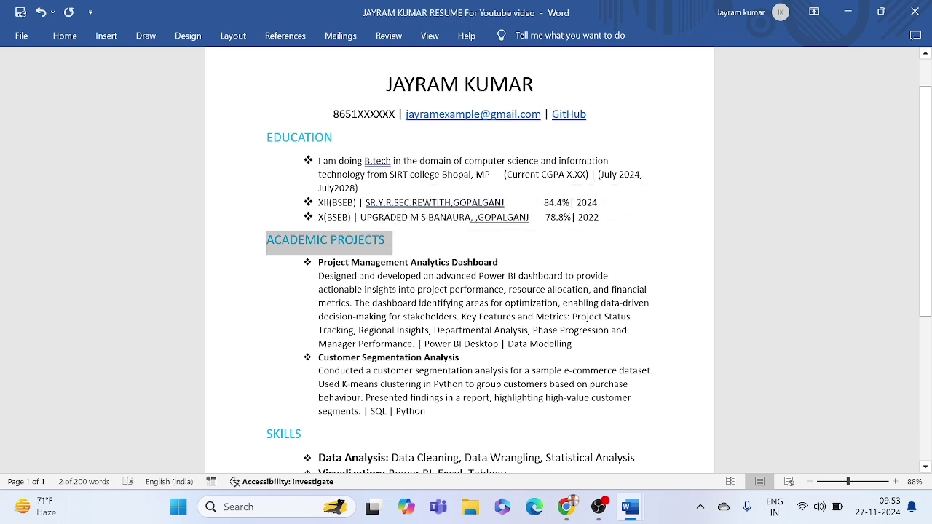
{"action": "left_click_drag", "start_coordinate": [290, 138], "coordinate": [314, 139]}
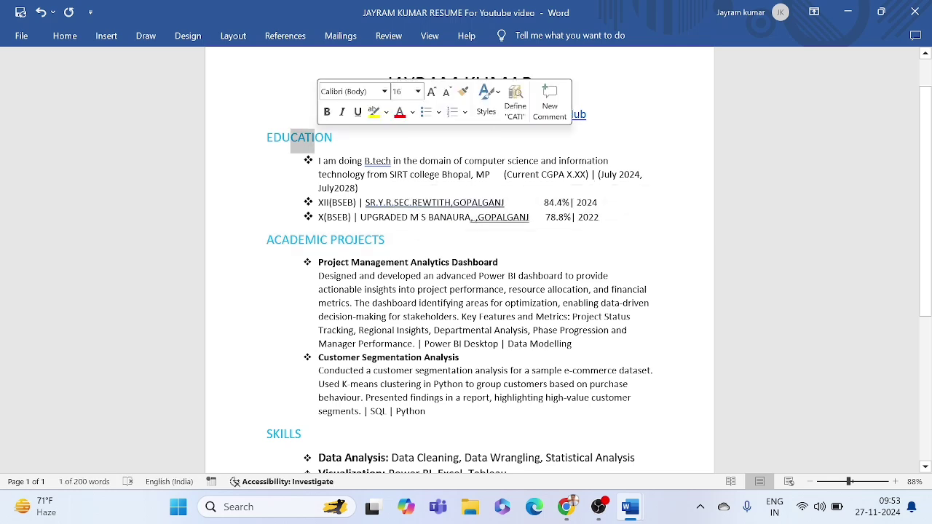
{"action": "left_click", "coordinate": [314, 138]}
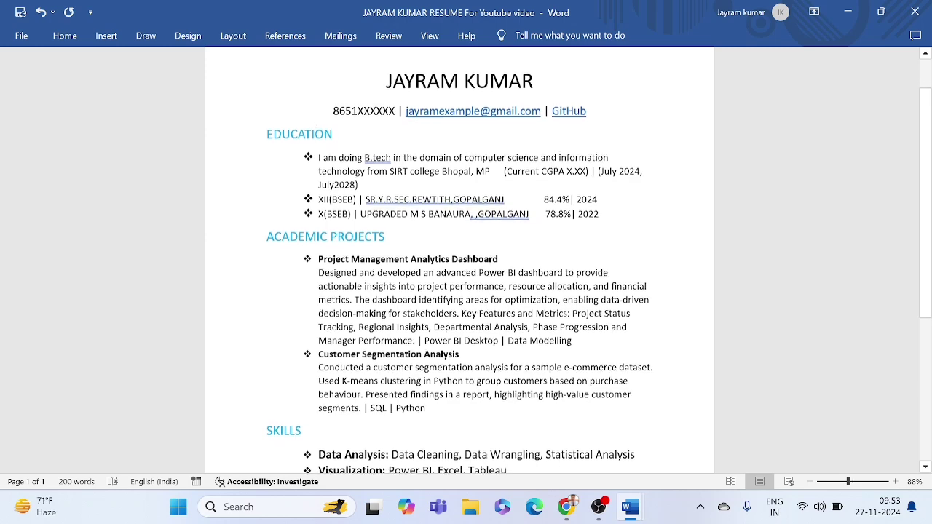
{"action": "scroll", "coordinate": [459, 270], "scroll_direction": "down", "scroll_amount": 1}
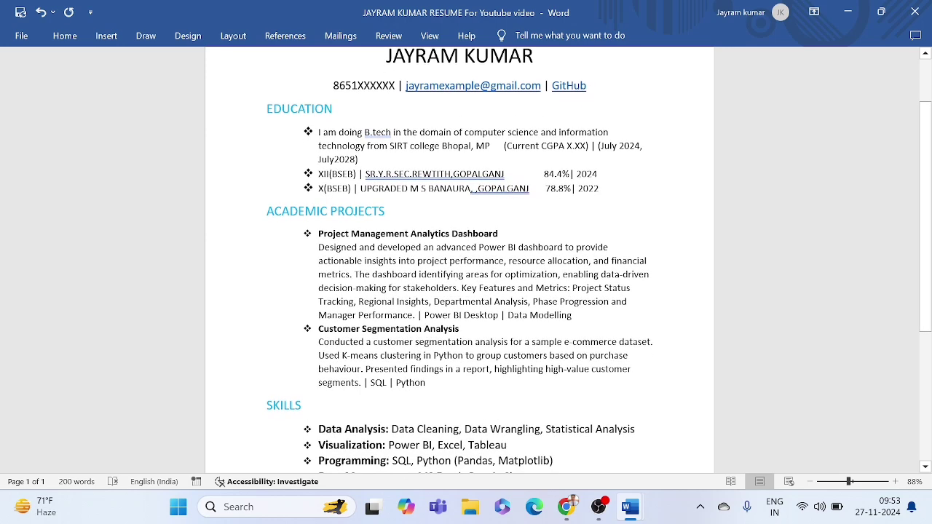
{"action": "left_click", "coordinate": [251, 212]}
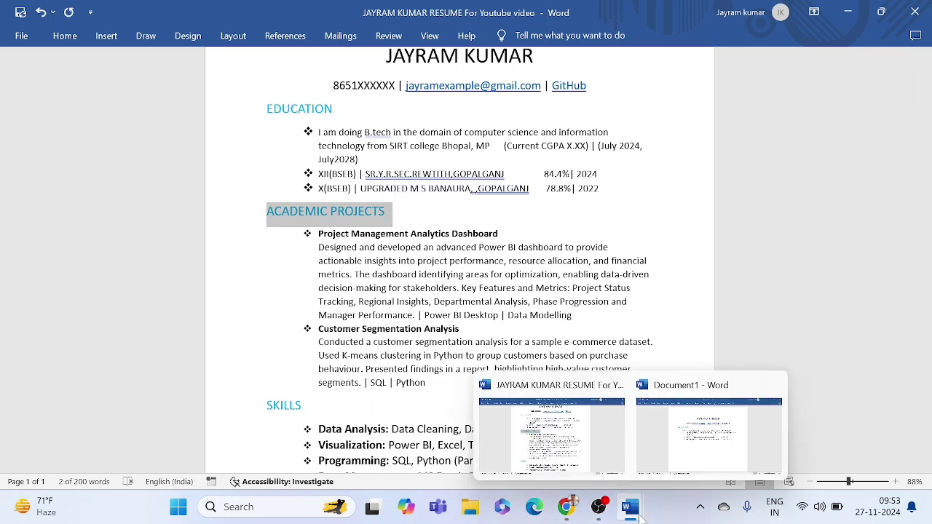
{"action": "left_click", "coordinate": [351, 274]}
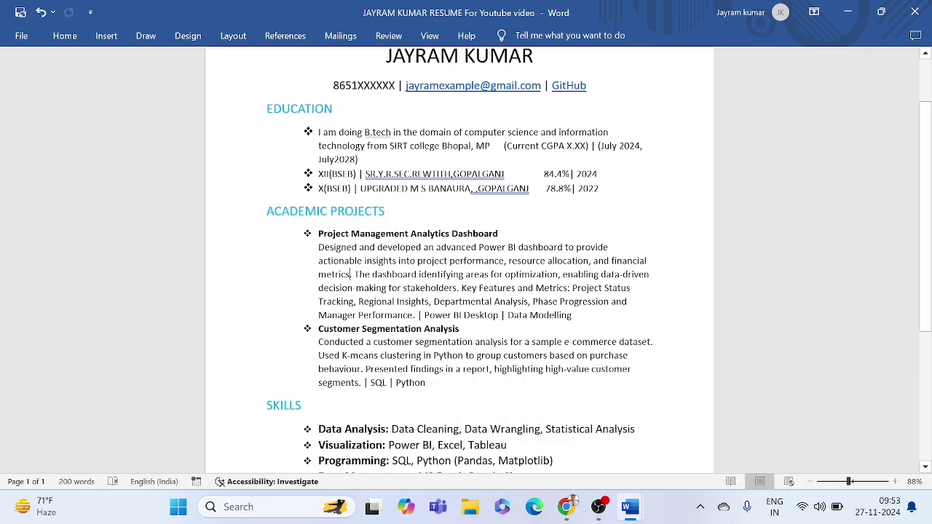
{"action": "left_click_drag", "start_coordinate": [267, 212], "coordinate": [433, 382]}
{"action": "key", "text": "ctrl+c"}
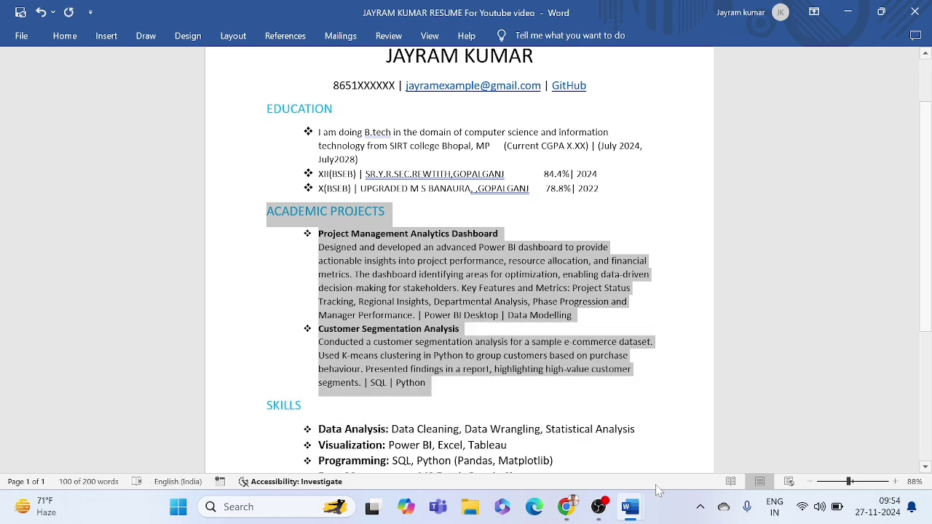
{"action": "mouse_move", "coordinate": [636, 516]}
{"action": "left_click", "coordinate": [707, 440]}
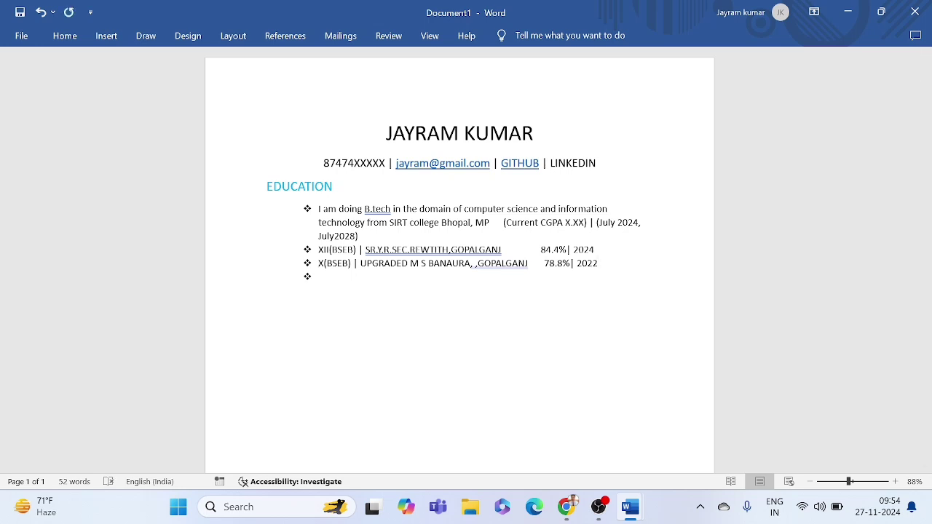
{"action": "key", "text": "BackSpace"}
{"action": "key", "text": "ctrl+v"}
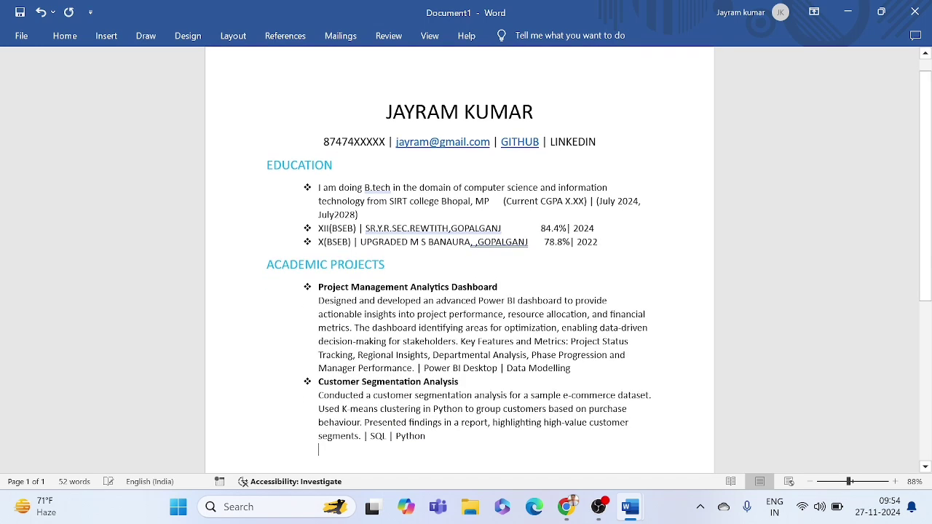
{"action": "scroll", "coordinate": [459, 277], "scroll_direction": "down", "scroll_amount": 1}
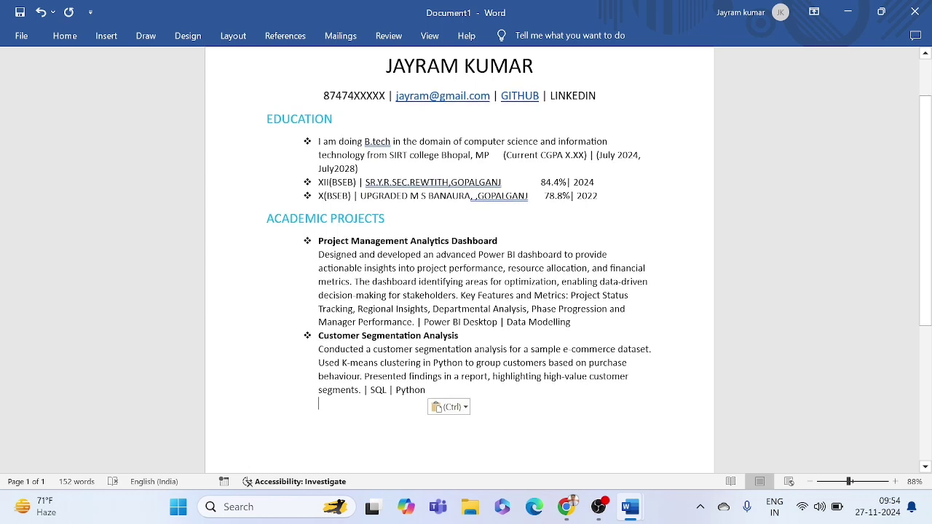
{"action": "key", "text": "BackSpace"}
{"action": "key", "text": "BackSpace"}
{"action": "left_click_drag", "start_coordinate": [318, 241], "coordinate": [499, 243]}
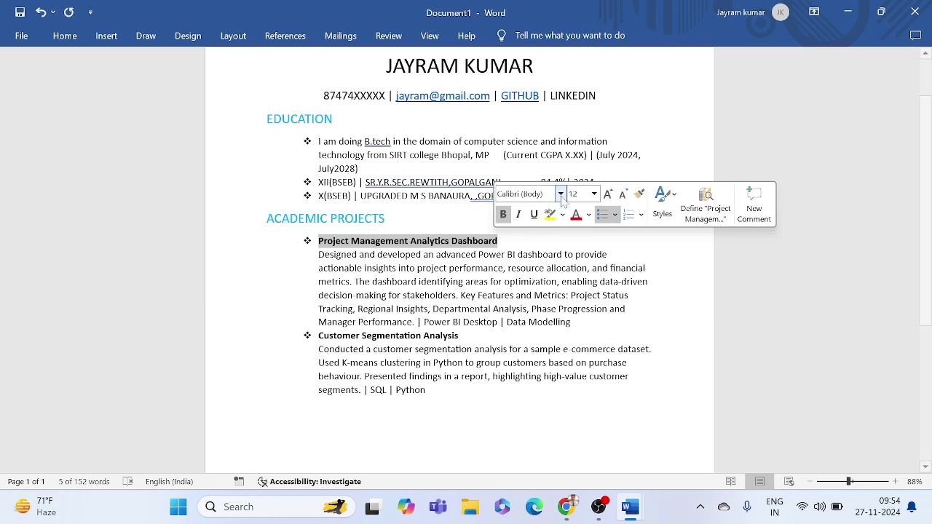
{"action": "left_click", "coordinate": [409, 244]}
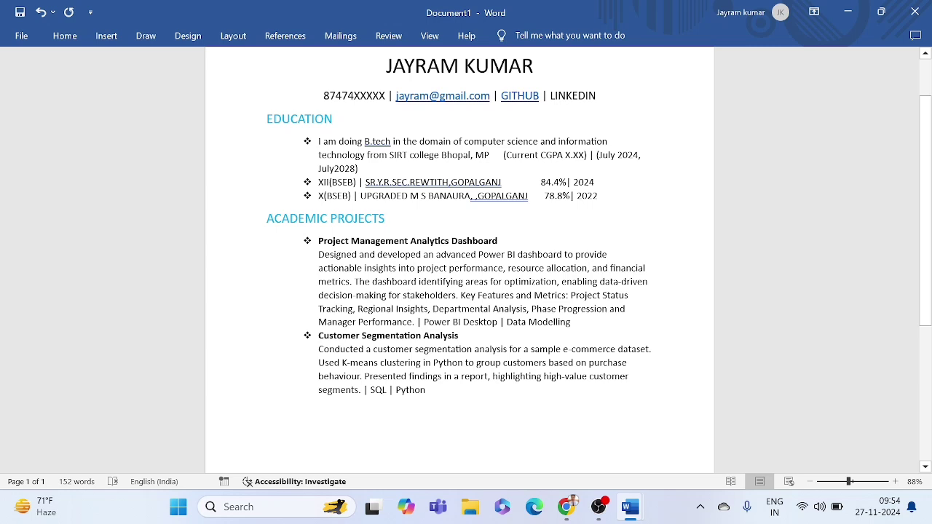
{"action": "left_click_drag", "start_coordinate": [386, 220], "coordinate": [267, 218]}
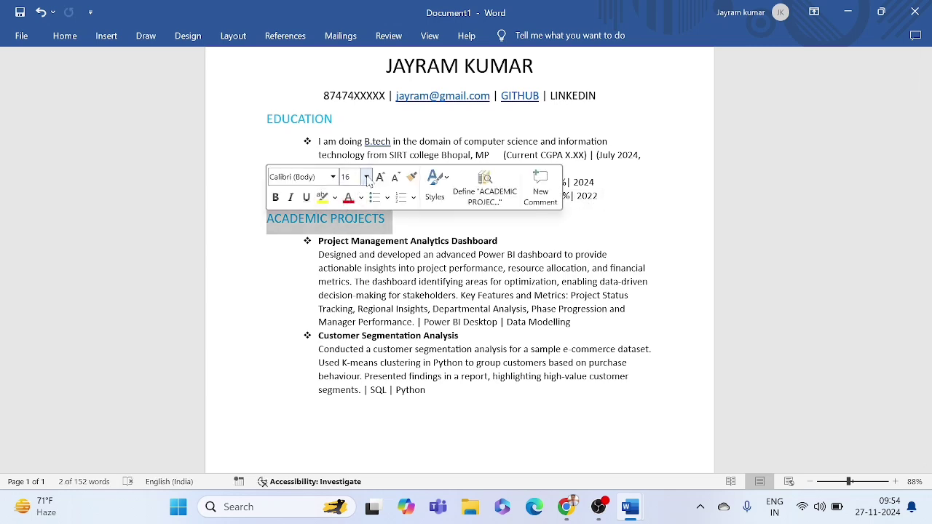
{"action": "left_click", "coordinate": [430, 391]}
{"action": "scroll", "coordinate": [458, 291], "scroll_direction": "down", "scroll_amount": 1}
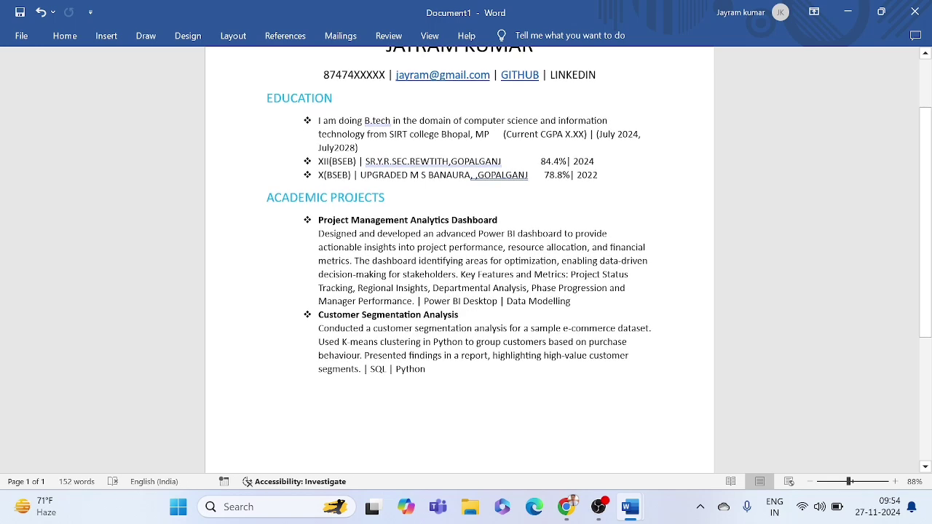
{"action": "left_click_drag", "start_coordinate": [319, 247], "coordinate": [458, 275]}
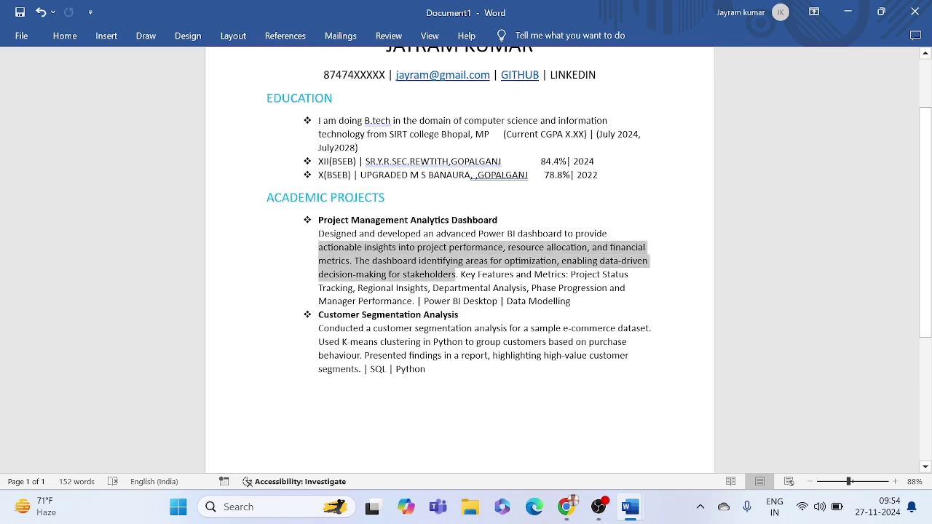
{"action": "left_click", "coordinate": [449, 276]}
{"action": "scroll", "coordinate": [449, 277], "scroll_direction": "down", "scroll_amount": 3}
{"action": "scroll", "coordinate": [450, 277], "scroll_direction": "up", "scroll_amount": 2}
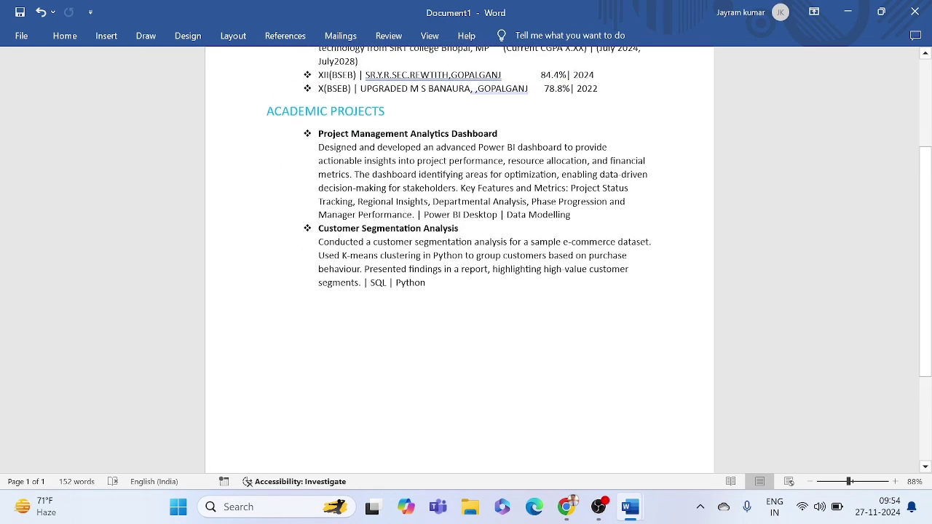
{"action": "scroll", "coordinate": [458, 227], "scroll_direction": "up", "scroll_amount": 1}
{"action": "mouse_move", "coordinate": [567, 506]}
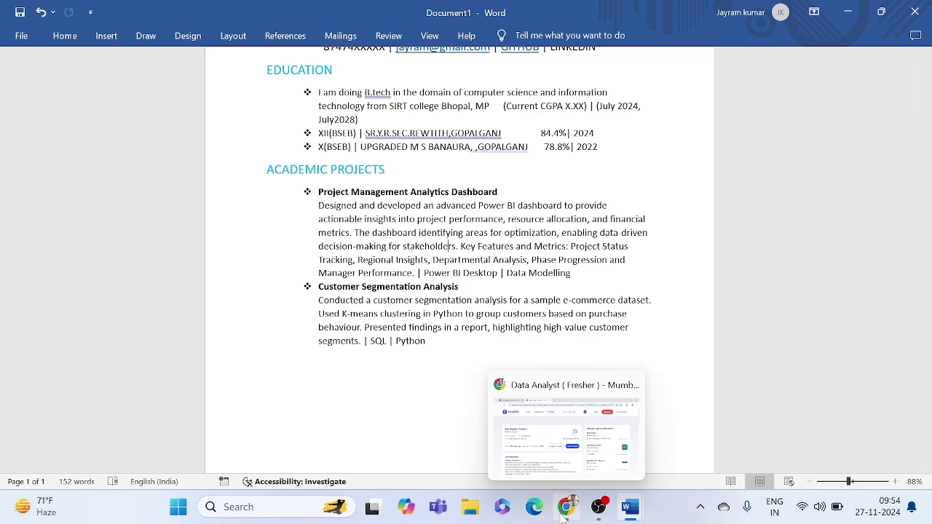
Step: Scroll through the Onpoint Insights Data Analyst (Fresher) listing's skills and responsibilities on Naukri
{"action": "left_click", "coordinate": [580, 403]}
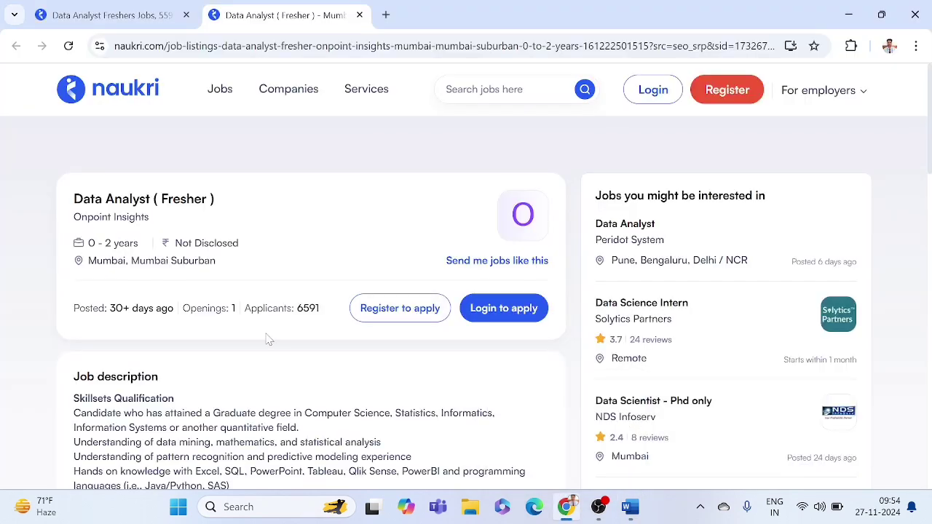
{"action": "scroll", "coordinate": [266, 340], "scroll_direction": "up", "scroll_amount": 1}
{"action": "scroll", "coordinate": [266, 340], "scroll_direction": "down", "scroll_amount": 1}
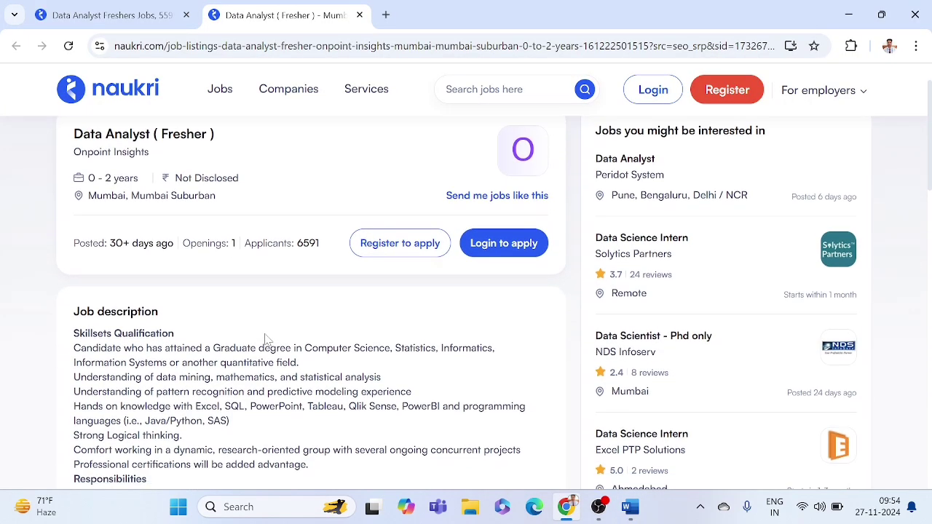
{"action": "left_click_drag", "start_coordinate": [110, 239], "coordinate": [155, 238]}
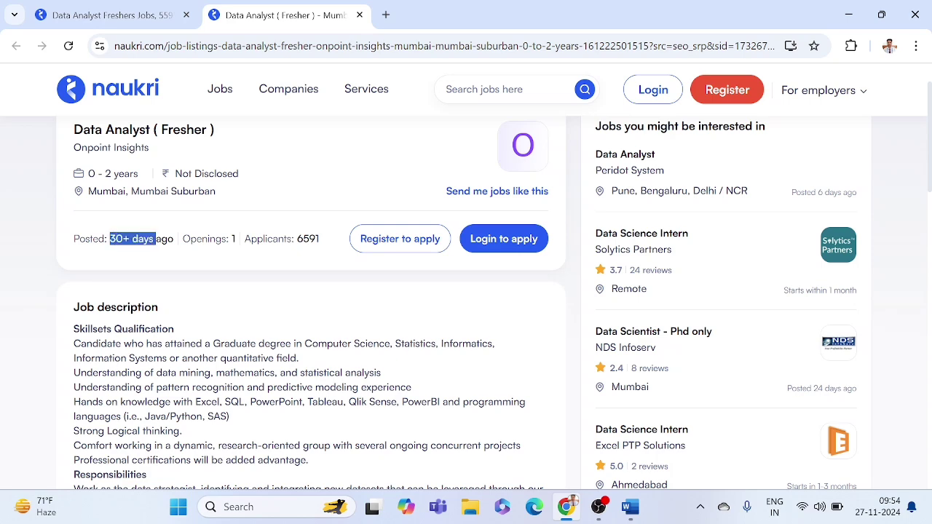
{"action": "left_click", "coordinate": [155, 239]}
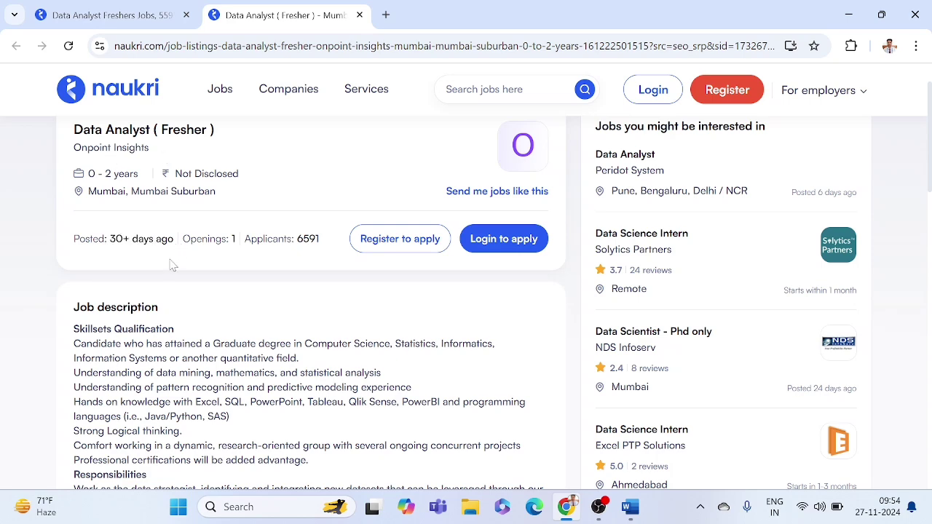
{"action": "scroll", "coordinate": [212, 273], "scroll_direction": "down", "scroll_amount": 3}
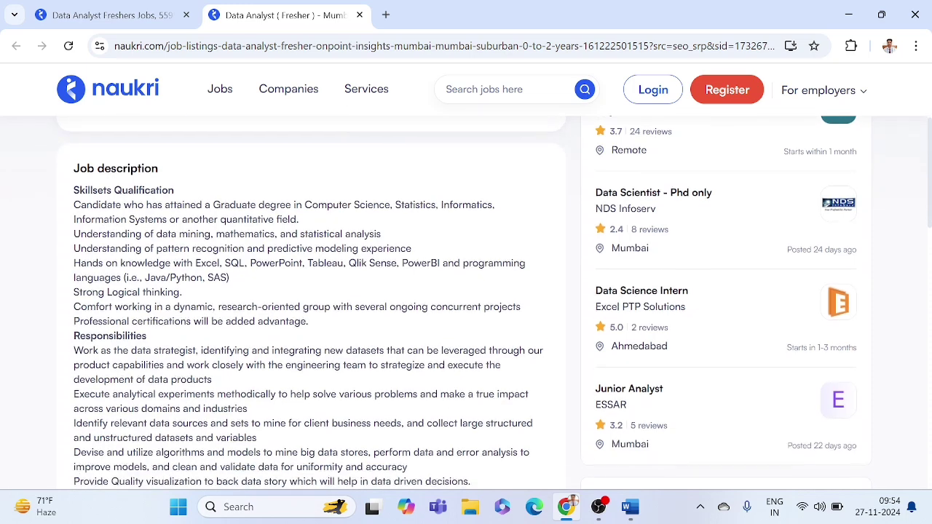
{"action": "right_click", "coordinate": [207, 276]}
{"action": "left_click", "coordinate": [102, 187]}
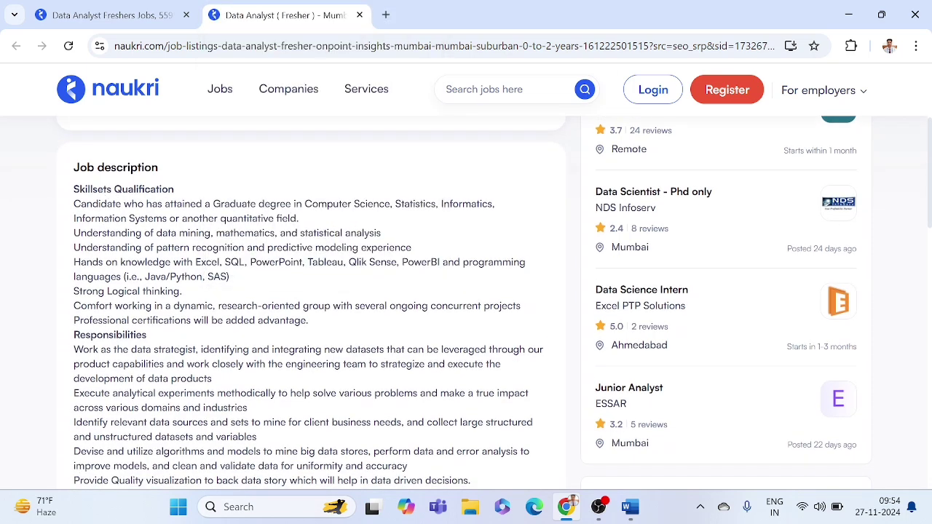
{"action": "scroll", "coordinate": [101, 184], "scroll_direction": "down", "scroll_amount": 1}
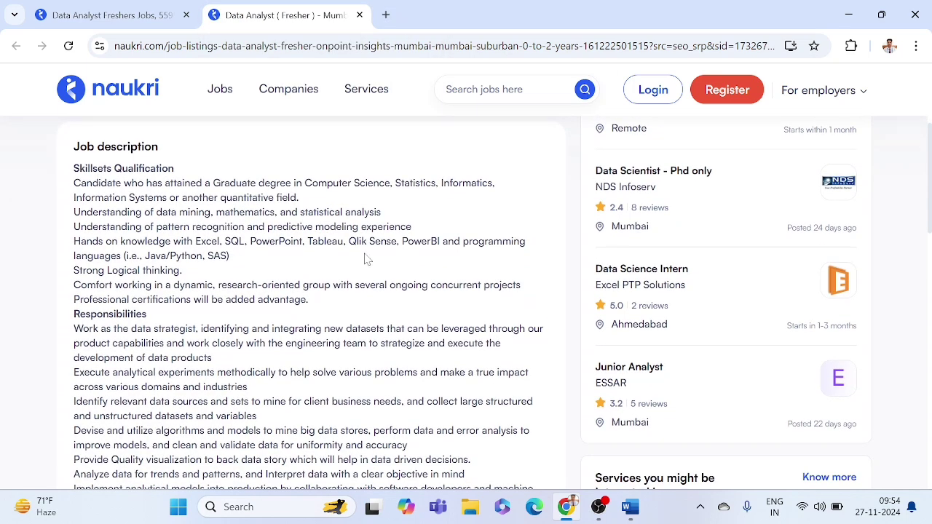
Step: Switch back to Document1 and check the pasted ACADEMIC PROJECTS heading
{"action": "mouse_move", "coordinate": [644, 511]}
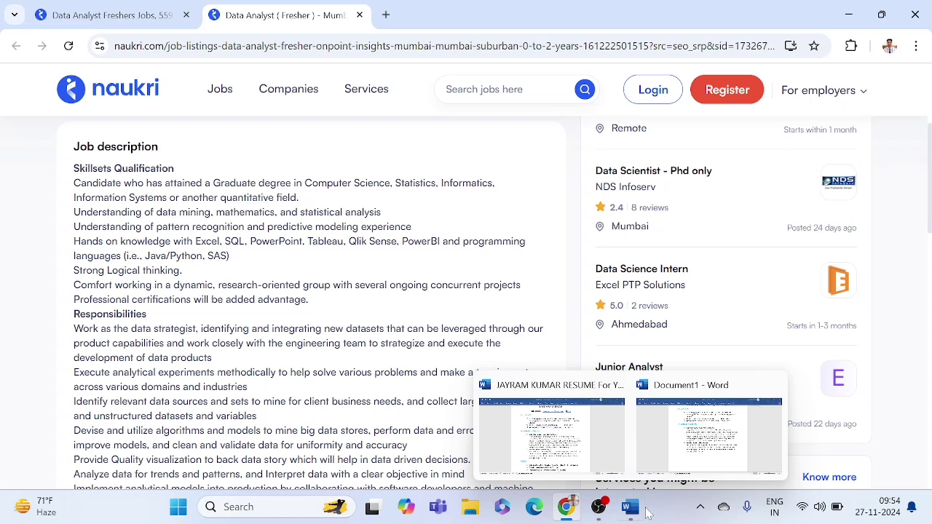
{"action": "left_click", "coordinate": [660, 444]}
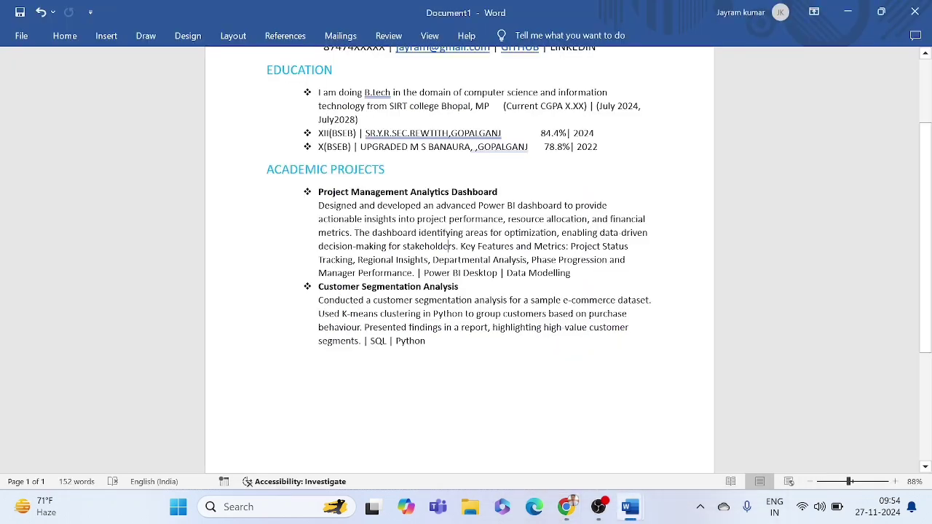
{"action": "left_click_drag", "start_coordinate": [266, 171], "coordinate": [396, 175]}
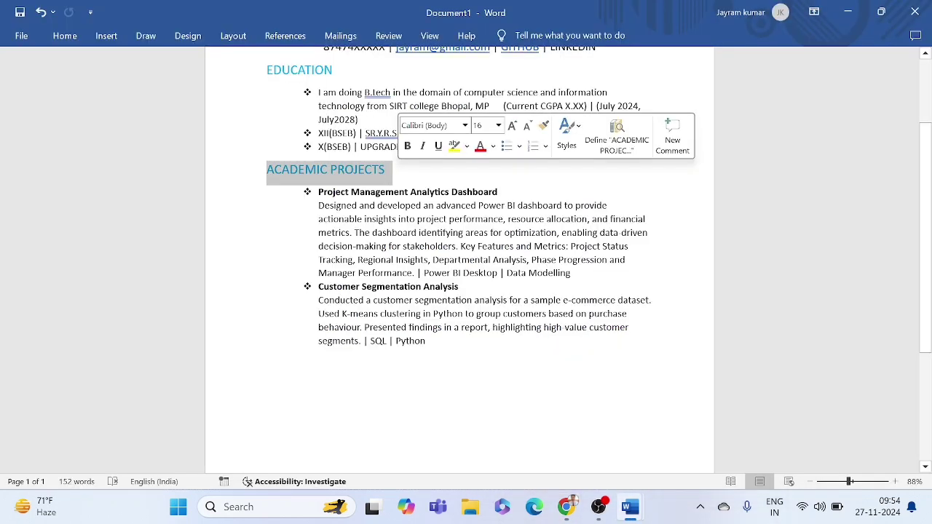
{"action": "left_click", "coordinate": [399, 219]}
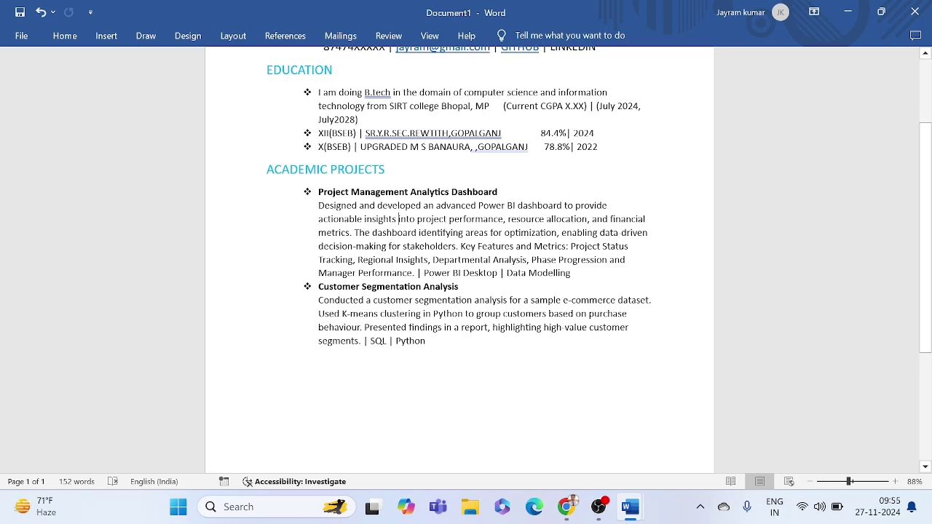
Step: Return to the Naukri Data Analyst (Fresher) listing and review the accepted fields of study
{"action": "left_click", "coordinate": [567, 507]}
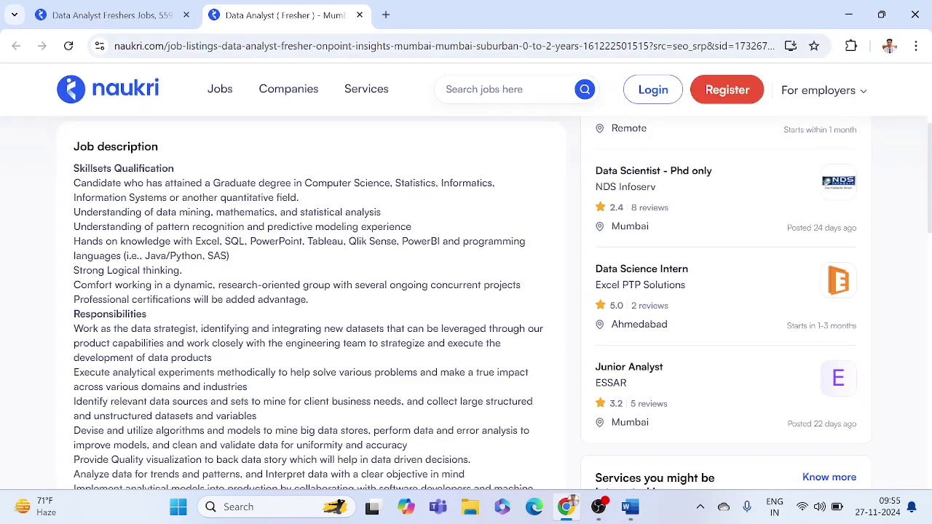
{"action": "scroll", "coordinate": [466, 303], "scroll_direction": "down", "scroll_amount": 1}
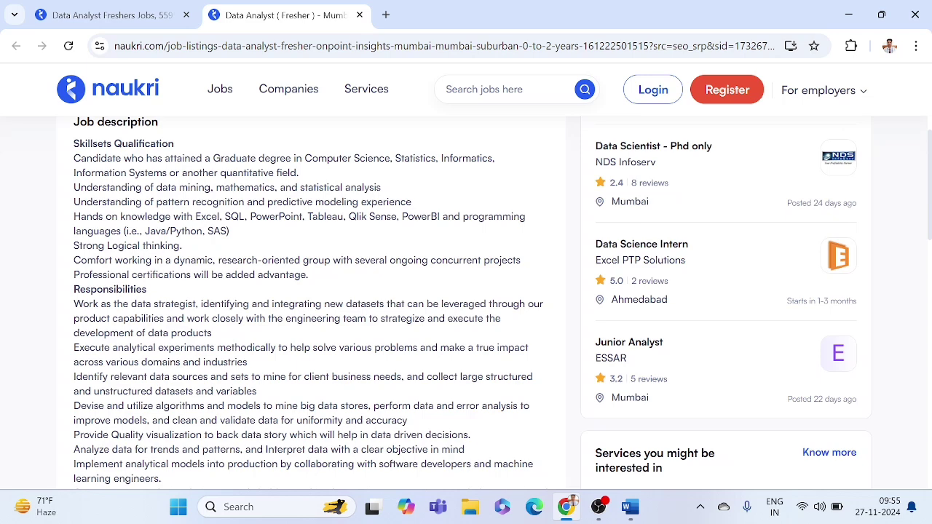
{"action": "scroll", "coordinate": [466, 303], "scroll_direction": "up", "scroll_amount": 1}
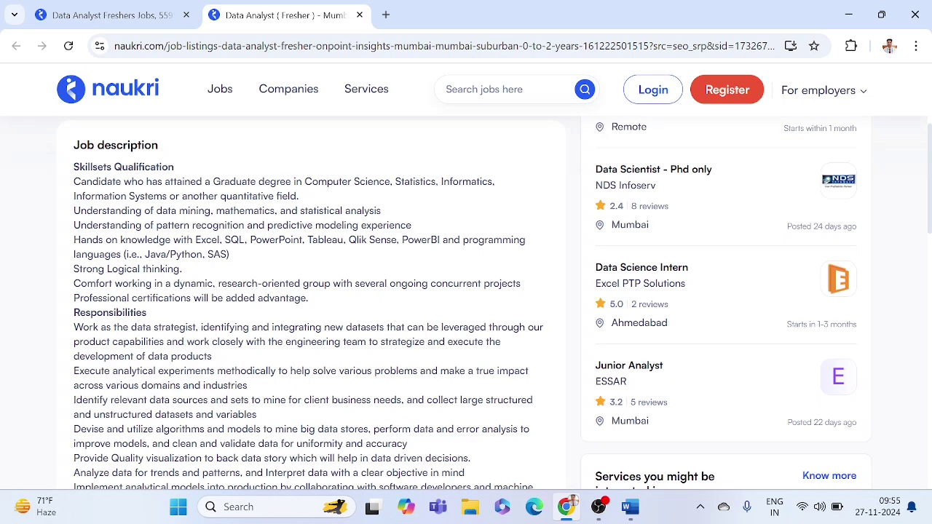
{"action": "scroll", "coordinate": [466, 302], "scroll_direction": "down", "scroll_amount": 1}
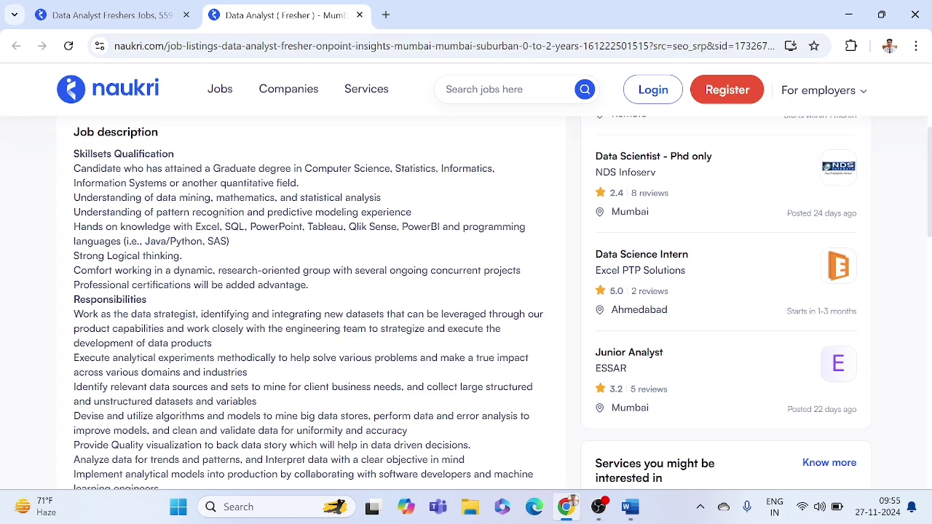
{"action": "left_click_drag", "start_coordinate": [440, 168], "coordinate": [306, 188]}
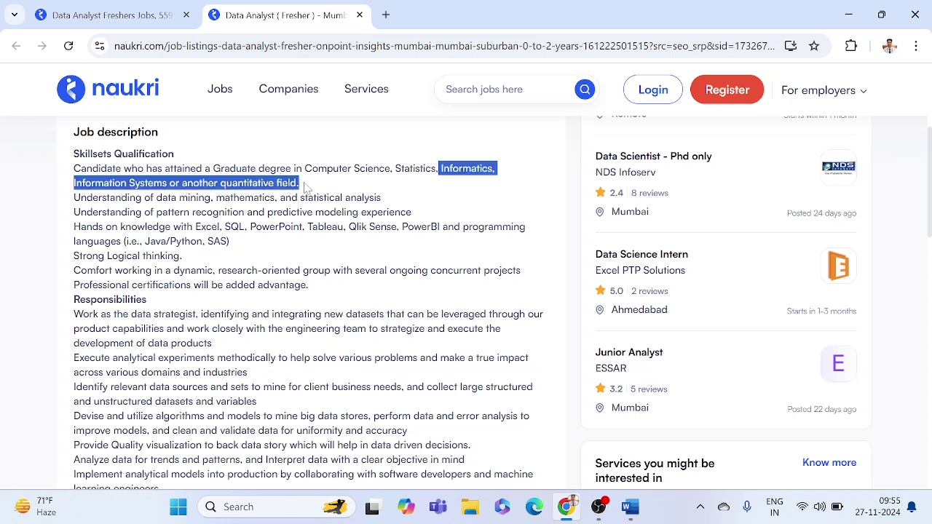
{"action": "left_click", "coordinate": [306, 188]}
Step: Read the data mining requirement line, highlighting it and the word mathematics
{"action": "scroll", "coordinate": [292, 218], "scroll_direction": "down", "scroll_amount": 1}
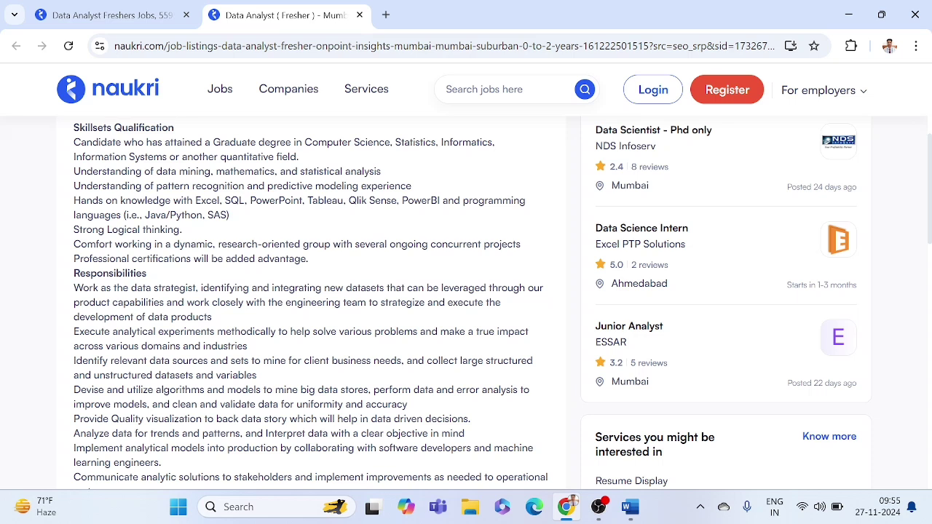
{"action": "left_click_drag", "start_coordinate": [86, 171], "coordinate": [363, 171]}
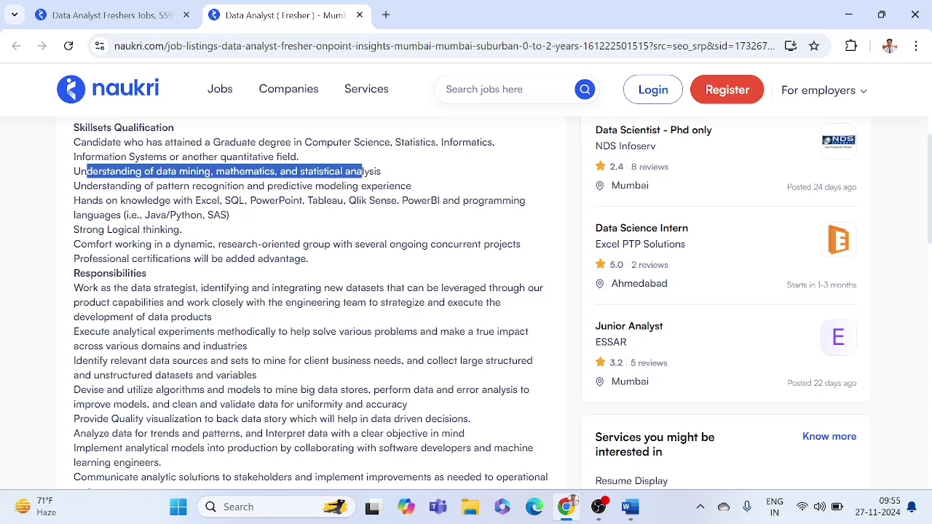
{"action": "left_click", "coordinate": [361, 172]}
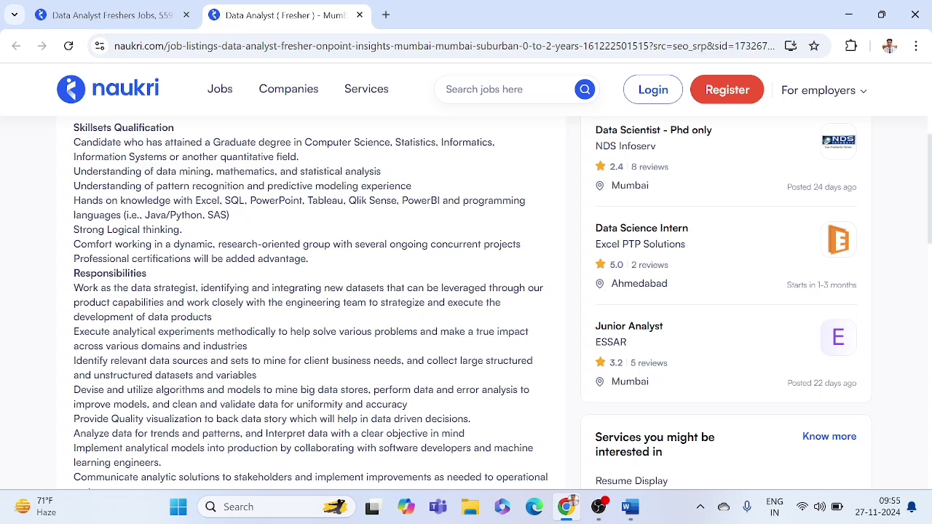
{"action": "left_click_drag", "start_coordinate": [216, 172], "coordinate": [275, 171]}
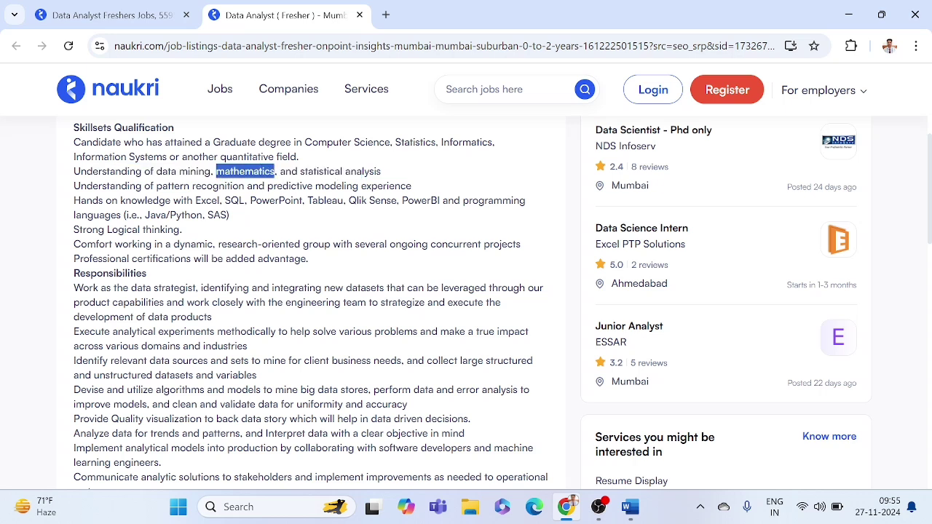
{"action": "left_click", "coordinate": [276, 172]}
{"action": "double_click", "coordinate": [246, 172]}
{"action": "triple_click", "coordinate": [363, 172]}
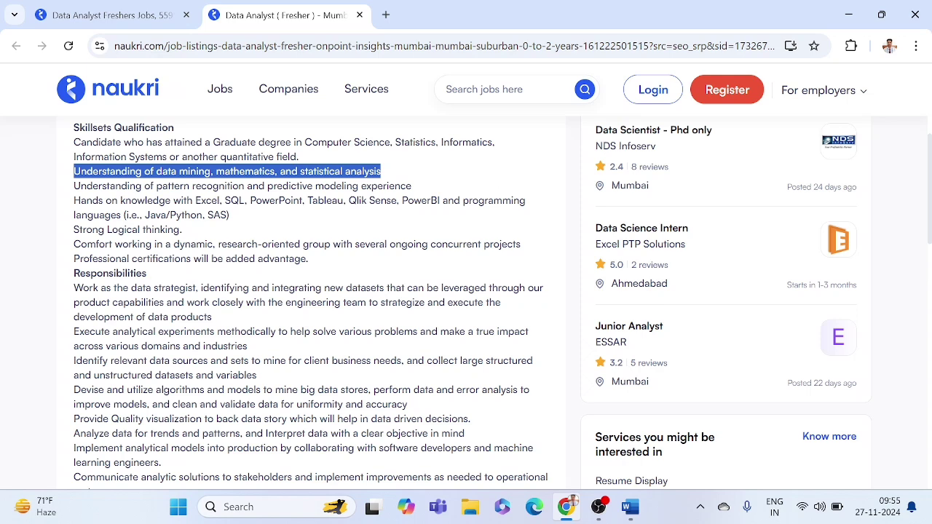
{"action": "left_click", "coordinate": [362, 172]}
Step: Read further into the responsibilities, highlighting the words statistical analysis
{"action": "scroll", "coordinate": [324, 177], "scroll_direction": "down", "scroll_amount": 1}
{"action": "scroll", "coordinate": [324, 177], "scroll_direction": "up", "scroll_amount": 1}
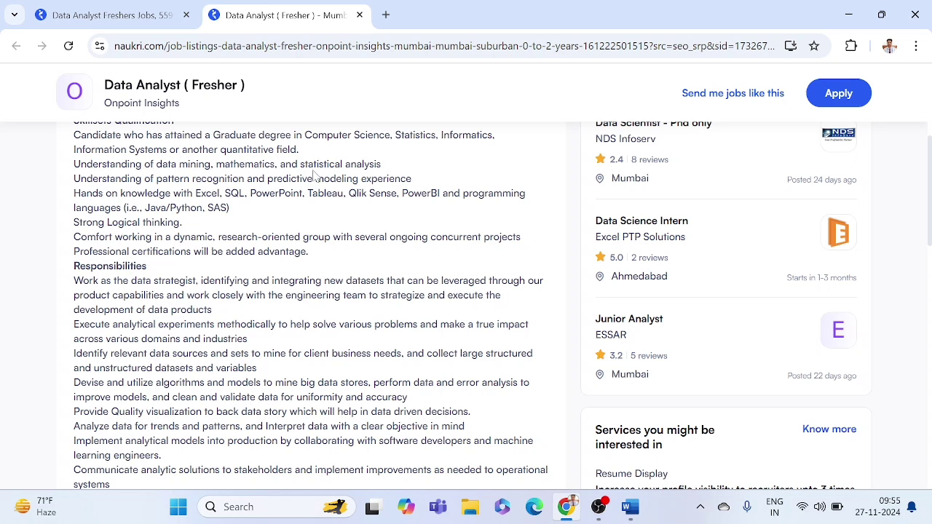
{"action": "scroll", "coordinate": [467, 306], "scroll_direction": "down", "scroll_amount": 1}
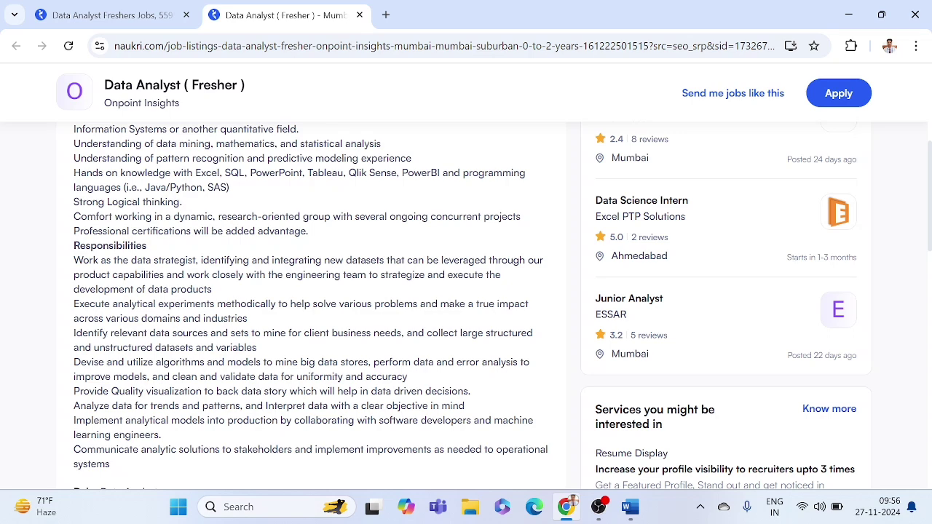
{"action": "left_click_drag", "start_coordinate": [300, 144], "coordinate": [381, 143]}
{"action": "left_click", "coordinate": [381, 145]}
{"action": "scroll", "coordinate": [177, 157], "scroll_direction": "down", "scroll_amount": 1}
{"action": "scroll", "coordinate": [470, 306], "scroll_direction": "up", "scroll_amount": 1}
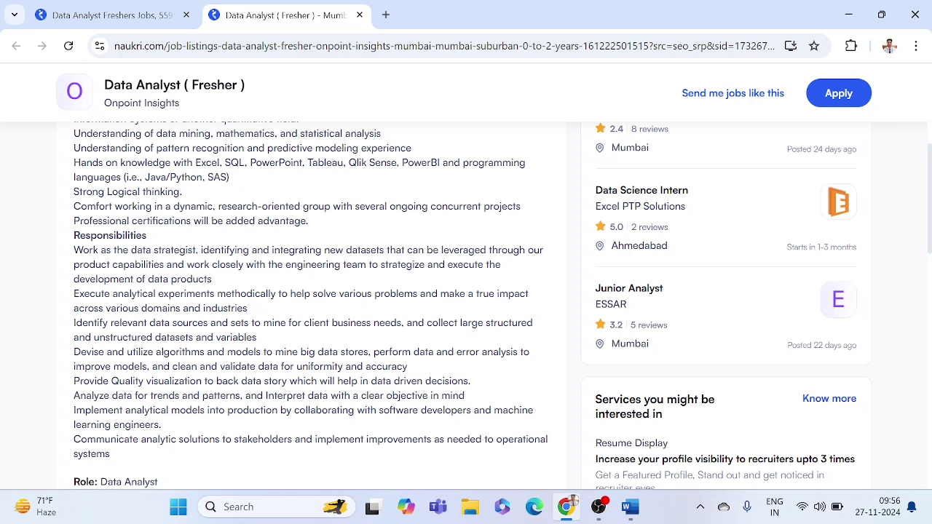
Step: Highlight the listing's required tools Excel, SQL, PowerPoint, Tableau and PowerBI in turn
{"action": "left_click_drag", "start_coordinate": [195, 162], "coordinate": [219, 163]}
{"action": "left_click", "coordinate": [219, 163]}
{"action": "double_click", "coordinate": [207, 162]}
{"action": "double_click", "coordinate": [235, 162]}
{"action": "double_click", "coordinate": [276, 162]}
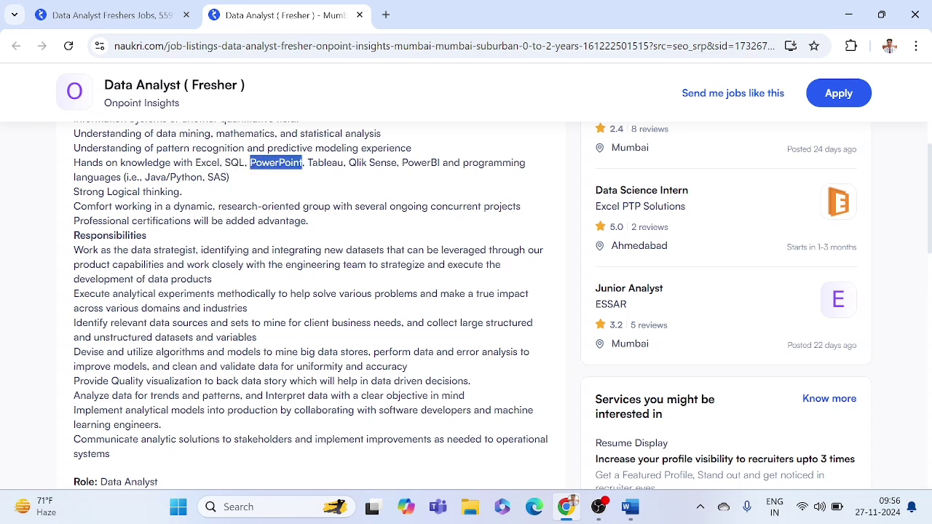
{"action": "double_click", "coordinate": [325, 162]}
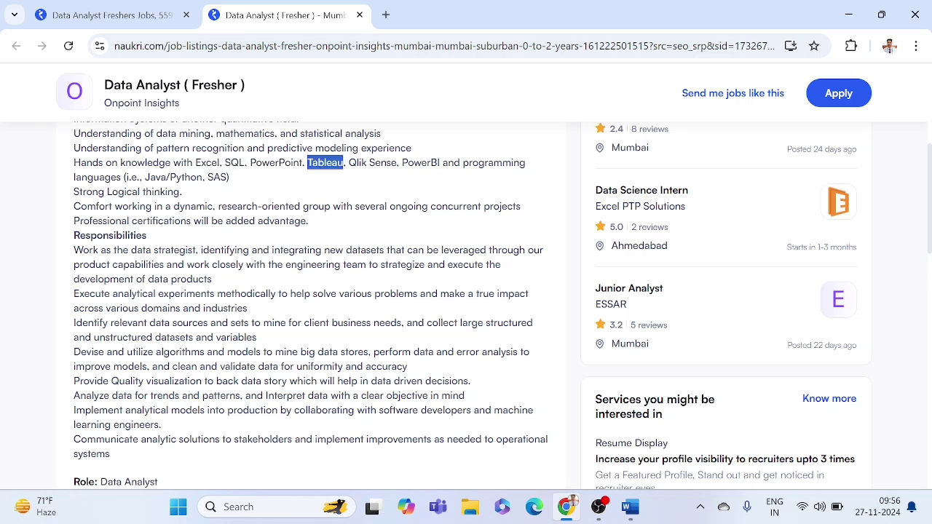
{"action": "double_click", "coordinate": [421, 162]}
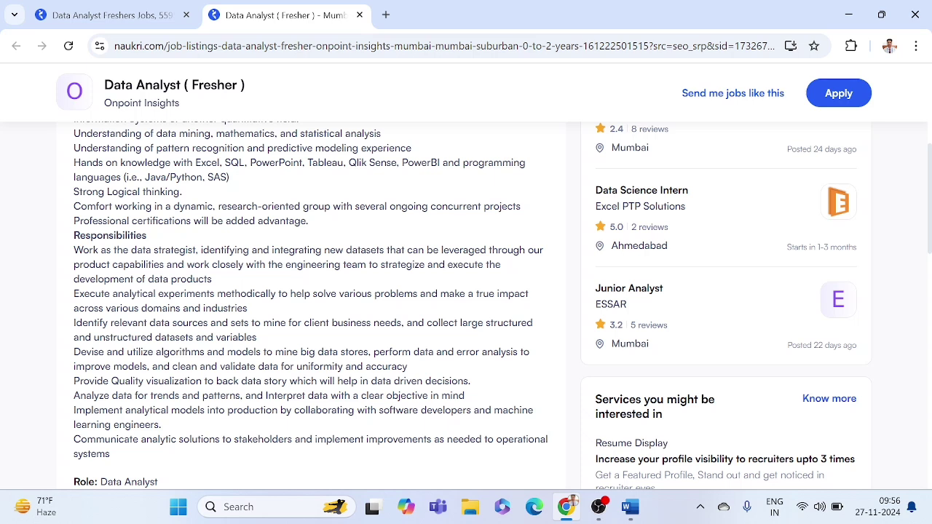
{"action": "double_click", "coordinate": [276, 162]}
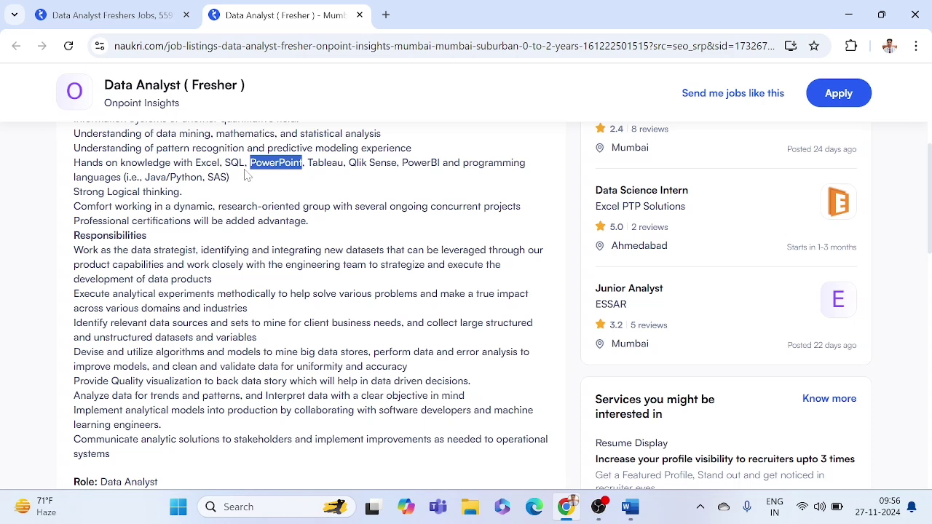
{"action": "left_click", "coordinate": [245, 175]}
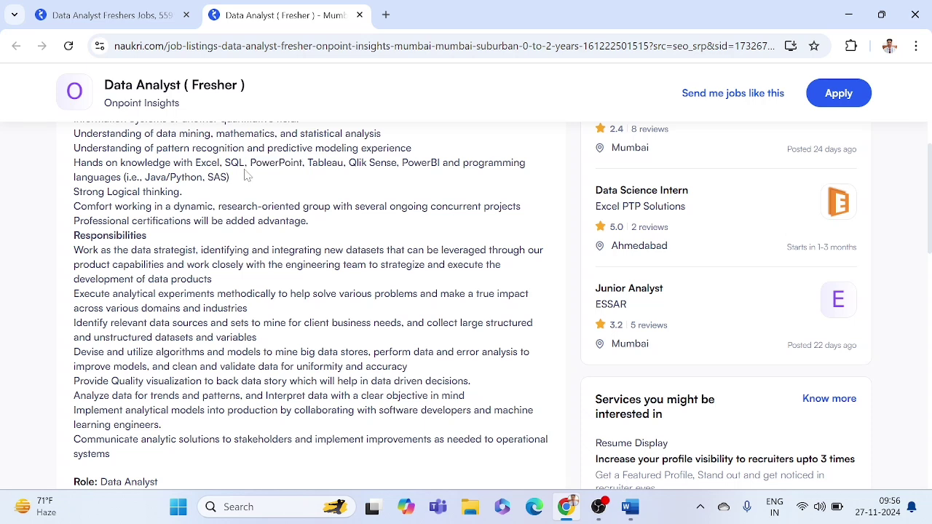
Step: Re-check Excel and SQL, then the programming languages and logical thinking requirements
{"action": "double_click", "coordinate": [208, 163]}
{"action": "left_click", "coordinate": [316, 250]}
{"action": "double_click", "coordinate": [235, 162]}
{"action": "left_click", "coordinate": [415, 177]}
{"action": "left_click_drag", "start_coordinate": [427, 163], "coordinate": [214, 193]}
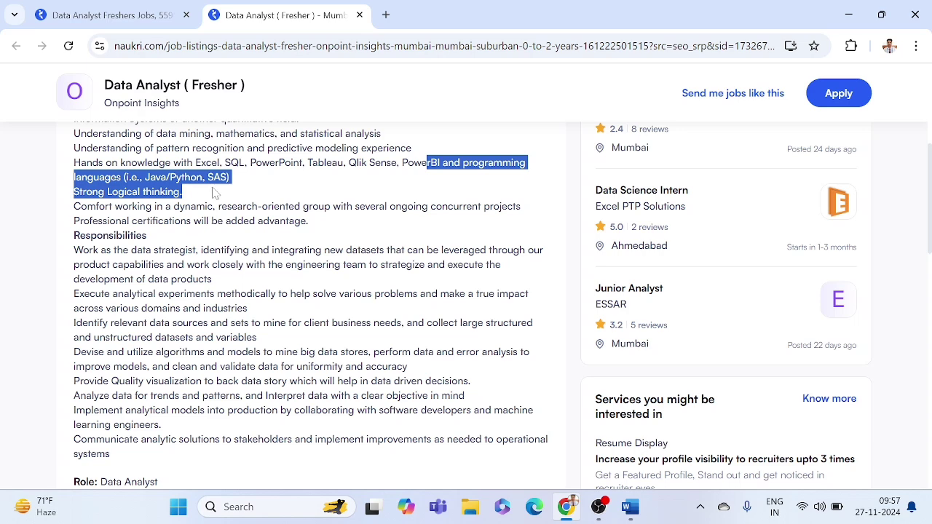
{"action": "left_click", "coordinate": [214, 193]}
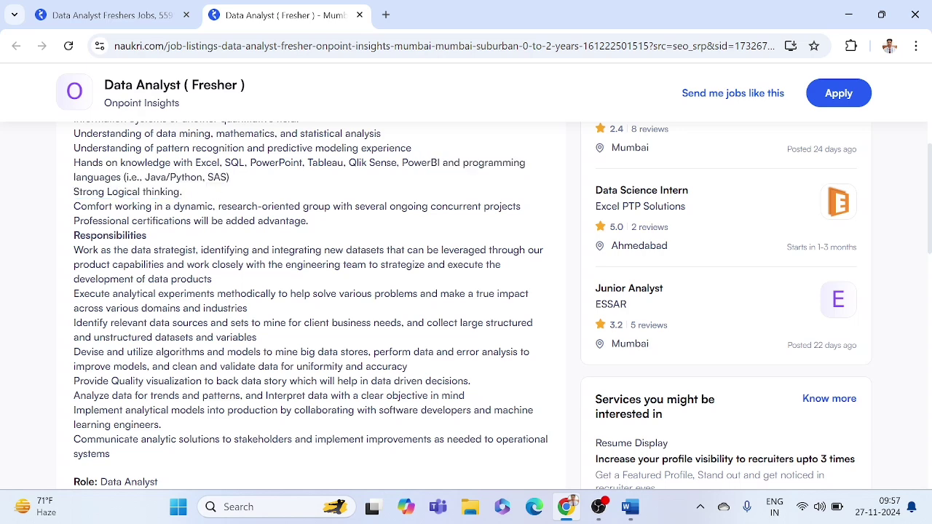
Step: Scroll down the job listing to its Key Skills heading and back up
{"action": "scroll", "coordinate": [215, 198], "scroll_direction": "down", "scroll_amount": 1}
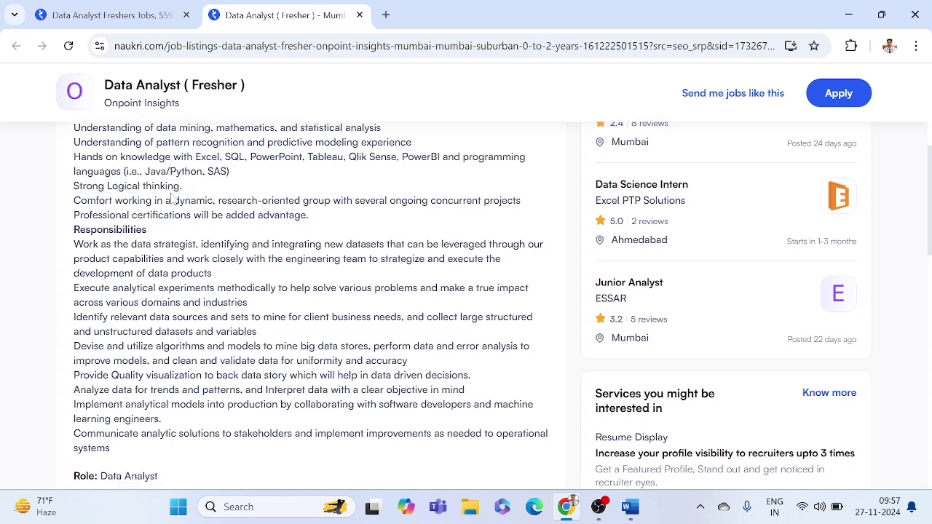
{"action": "scroll", "coordinate": [214, 197], "scroll_direction": "down", "scroll_amount": 1}
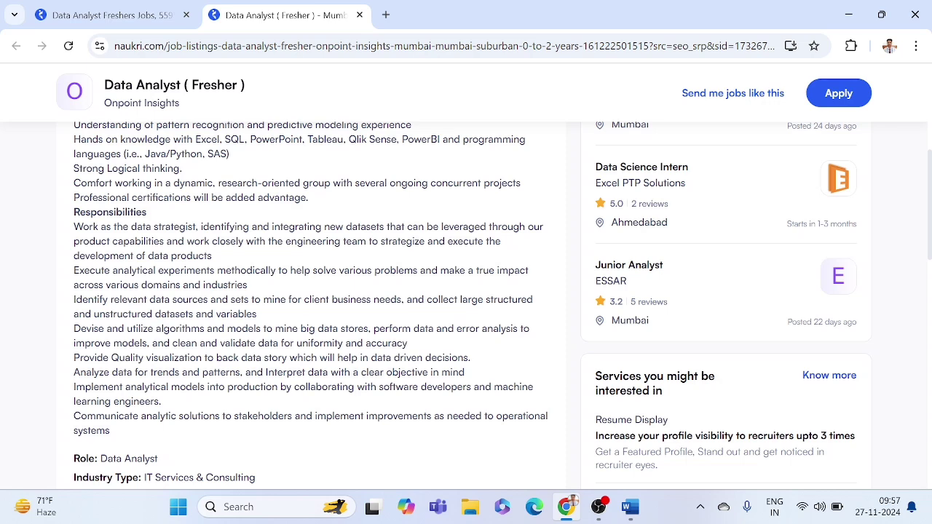
{"action": "scroll", "coordinate": [313, 292], "scroll_direction": "down", "scroll_amount": 1}
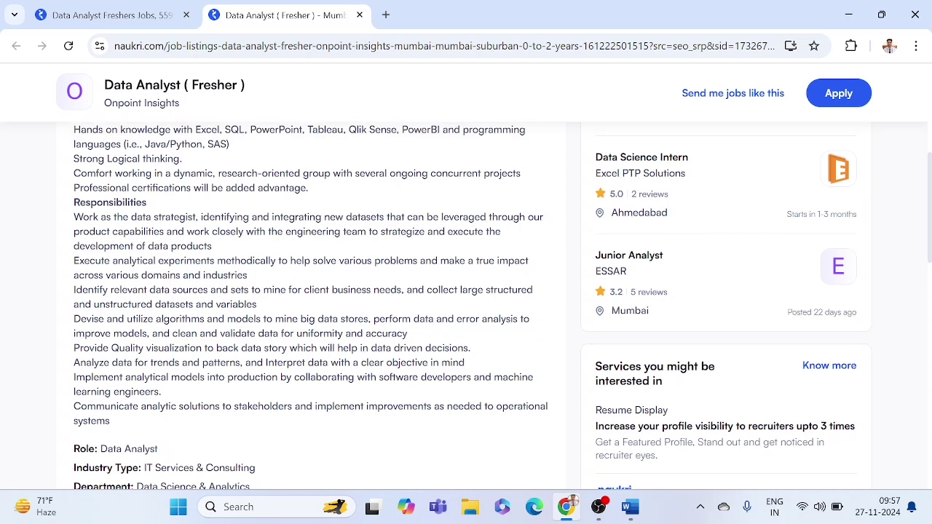
{"action": "scroll", "coordinate": [471, 306], "scroll_direction": "down", "scroll_amount": 1}
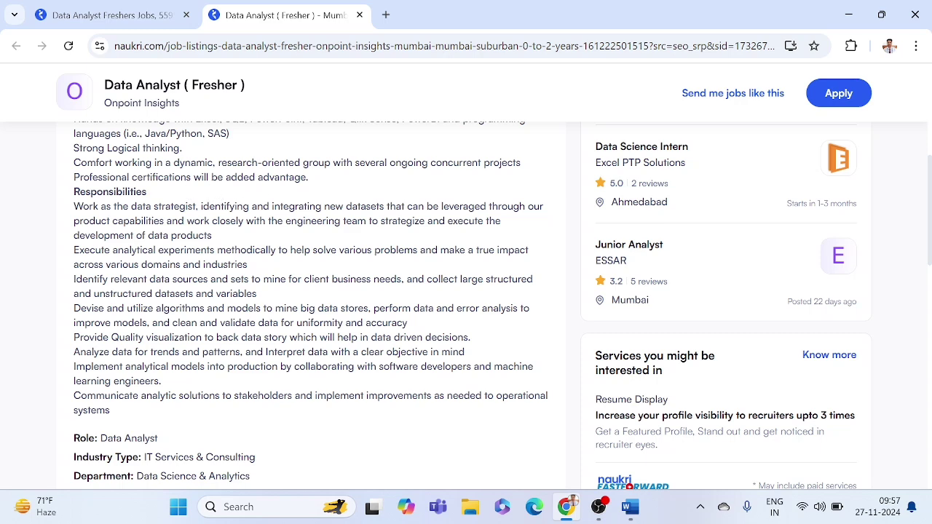
{"action": "scroll", "coordinate": [172, 204], "scroll_direction": "down", "scroll_amount": 2}
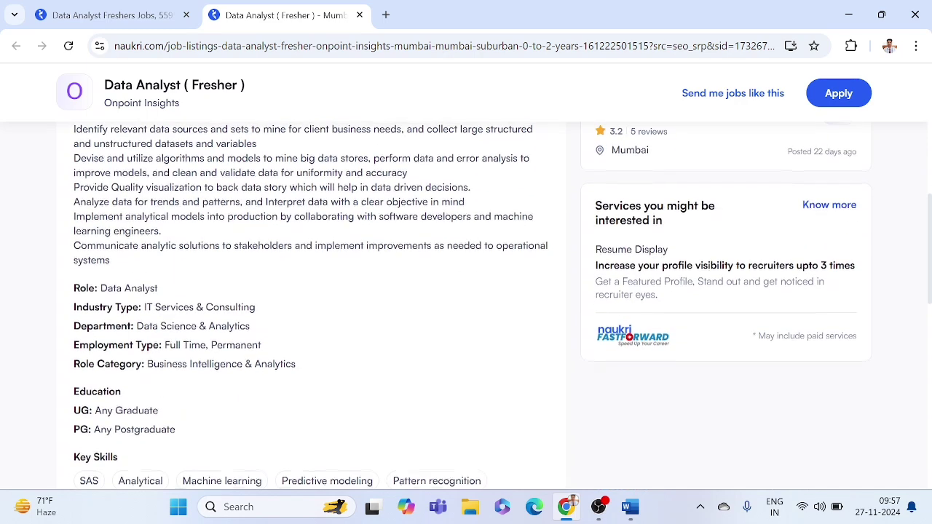
{"action": "scroll", "coordinate": [145, 277], "scroll_direction": "down", "scroll_amount": 1}
{"action": "scroll", "coordinate": [143, 277], "scroll_direction": "down", "scroll_amount": 1}
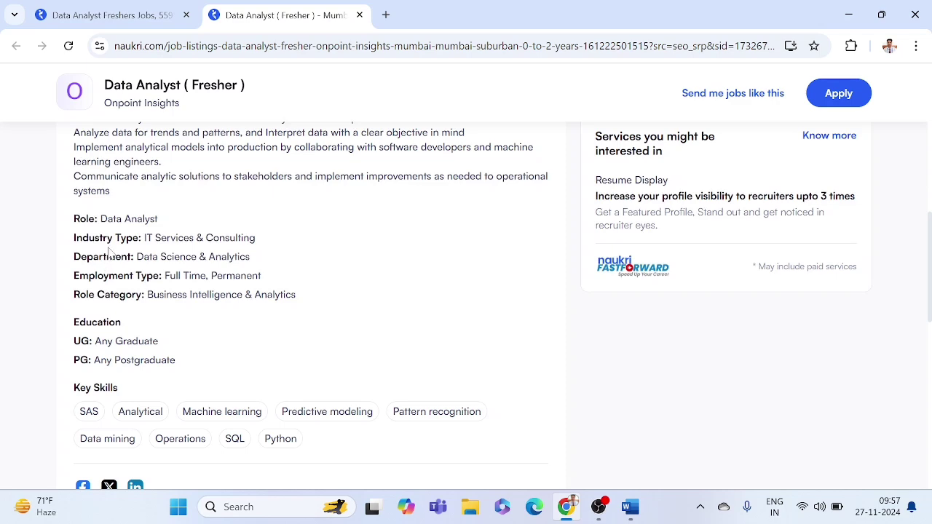
{"action": "scroll", "coordinate": [216, 257], "scroll_direction": "down", "scroll_amount": 1}
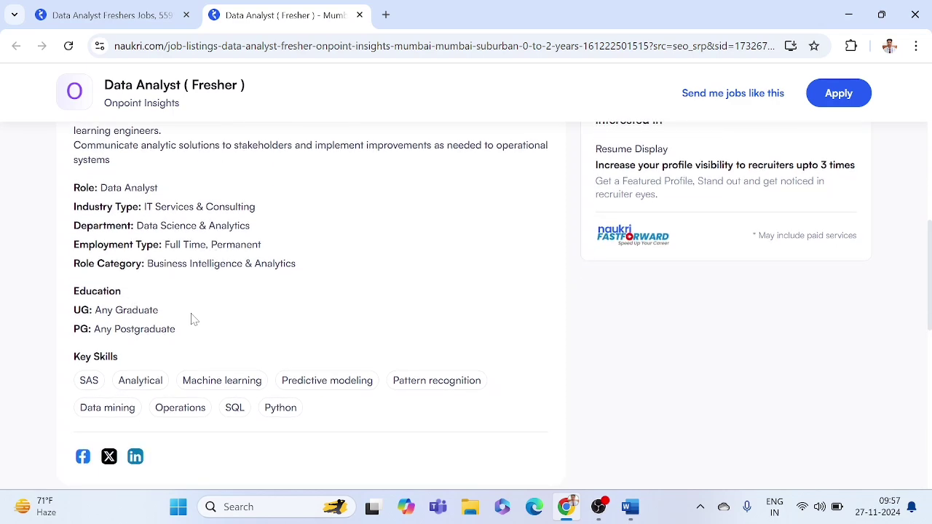
{"action": "scroll", "coordinate": [192, 319], "scroll_direction": "up", "scroll_amount": 1}
{"action": "scroll", "coordinate": [192, 318], "scroll_direction": "down", "scroll_amount": 1}
{"action": "scroll", "coordinate": [139, 427], "scroll_direction": "down", "scroll_amount": 1}
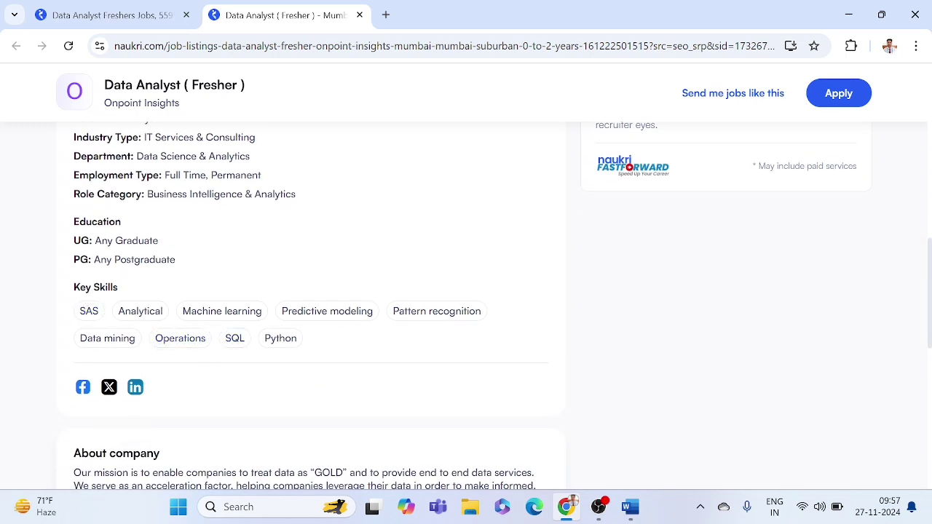
{"action": "left_click_drag", "start_coordinate": [79, 288], "coordinate": [111, 288]}
{"action": "left_click", "coordinate": [112, 289]}
{"action": "scroll", "coordinate": [251, 373], "scroll_direction": "up", "scroll_amount": 1}
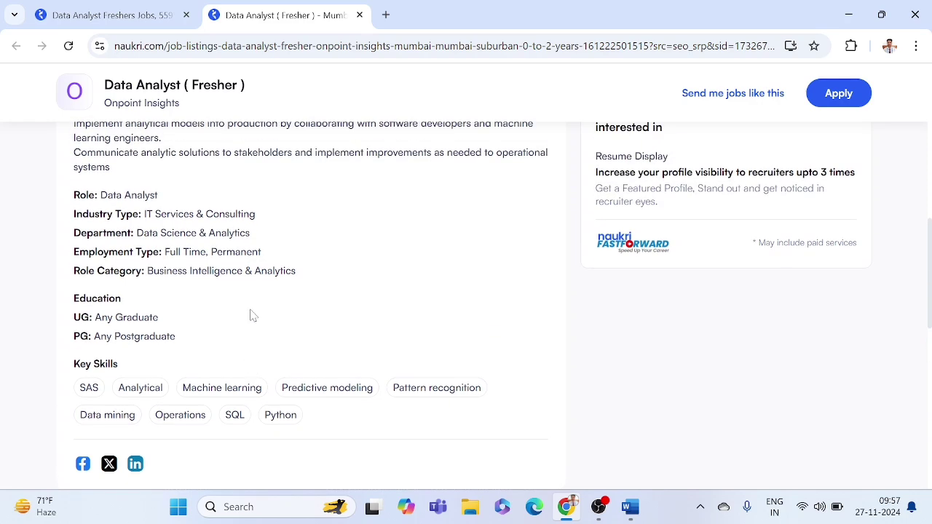
{"action": "scroll", "coordinate": [251, 315], "scroll_direction": "up", "scroll_amount": 1}
{"action": "scroll", "coordinate": [252, 314], "scroll_direction": "up", "scroll_amount": 1}
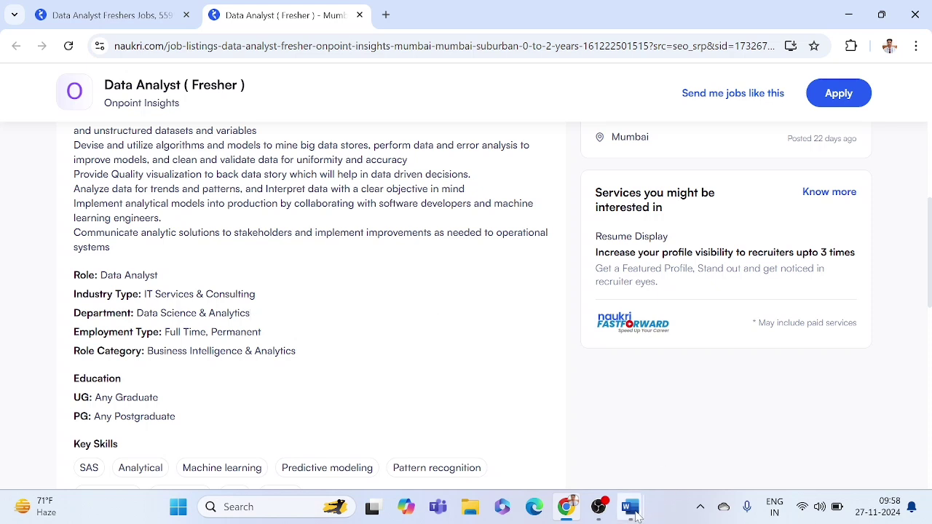
Step: Switch to the resume and review the Project Management Analytics Dashboard entry
{"action": "mouse_move", "coordinate": [632, 509]}
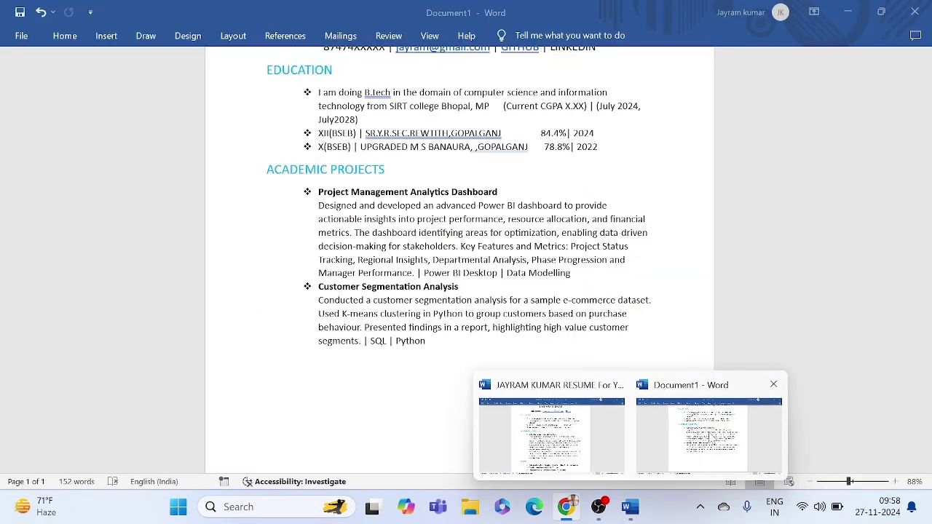
{"action": "left_click", "coordinate": [713, 439]}
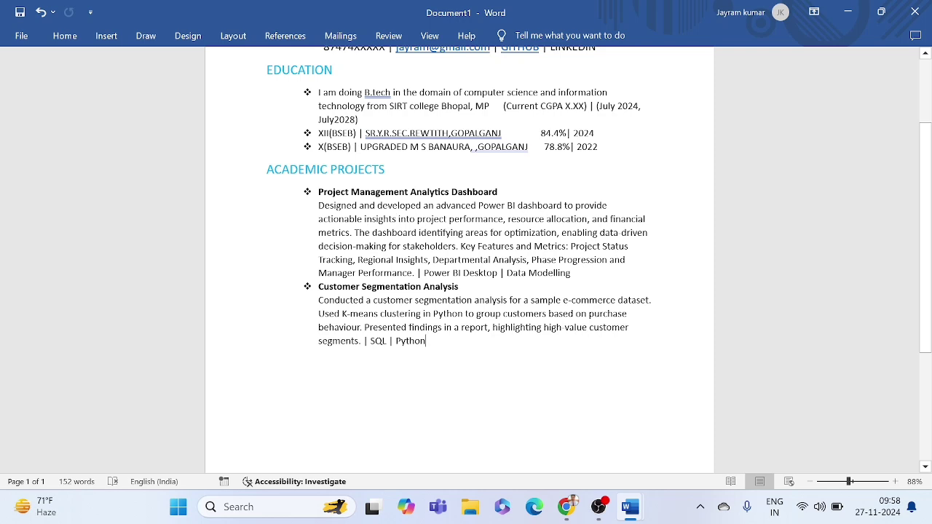
{"action": "left_click_drag", "start_coordinate": [319, 192], "coordinate": [577, 273]}
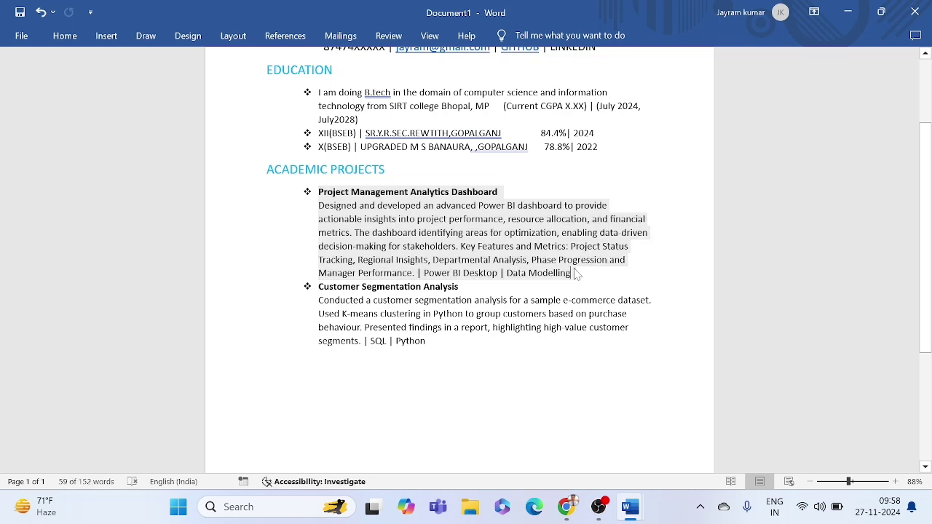
{"action": "left_click", "coordinate": [574, 272]}
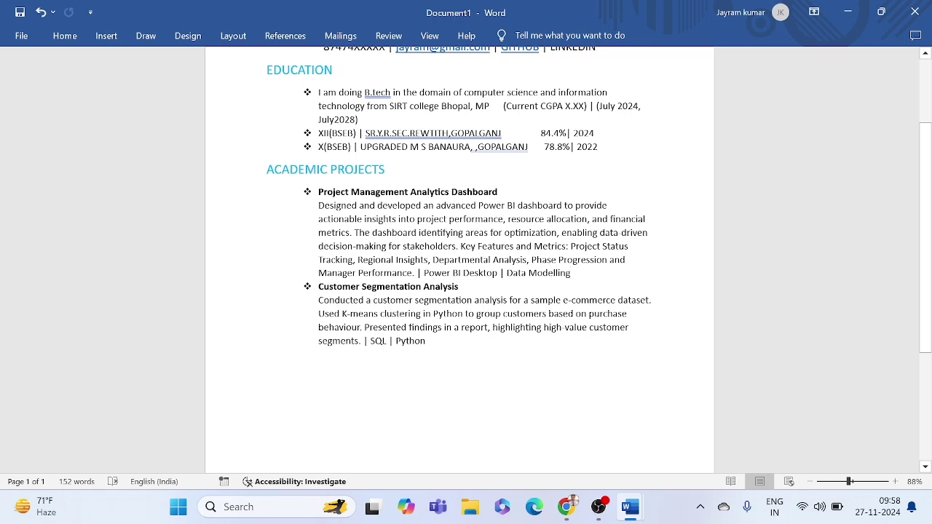
{"action": "double_click", "coordinate": [479, 274]}
{"action": "left_click", "coordinate": [481, 274]}
Step: Check the Customer Segmentation Analysis tools and select the whole ACADEMIC PROJECTS section
{"action": "scroll", "coordinate": [466, 219], "scroll_direction": "down", "scroll_amount": 1}
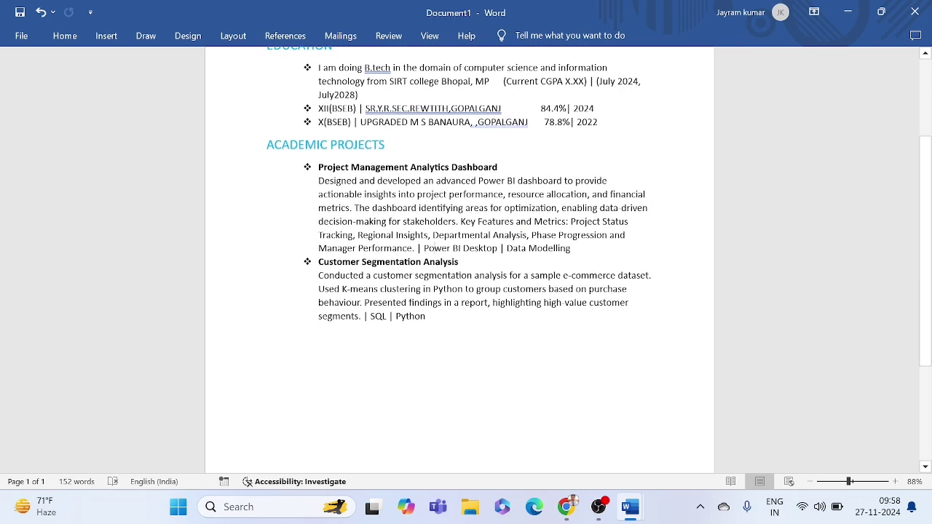
{"action": "double_click", "coordinate": [377, 316]}
{"action": "left_click", "coordinate": [406, 316]}
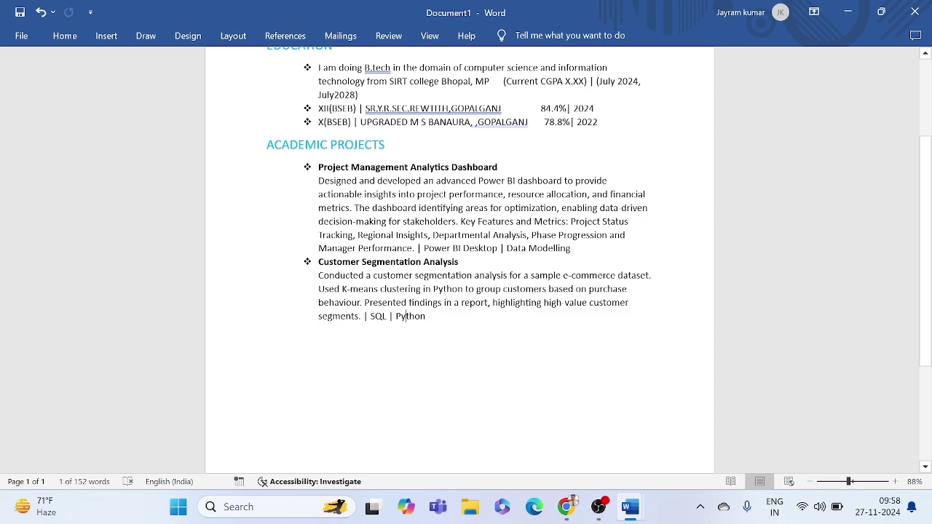
{"action": "left_click_drag", "start_coordinate": [267, 145], "coordinate": [430, 321]}
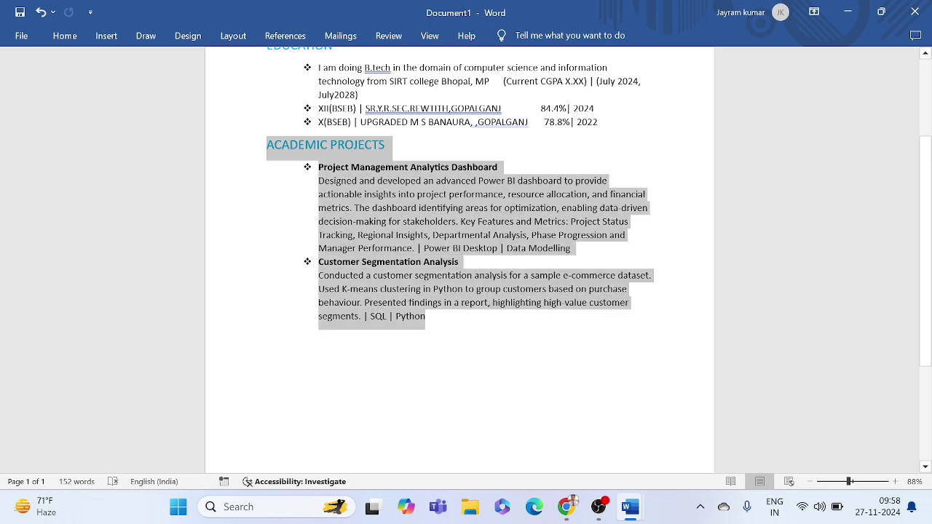
{"action": "left_click", "coordinate": [426, 321]}
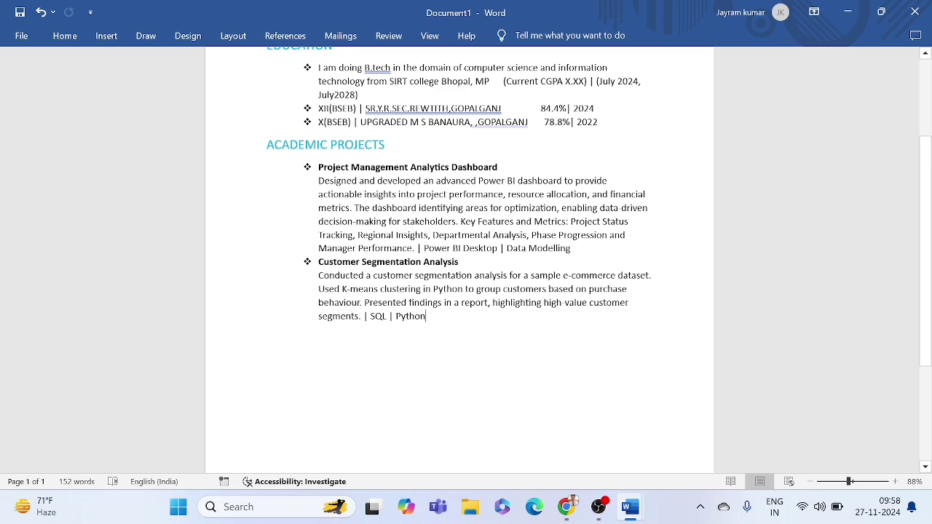
{"action": "left_click", "coordinate": [252, 151]}
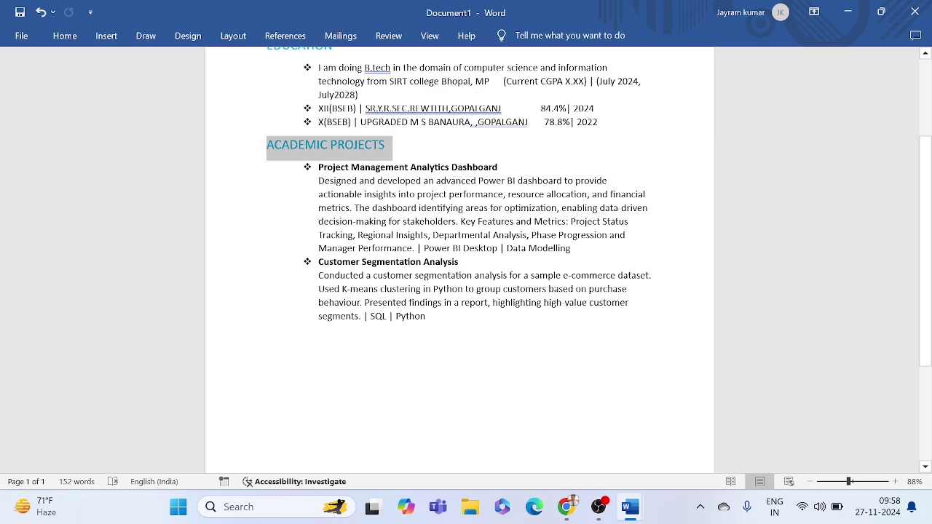
{"action": "left_click", "coordinate": [339, 194]}
{"action": "scroll", "coordinate": [339, 194], "scroll_direction": "down", "scroll_amount": 1}
{"action": "left_click_drag", "start_coordinate": [424, 237], "coordinate": [355, 188]}
{"action": "left_click", "coordinate": [355, 188]}
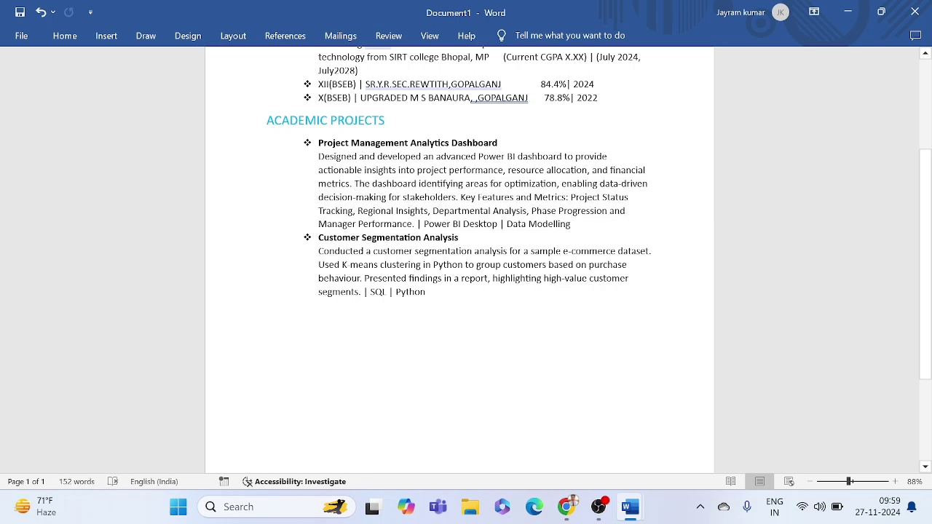
{"action": "left_click_drag", "start_coordinate": [319, 143], "coordinate": [503, 142]}
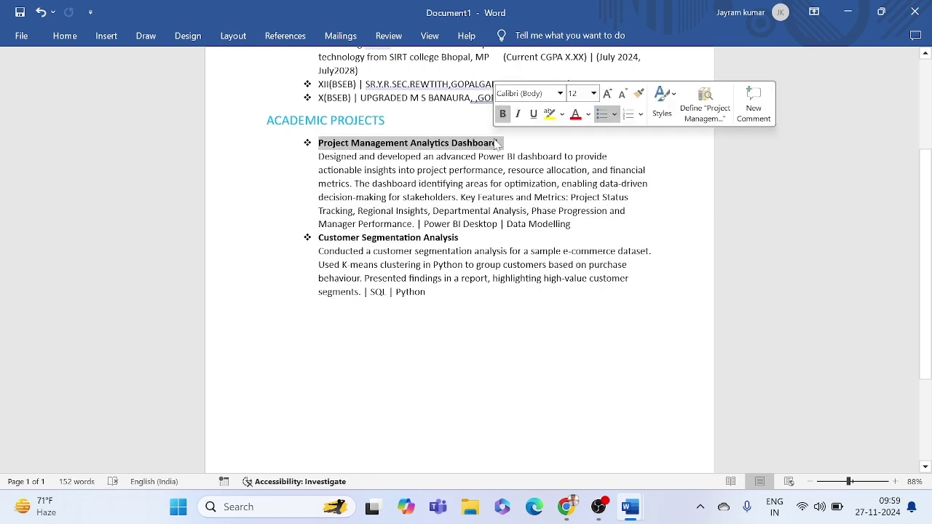
{"action": "left_click", "coordinate": [417, 171]}
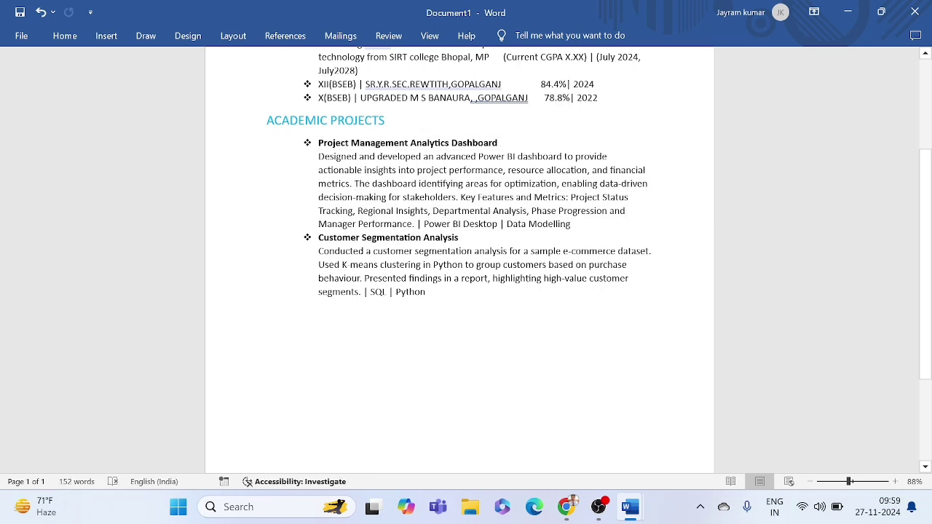
{"action": "left_click_drag", "start_coordinate": [318, 157], "coordinate": [577, 227]}
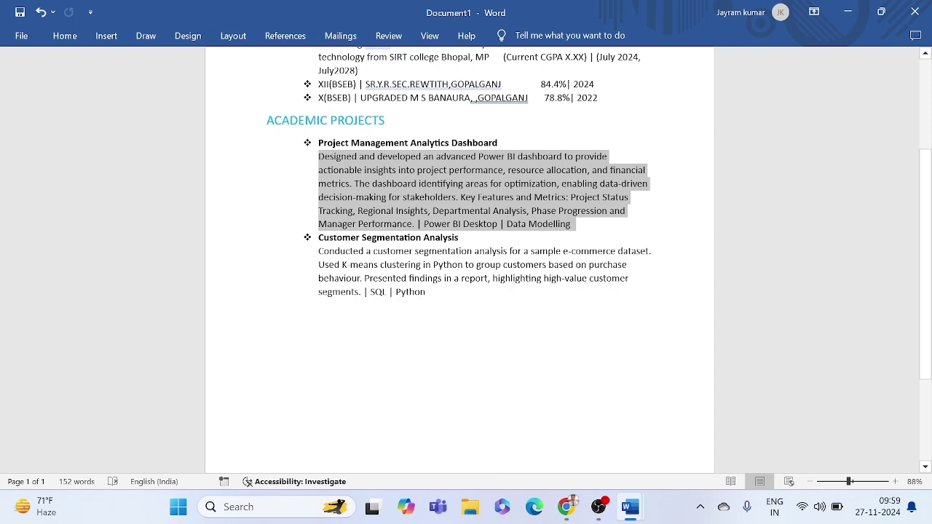
{"action": "left_click", "coordinate": [575, 228]}
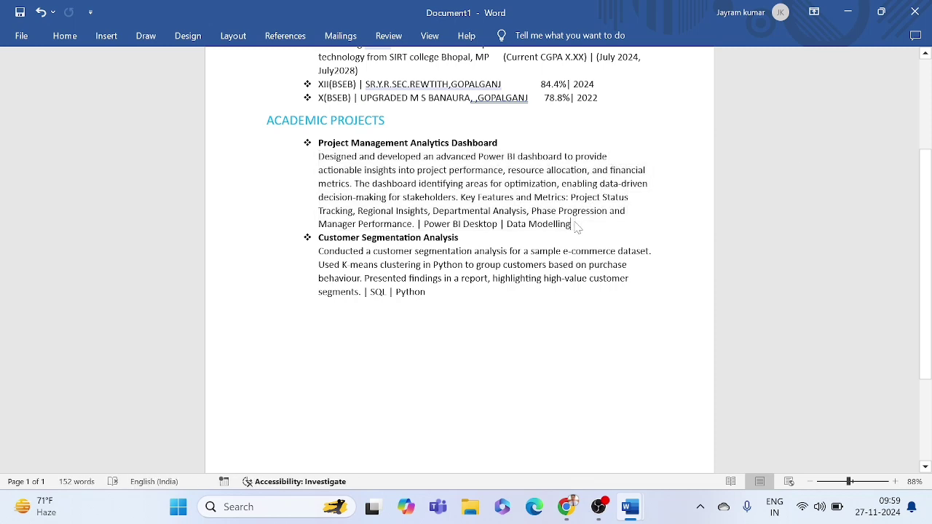
{"action": "left_click_drag", "start_coordinate": [318, 157], "coordinate": [572, 225]}
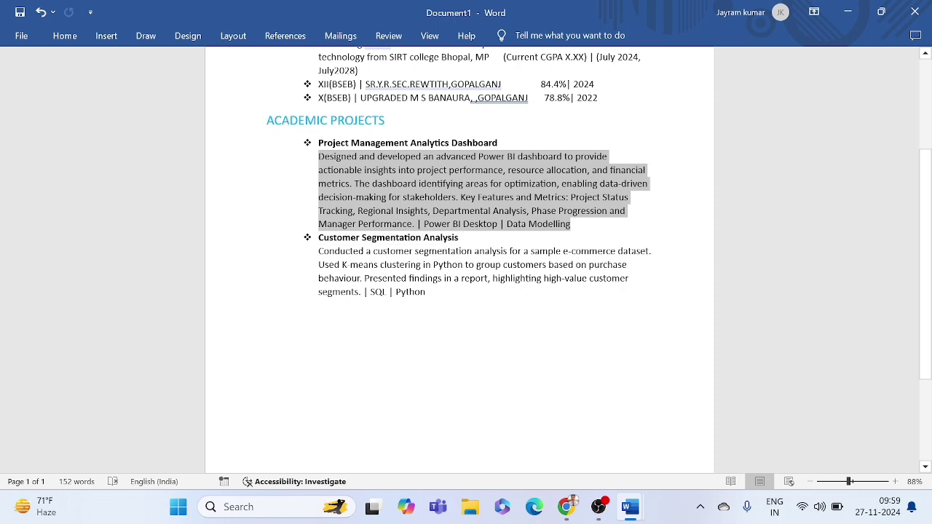
{"action": "left_click", "coordinate": [571, 224]}
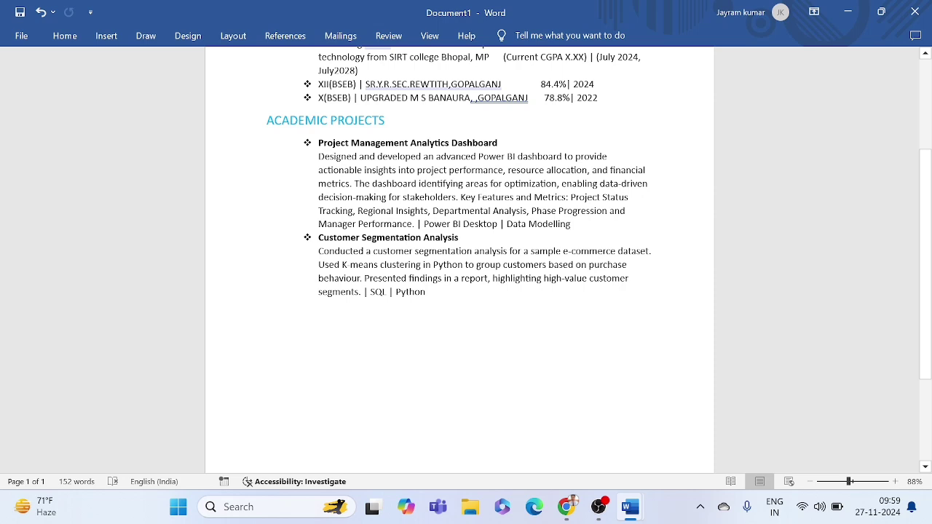
{"action": "left_click_drag", "start_coordinate": [319, 156], "coordinate": [573, 224]}
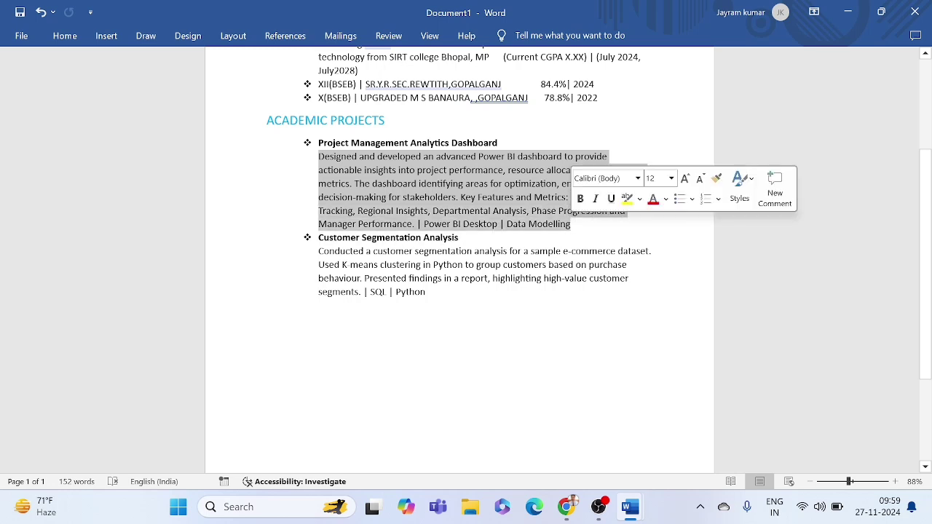
{"action": "left_click", "coordinate": [572, 223]}
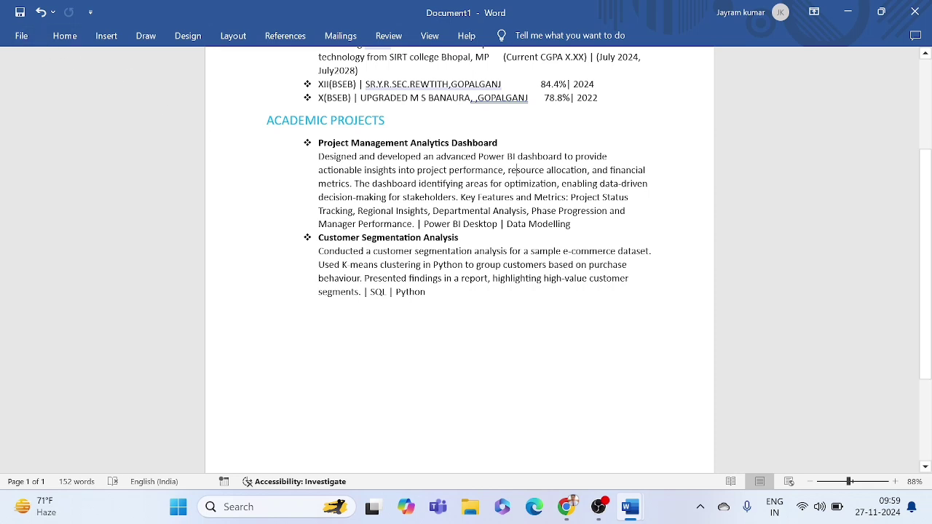
{"action": "left_click_drag", "start_coordinate": [319, 157], "coordinate": [571, 225]}
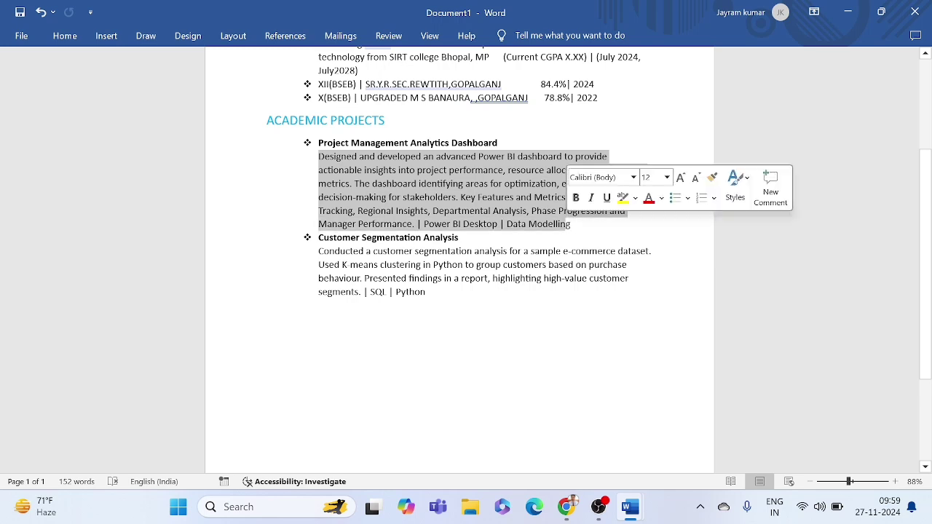
{"action": "left_click", "coordinate": [574, 251]}
{"action": "scroll", "coordinate": [574, 252], "scroll_direction": "down", "scroll_amount": 1}
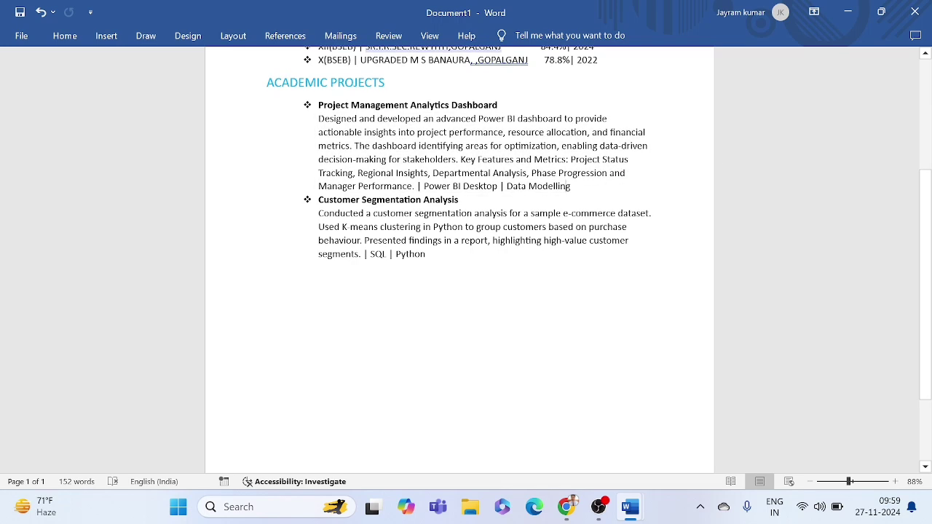
Step: In the finished resume, select the SKILLS heading and its four skill lines
{"action": "mouse_move", "coordinate": [631, 506]}
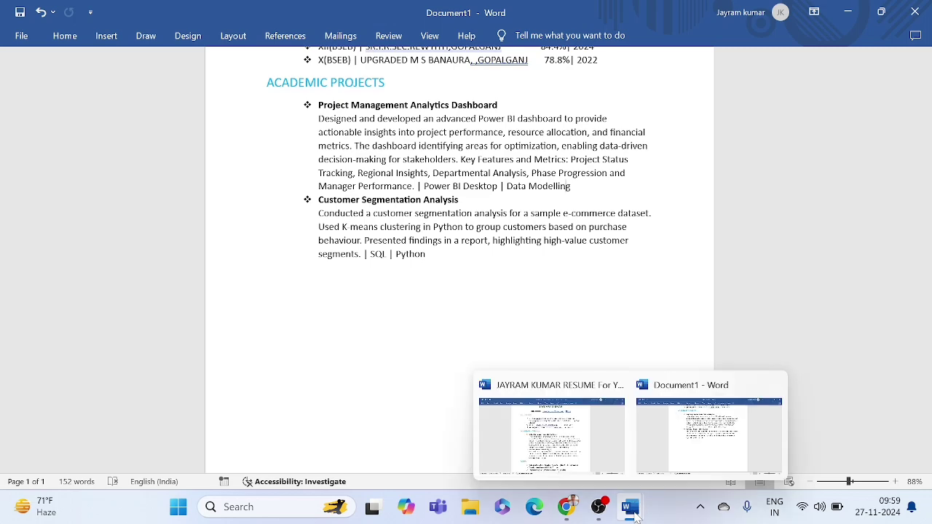
{"action": "left_click", "coordinate": [564, 436]}
{"action": "left_click", "coordinate": [370, 298]}
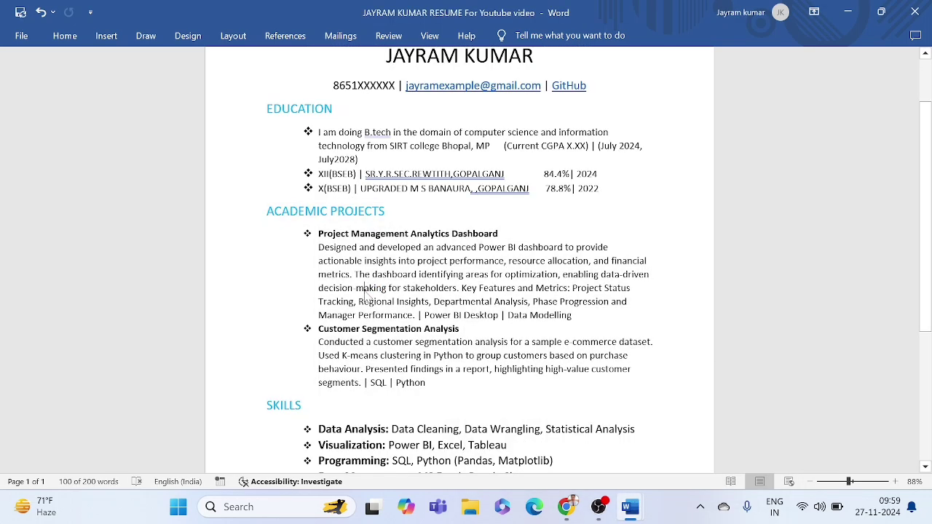
{"action": "scroll", "coordinate": [370, 297], "scroll_direction": "down", "scroll_amount": 4}
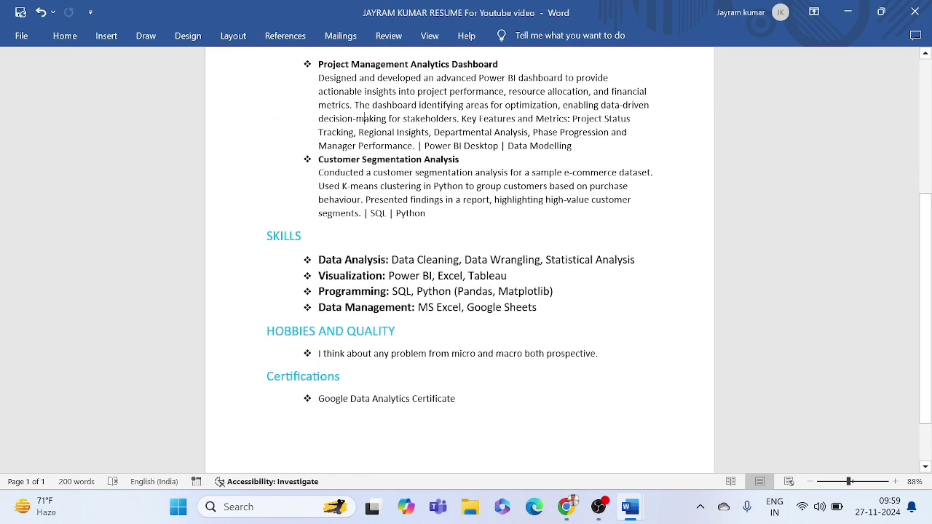
{"action": "left_click_drag", "start_coordinate": [266, 236], "coordinate": [539, 312]}
{"action": "key", "text": "ctrl+c"}
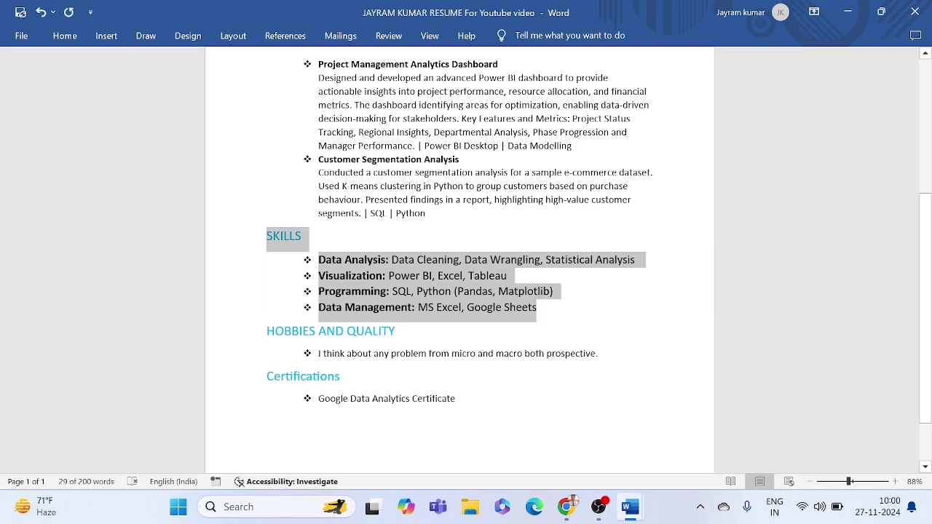
Step: Paste the SKILLS section into Document1 below the projects, removing the extra blank line
{"action": "mouse_move", "coordinate": [640, 508]}
{"action": "left_click", "coordinate": [689, 429]}
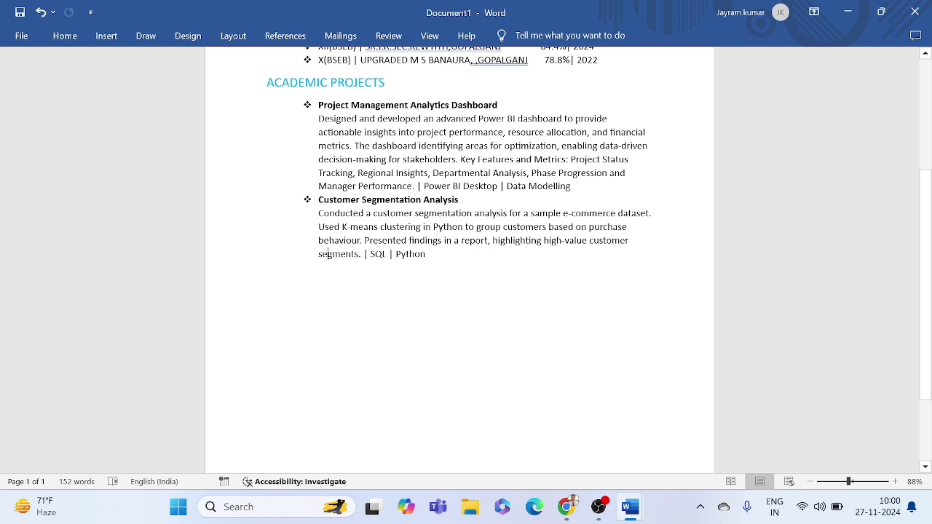
{"action": "key", "text": "ctrl+z"}
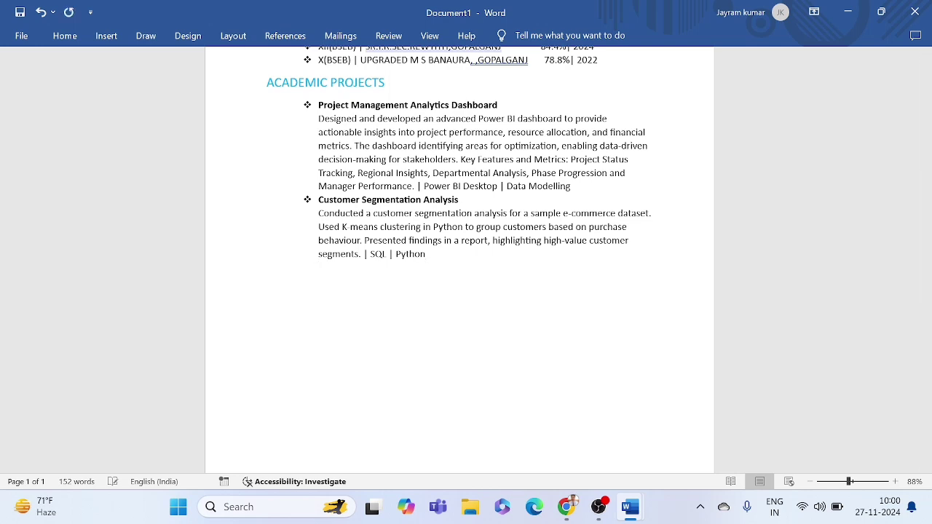
{"action": "key", "text": "ctrl+v"}
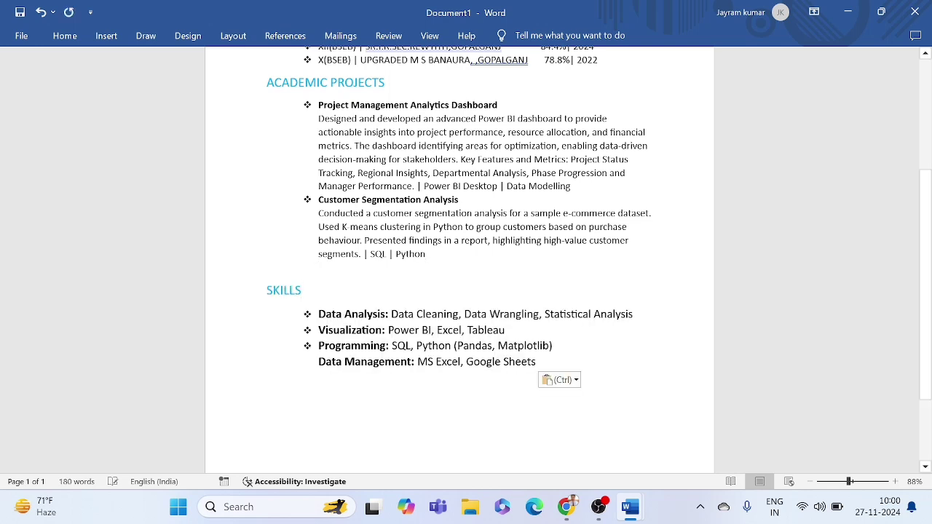
{"action": "double_click", "coordinate": [323, 270]}
{"action": "key", "text": "BackSpace"}
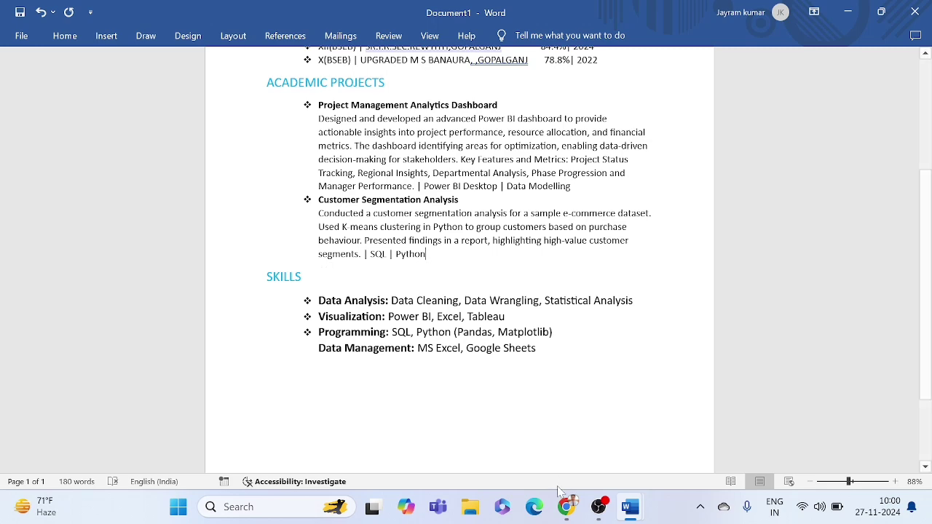
Step: Look at the Key Skills section of the Naukri job listing
{"action": "left_click", "coordinate": [565, 507]}
{"action": "scroll", "coordinate": [256, 318], "scroll_direction": "down", "scroll_amount": 2}
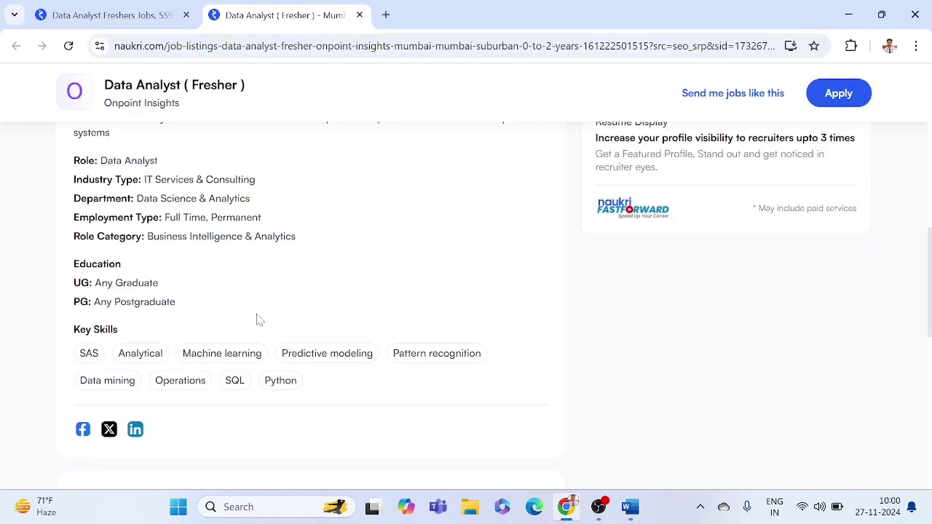
{"action": "triple_click", "coordinate": [121, 332]}
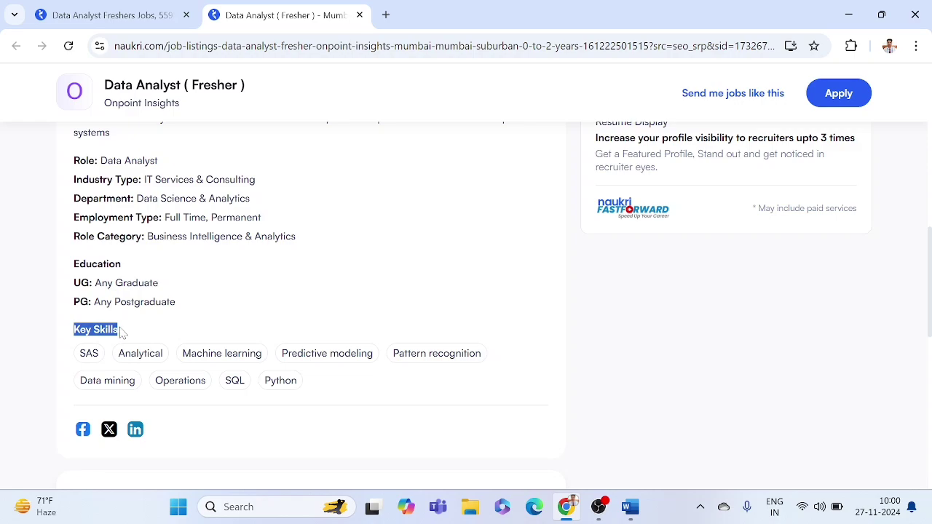
{"action": "left_click", "coordinate": [121, 333]}
{"action": "scroll", "coordinate": [173, 281], "scroll_direction": "up", "scroll_amount": 6}
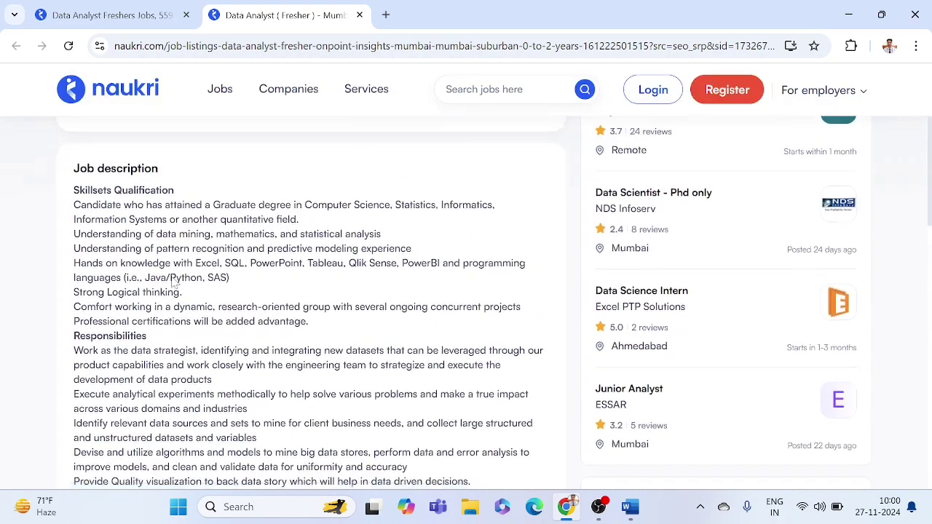
Step: Highlight the listed tools Excel, SQL, PowerPoint, Tableau, then return to the resume draft
{"action": "scroll", "coordinate": [175, 281], "scroll_direction": "down", "scroll_amount": 1}
{"action": "scroll", "coordinate": [244, 267], "scroll_direction": "down", "scroll_amount": 1}
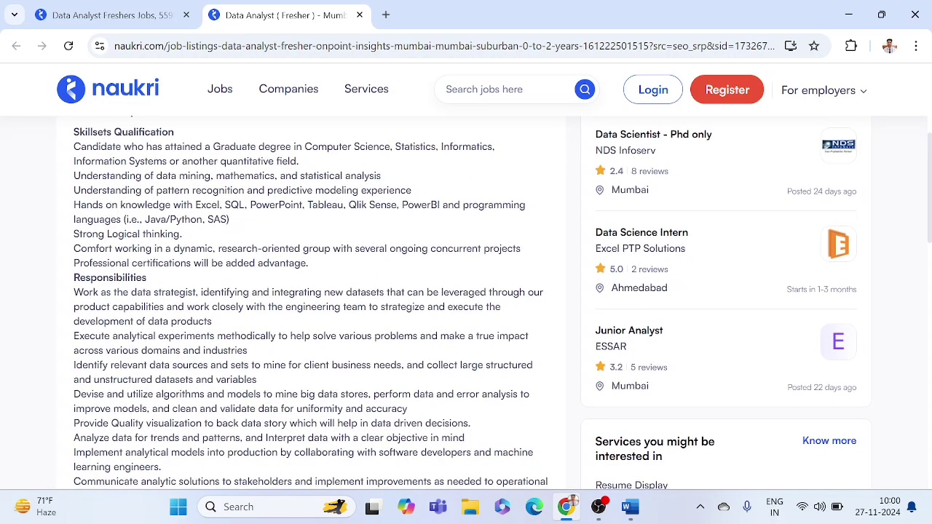
{"action": "left_click_drag", "start_coordinate": [195, 206], "coordinate": [344, 206]}
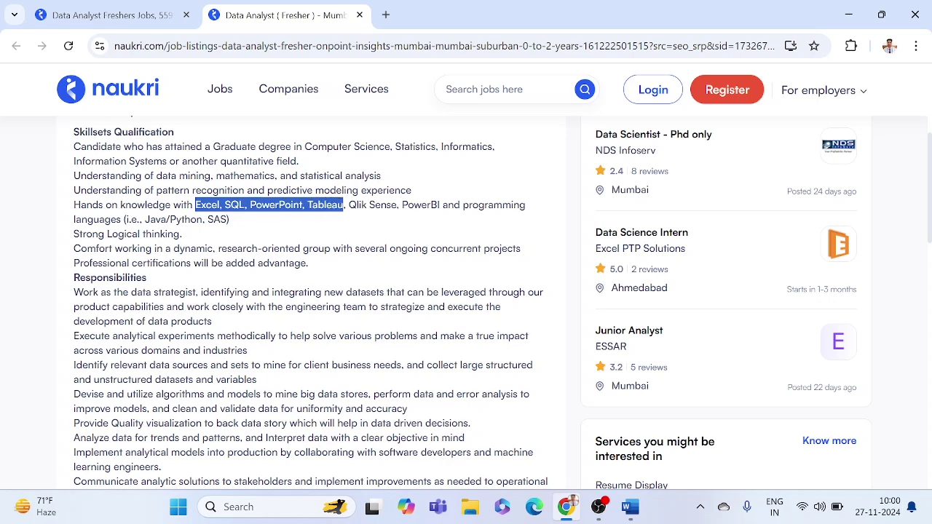
{"action": "left_click", "coordinate": [343, 207]}
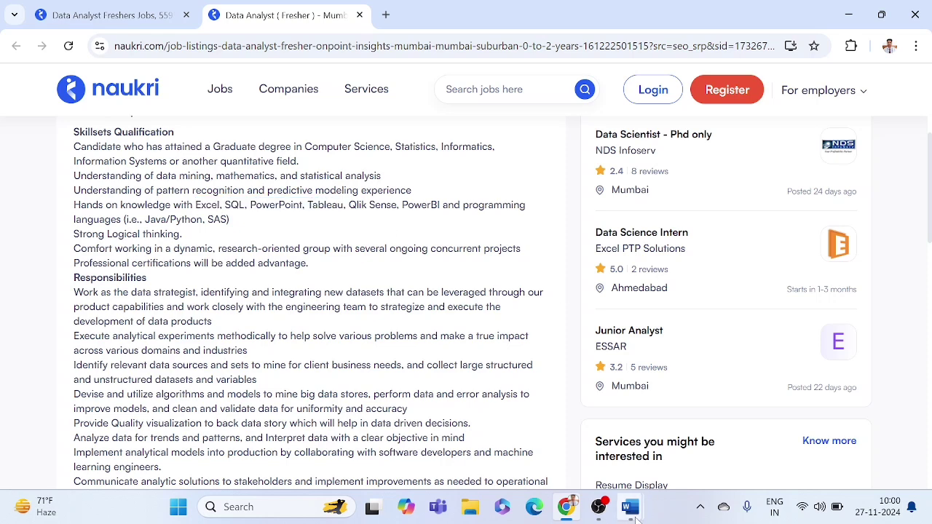
{"action": "mouse_move", "coordinate": [630, 507]}
{"action": "left_click", "coordinate": [703, 414]}
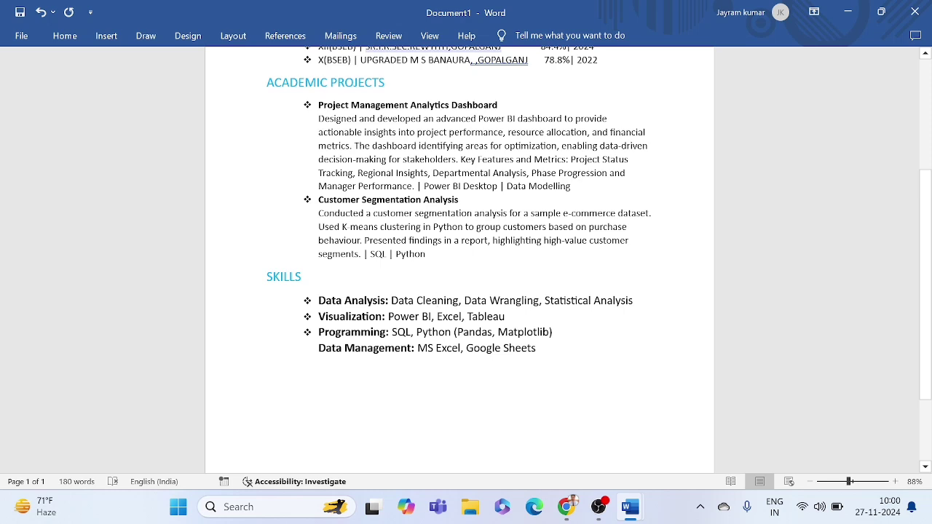
{"action": "double_click", "coordinate": [486, 316]}
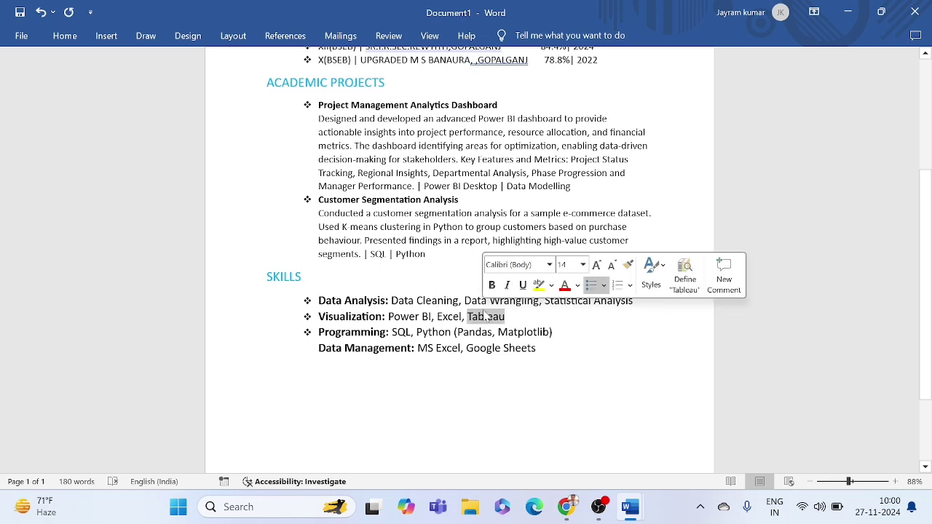
{"action": "left_click", "coordinate": [456, 316]}
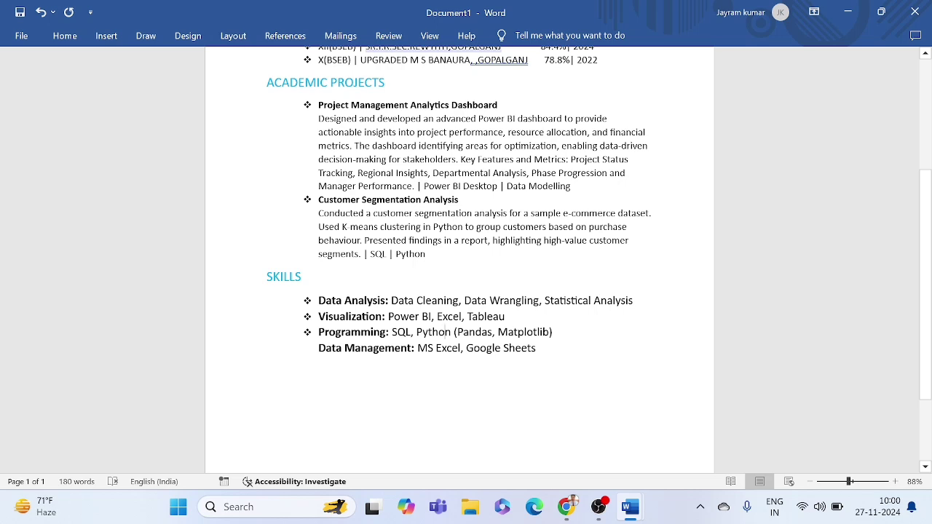
{"action": "double_click", "coordinate": [475, 332]}
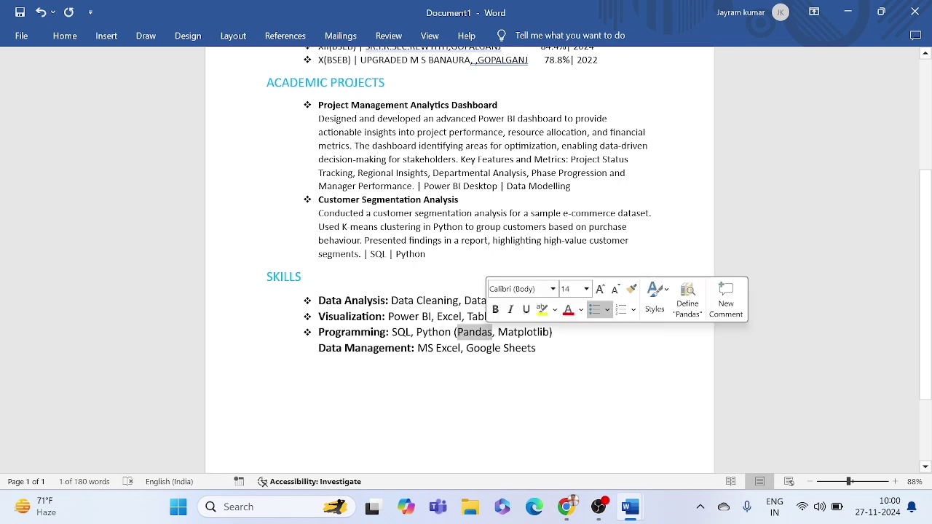
{"action": "left_click", "coordinate": [526, 332]}
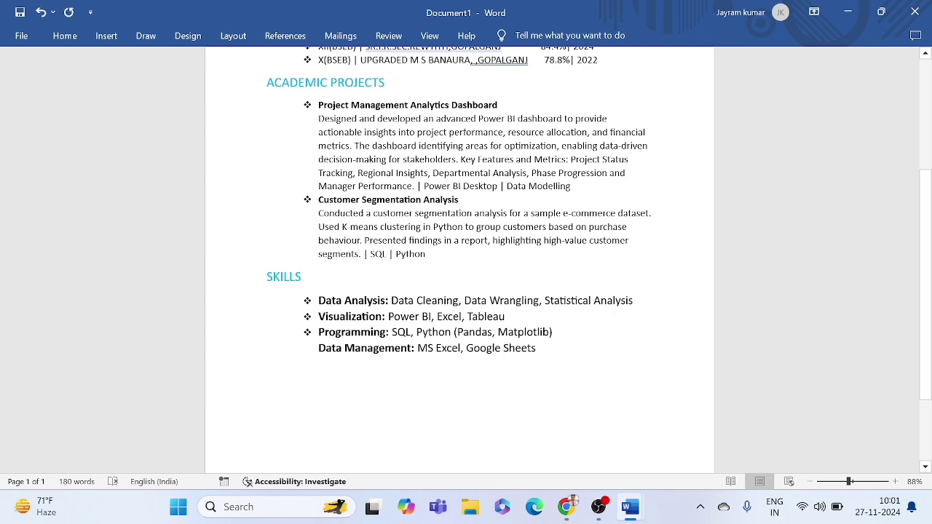
Step: Move 'Data Management: MS Excel, Google Sheets' onto a new bullet below Programming, removing the empty bullet
{"action": "key", "text": "Return"}
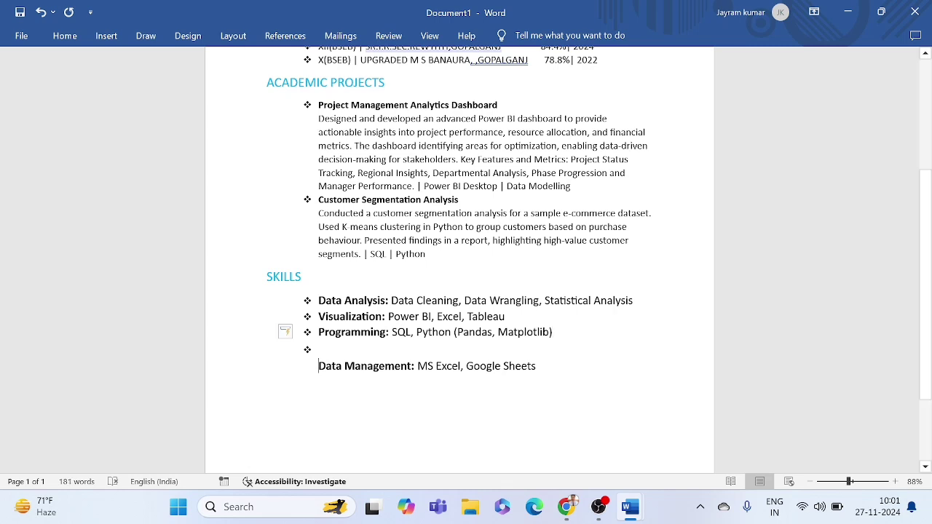
{"action": "left_click_drag", "start_coordinate": [319, 368], "coordinate": [539, 372]}
{"action": "key", "text": "ctrl+c"}
{"action": "key", "text": "BackSpace"}
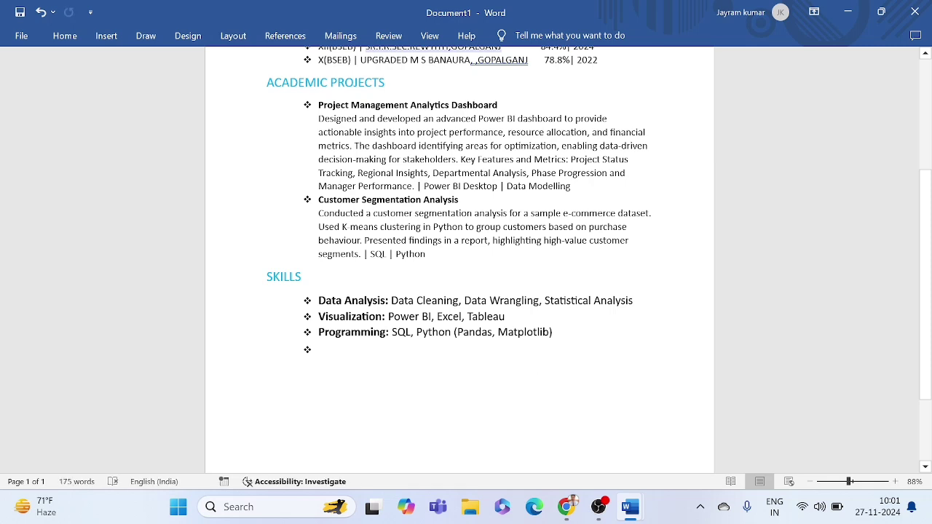
{"action": "key", "text": "ctrl+v"}
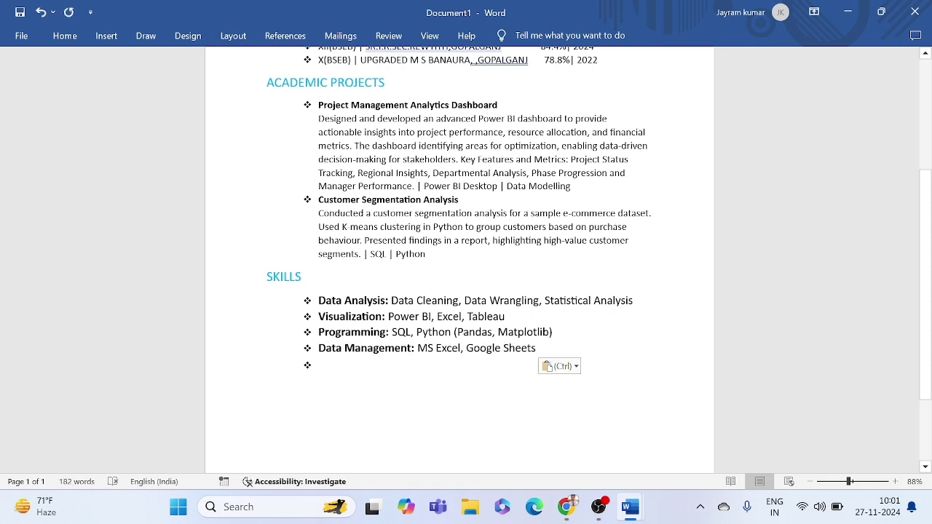
{"action": "key", "text": "BackSpace"}
{"action": "left_click", "coordinate": [361, 348]}
{"action": "double_click", "coordinate": [437, 348]}
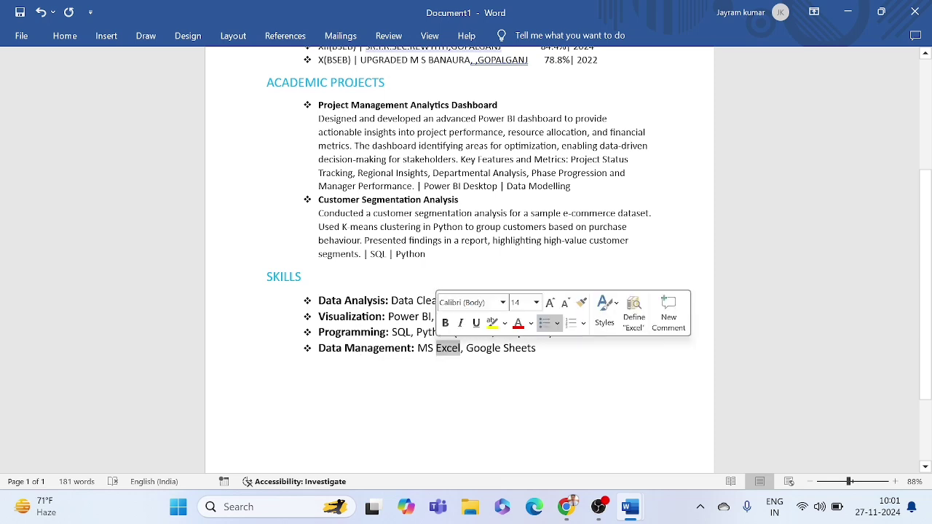
{"action": "left_click", "coordinate": [417, 316]}
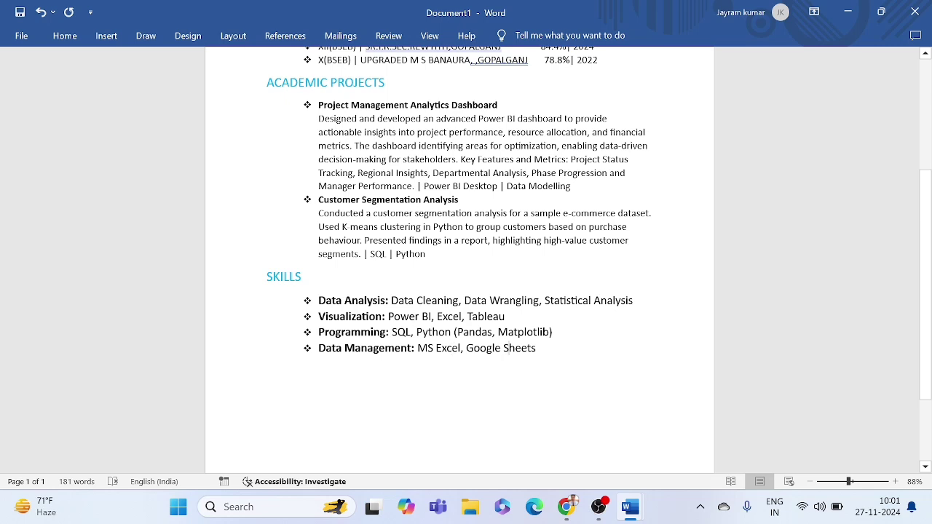
{"action": "double_click", "coordinate": [532, 347]}
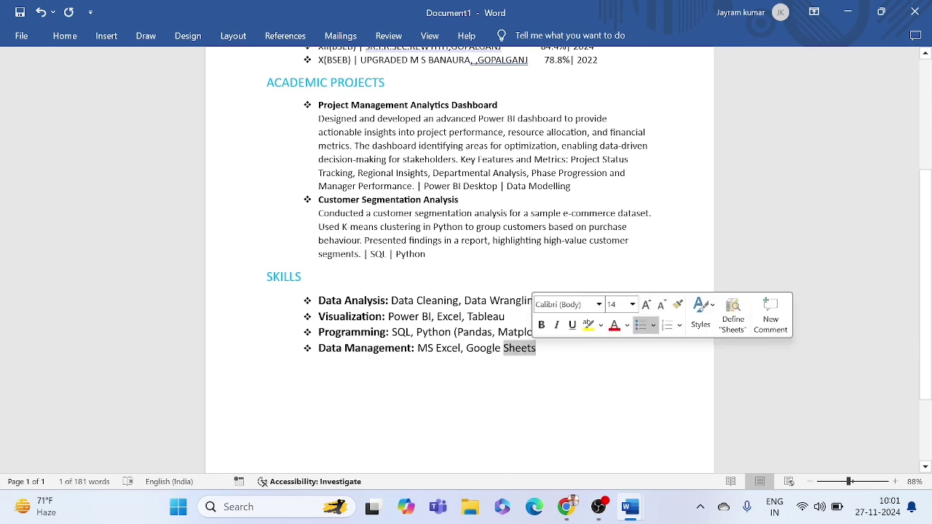
{"action": "left_click", "coordinate": [506, 317]}
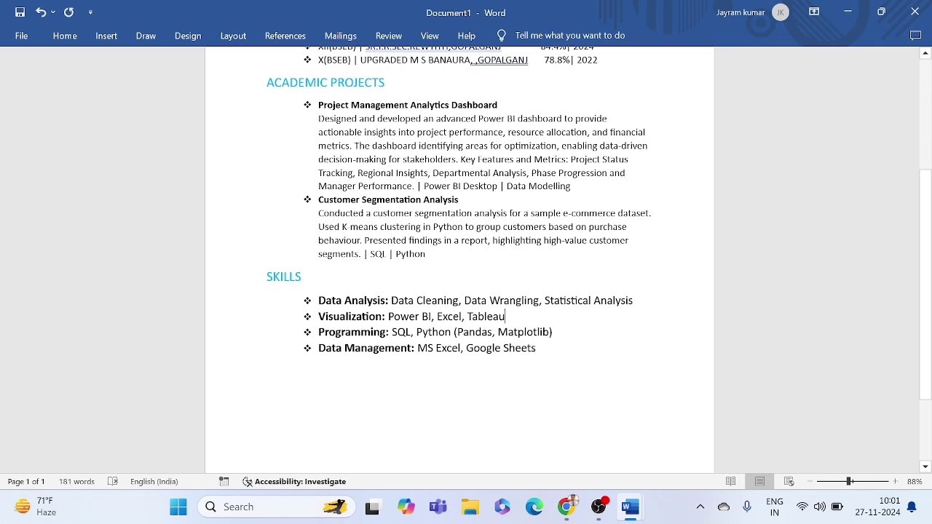
{"action": "type", "text": ","}
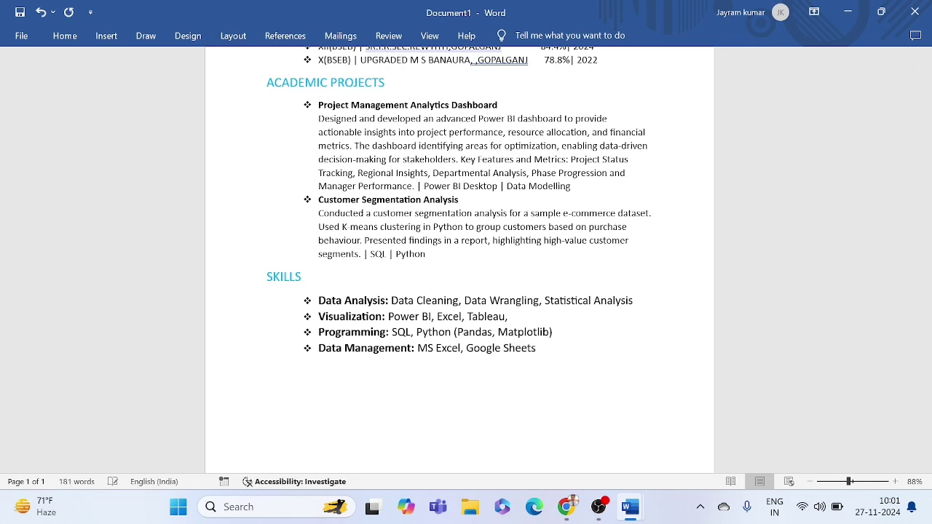
{"action": "key", "text": "BackSpace"}
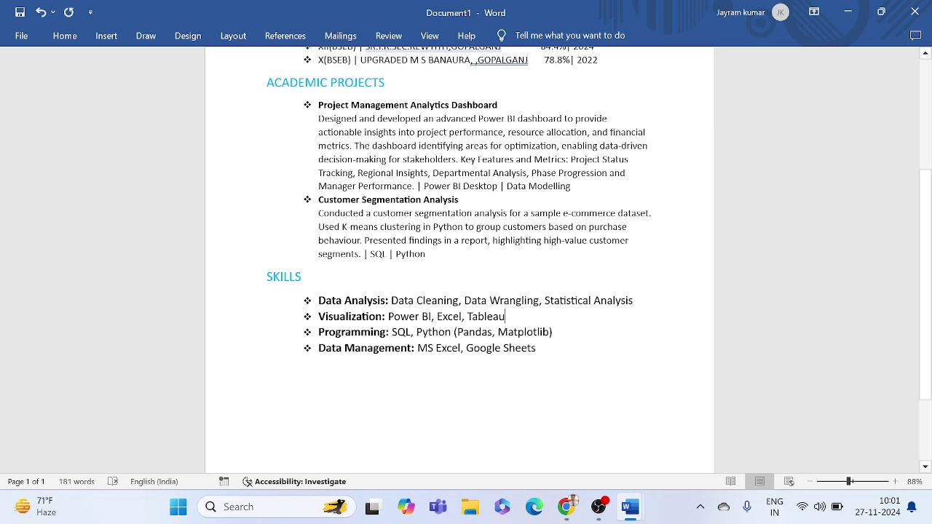
{"action": "double_click", "coordinate": [412, 318]}
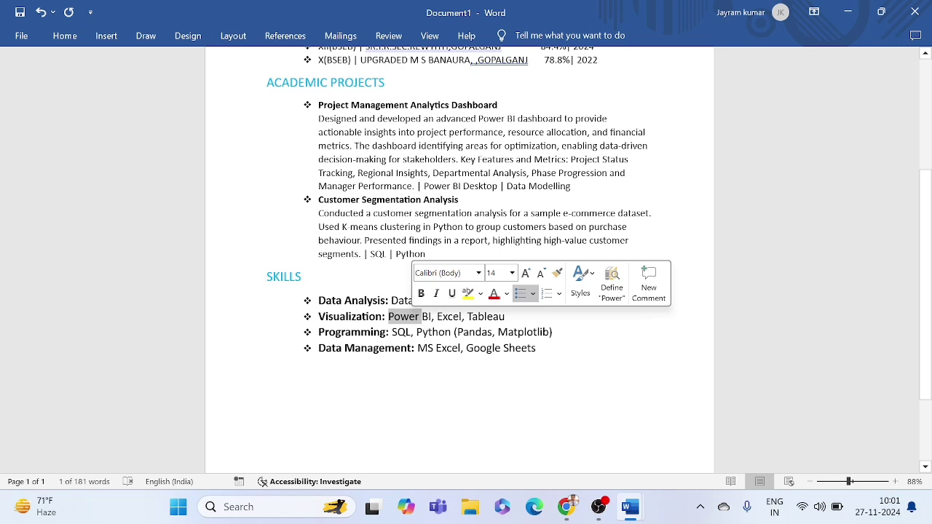
{"action": "left_click", "coordinate": [421, 317]}
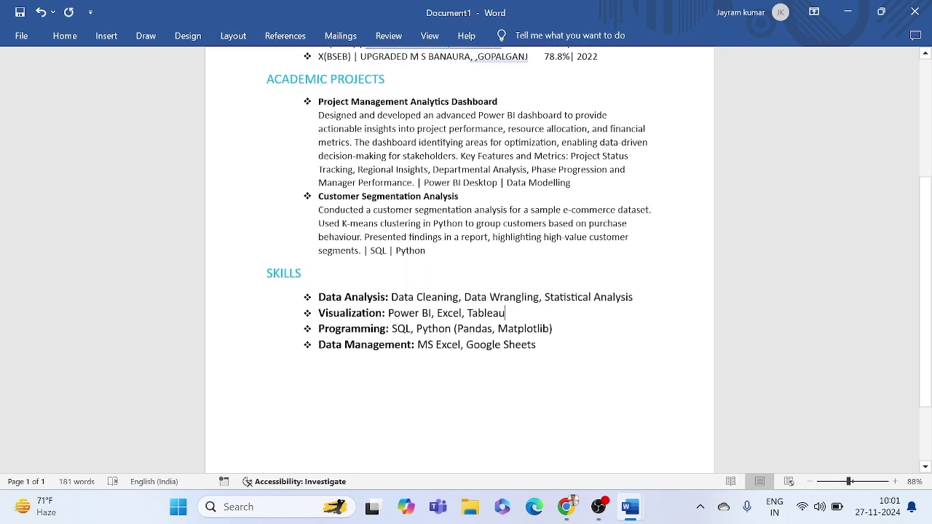
{"action": "scroll", "coordinate": [460, 255], "scroll_direction": "down", "scroll_amount": 1}
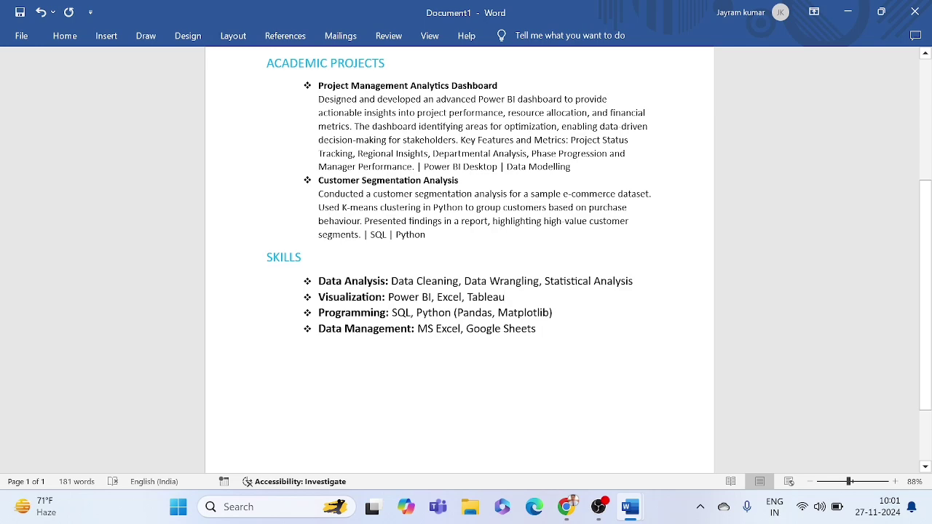
{"action": "scroll", "coordinate": [459, 255], "scroll_direction": "up", "scroll_amount": 4}
{"action": "left_click_drag", "start_coordinate": [268, 150], "coordinate": [539, 417]}
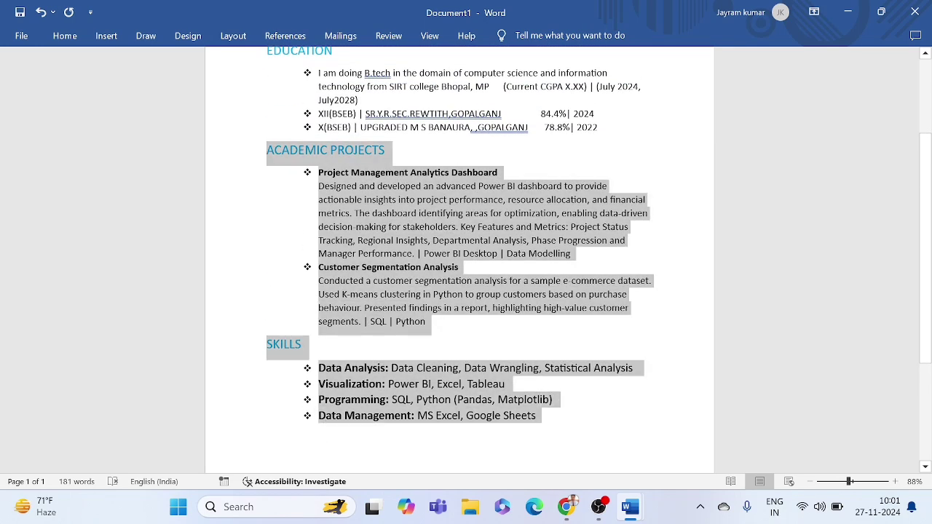
{"action": "left_click", "coordinate": [381, 221]}
{"action": "scroll", "coordinate": [381, 221], "scroll_direction": "down", "scroll_amount": 4}
{"action": "scroll", "coordinate": [459, 255], "scroll_direction": "down", "scroll_amount": 1}
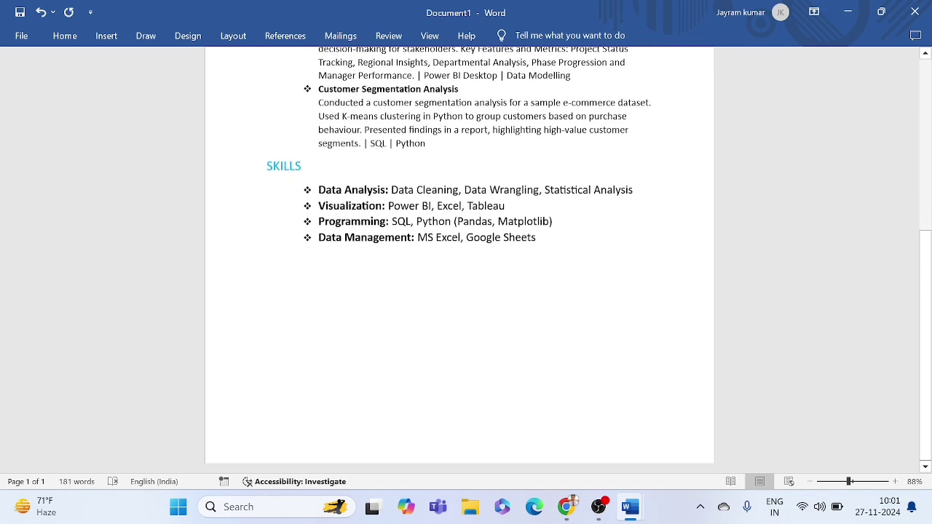
Step: In the finished resume, select HOBBIES AND QUALITY through the certificate line
{"action": "mouse_move", "coordinate": [632, 497]}
{"action": "left_click", "coordinate": [554, 430]}
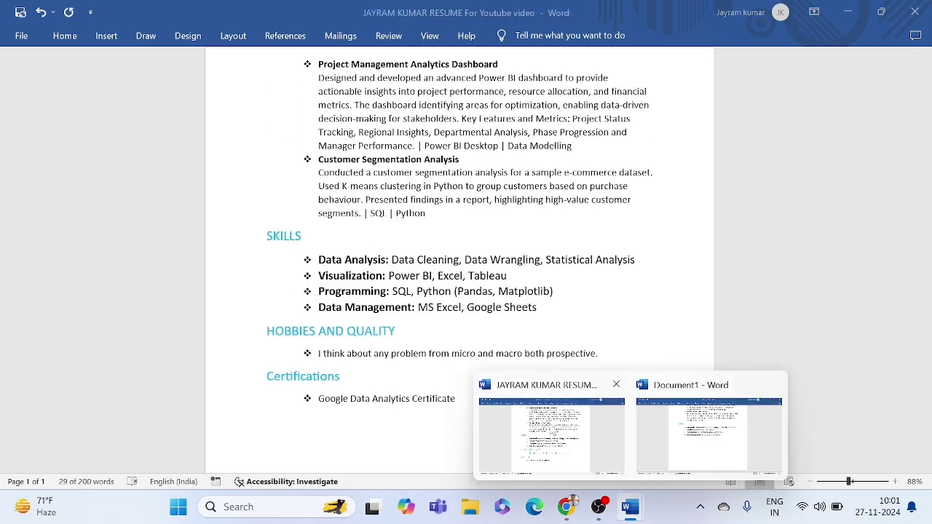
{"action": "left_click", "coordinate": [354, 308]}
{"action": "scroll", "coordinate": [354, 313], "scroll_direction": "down", "scroll_amount": 2}
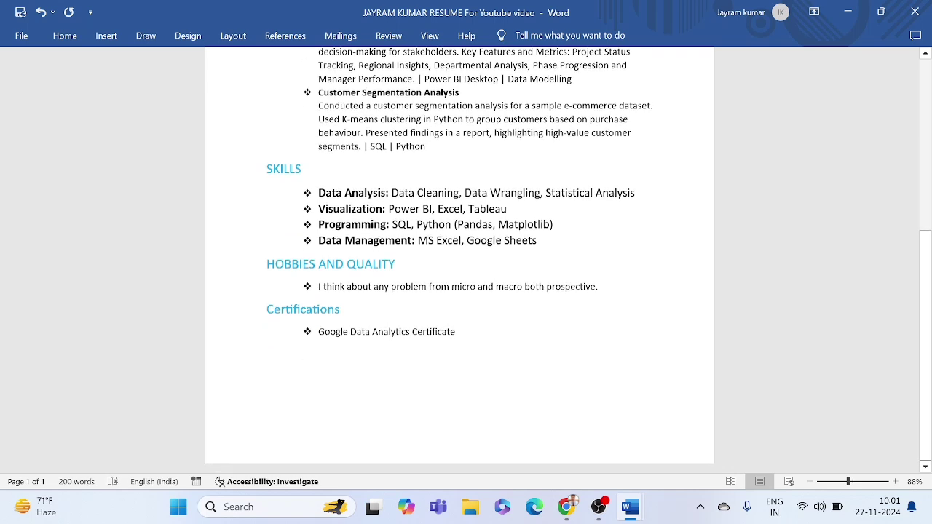
{"action": "left_click_drag", "start_coordinate": [256, 262], "coordinate": [461, 377]}
{"action": "left_click", "coordinate": [364, 325]}
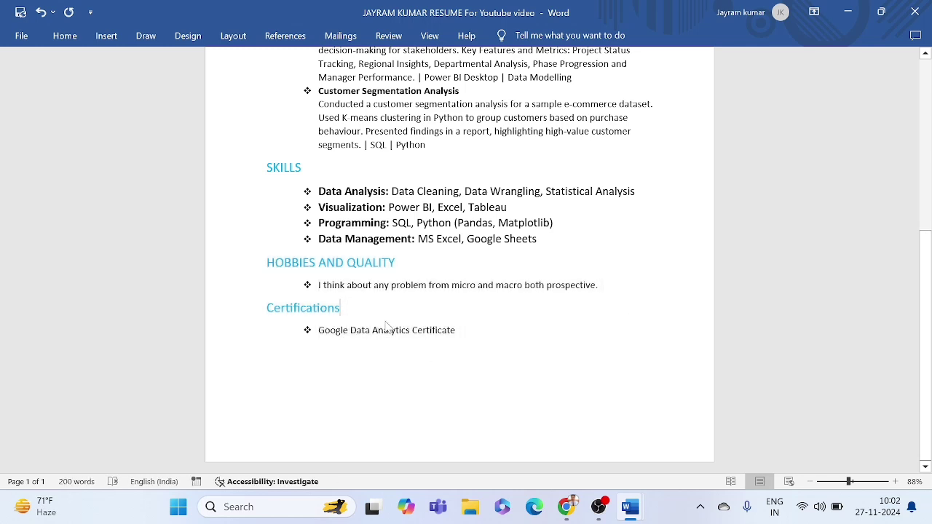
{"action": "left_click_drag", "start_coordinate": [267, 262], "coordinate": [460, 332]}
{"action": "key", "text": "ctrl+c"}
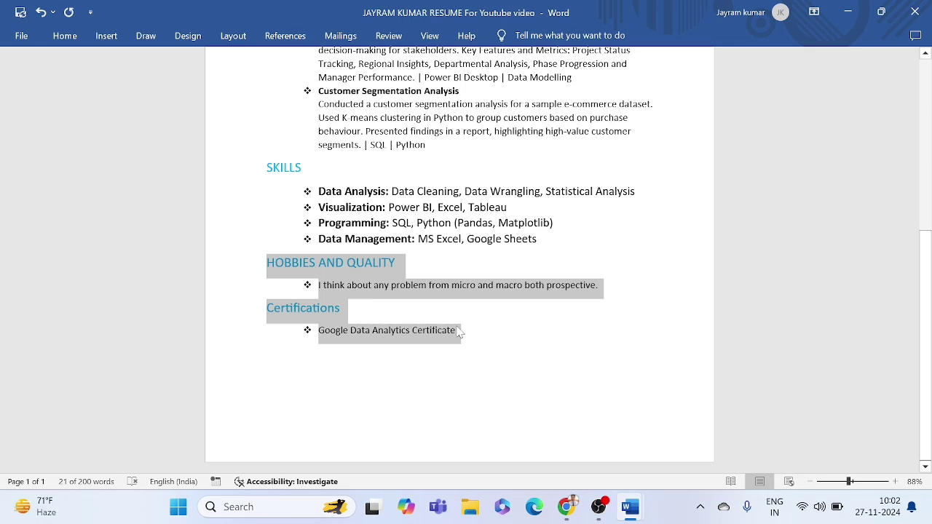
Step: Paste the Hobbies and Certifications sections below Skills in Document1 and bring up Save
{"action": "mouse_move", "coordinate": [630, 504]}
{"action": "left_click", "coordinate": [678, 427]}
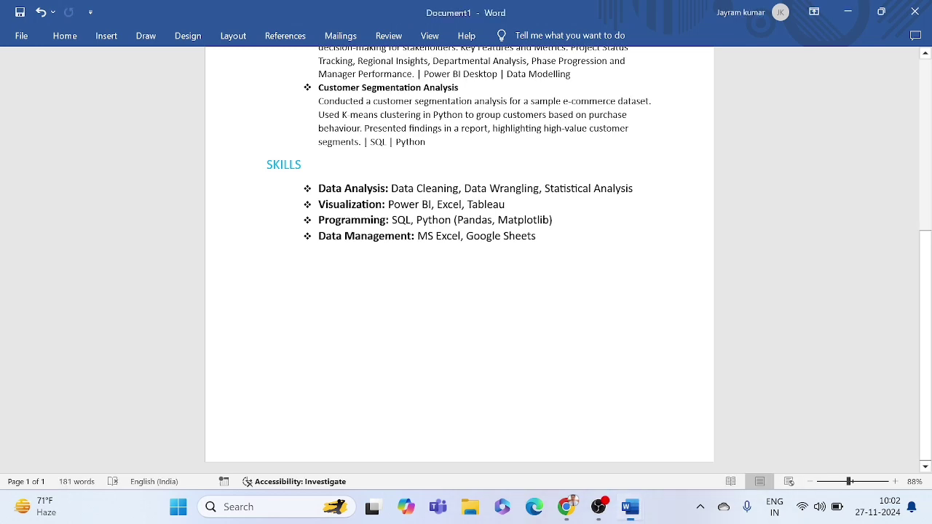
{"action": "left_click", "coordinate": [424, 297]}
{"action": "key", "text": "ctrl+v"}
{"action": "key", "text": "ctrl+s"}
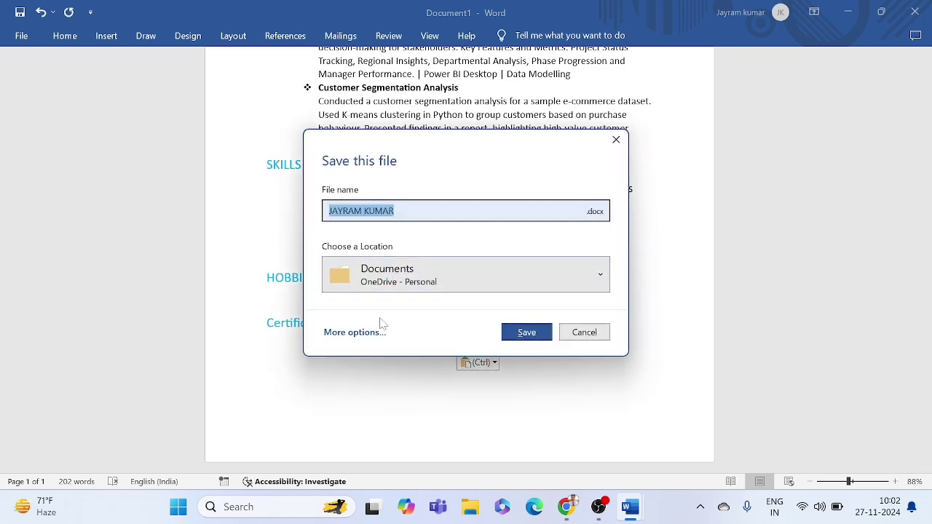
Step: Cancel the save prompt and review the EDUCATION heading
{"action": "left_click", "coordinate": [579, 337]}
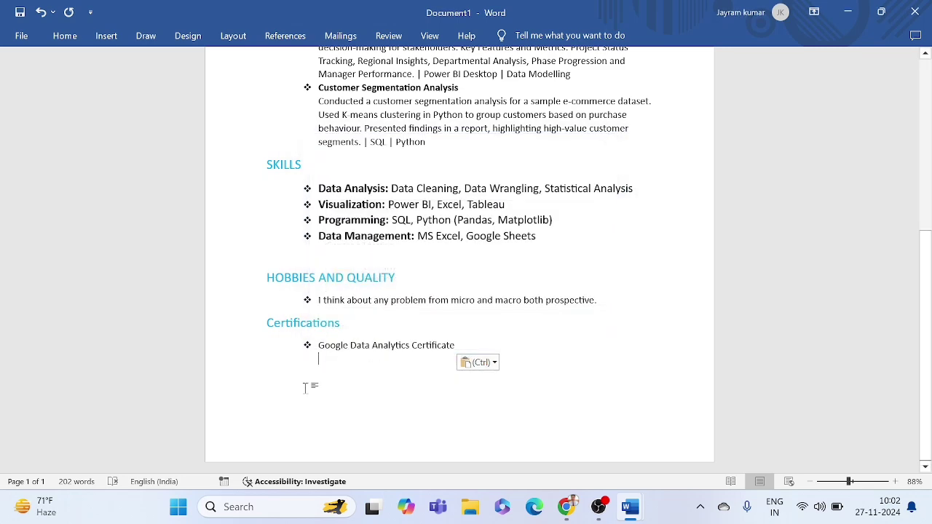
{"action": "scroll", "coordinate": [304, 388], "scroll_direction": "up", "scroll_amount": 7}
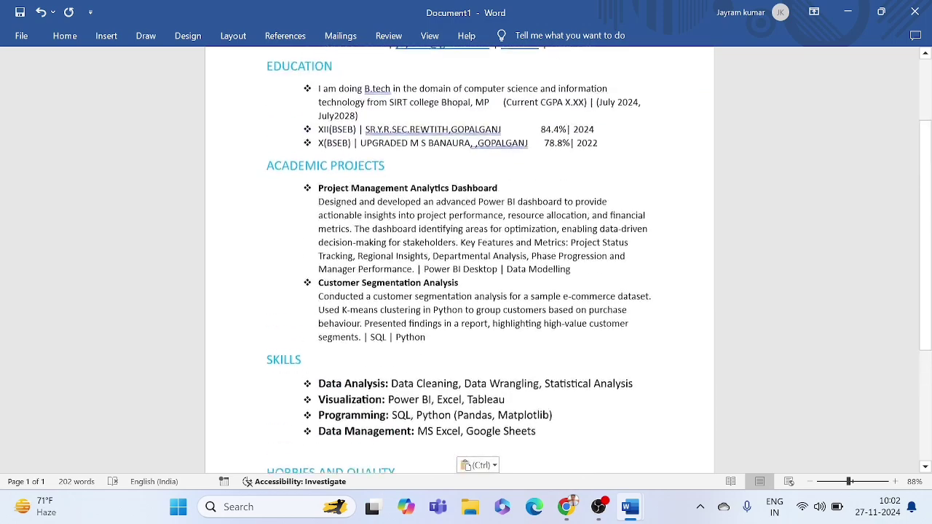
{"action": "scroll", "coordinate": [459, 291], "scroll_direction": "down", "scroll_amount": 5}
{"action": "scroll", "coordinate": [459, 292], "scroll_direction": "up", "scroll_amount": 7}
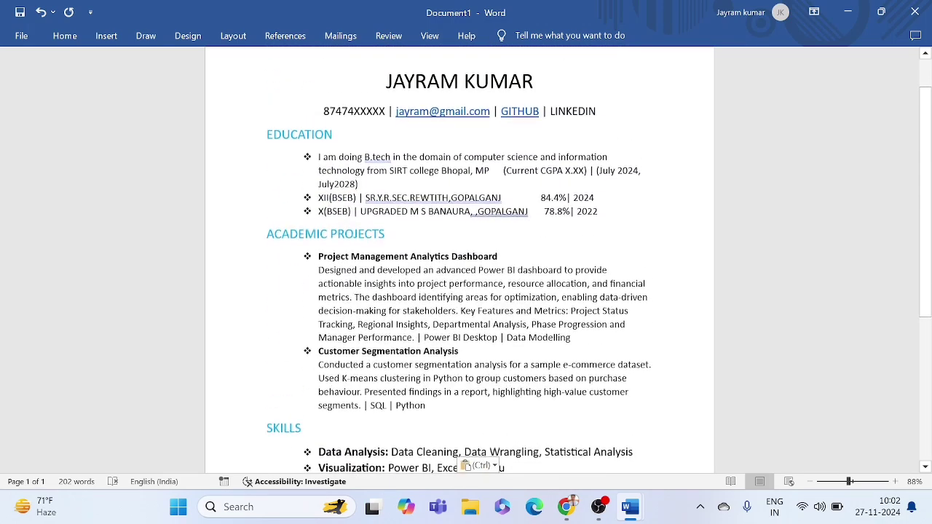
{"action": "left_click_drag", "start_coordinate": [267, 186], "coordinate": [342, 190]}
{"action": "left_click", "coordinate": [360, 195]}
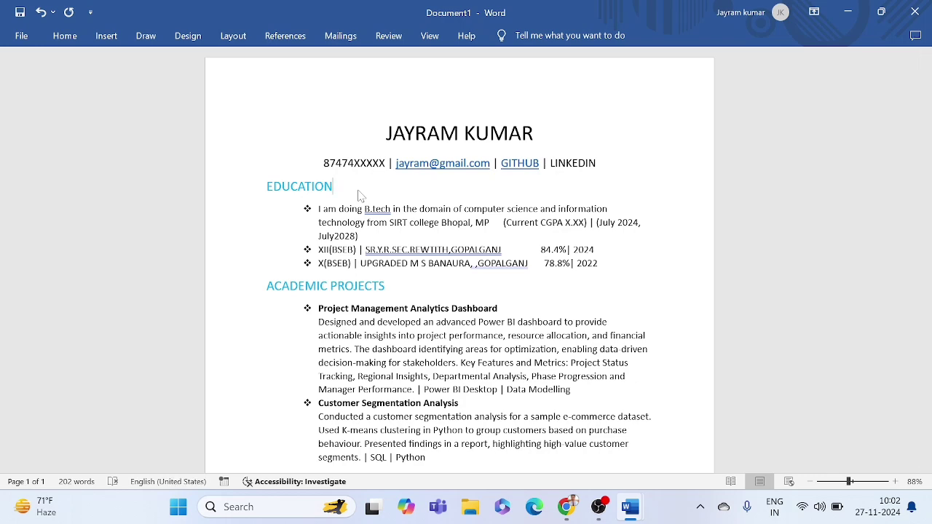
Step: Scroll through the resume to check it, then jump back to the top
{"action": "scroll", "coordinate": [359, 195], "scroll_direction": "down", "scroll_amount": 3}
{"action": "scroll", "coordinate": [359, 195], "scroll_direction": "up", "scroll_amount": 3}
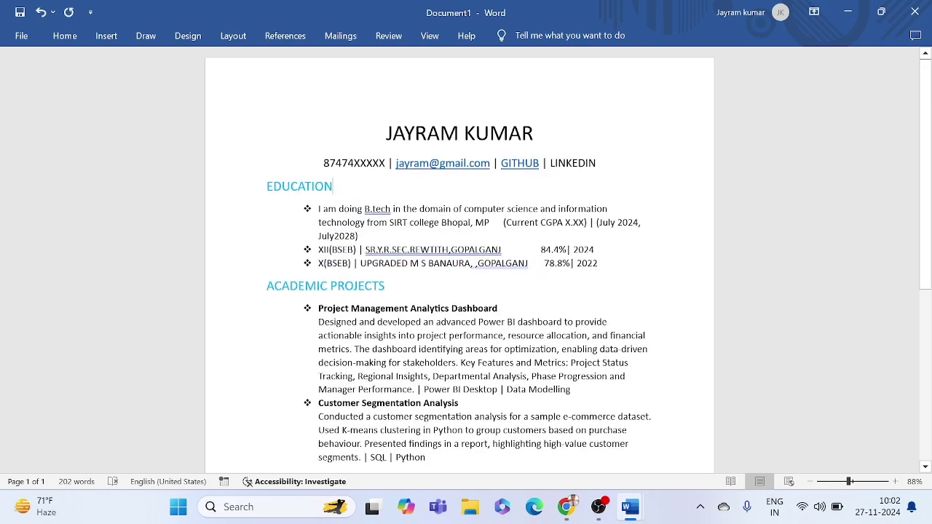
{"action": "left_click_drag", "start_coordinate": [272, 187], "coordinate": [374, 195]}
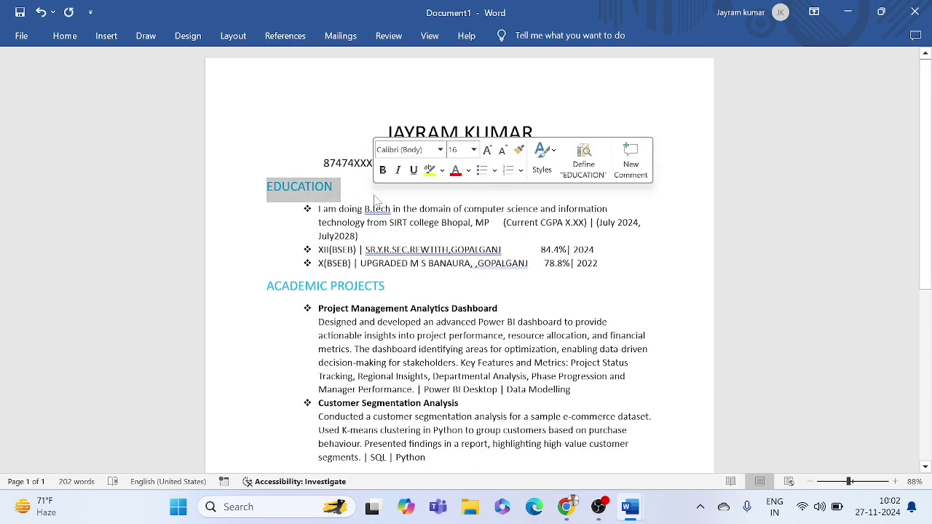
{"action": "left_click", "coordinate": [374, 195]}
{"action": "scroll", "coordinate": [374, 199], "scroll_direction": "down", "scroll_amount": 8}
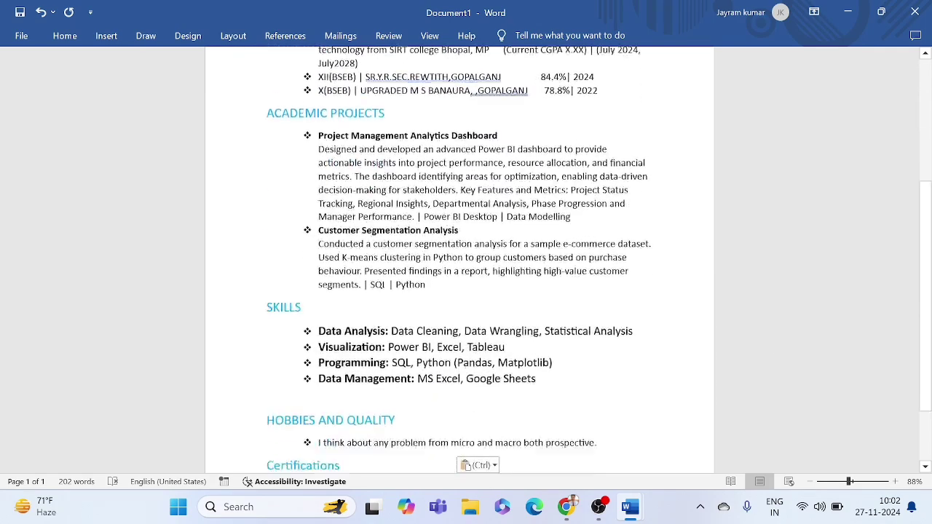
{"action": "scroll", "coordinate": [374, 198], "scroll_direction": "down", "scroll_amount": 1}
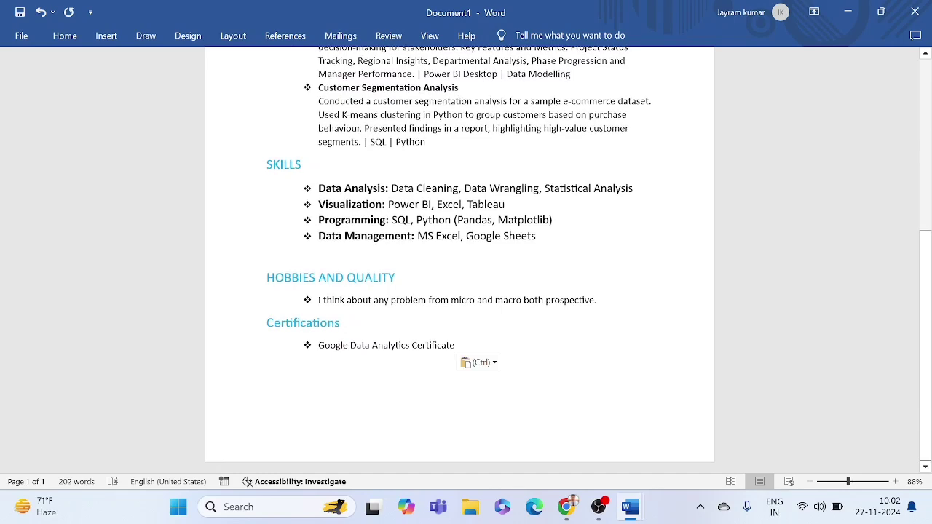
{"action": "key", "text": "ctrl+Home"}
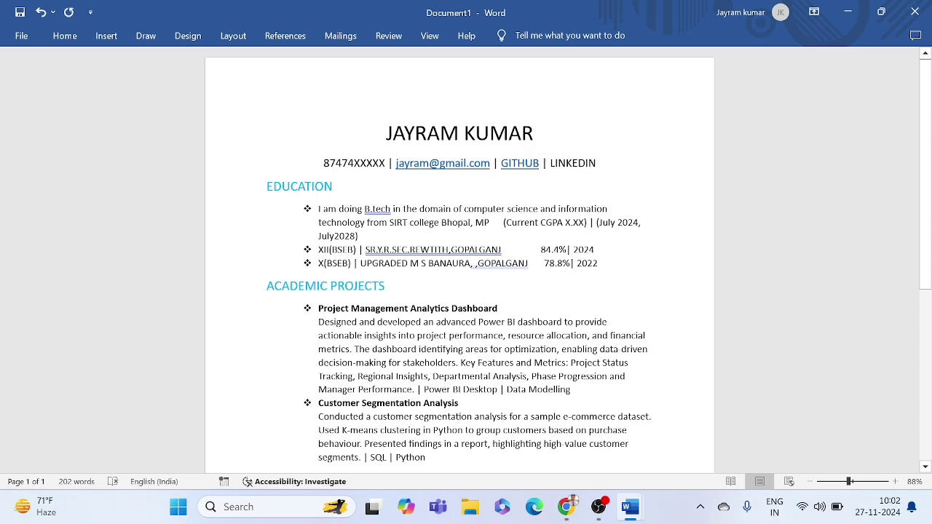
{"action": "scroll", "coordinate": [494, 105], "scroll_direction": "down", "scroll_amount": 3}
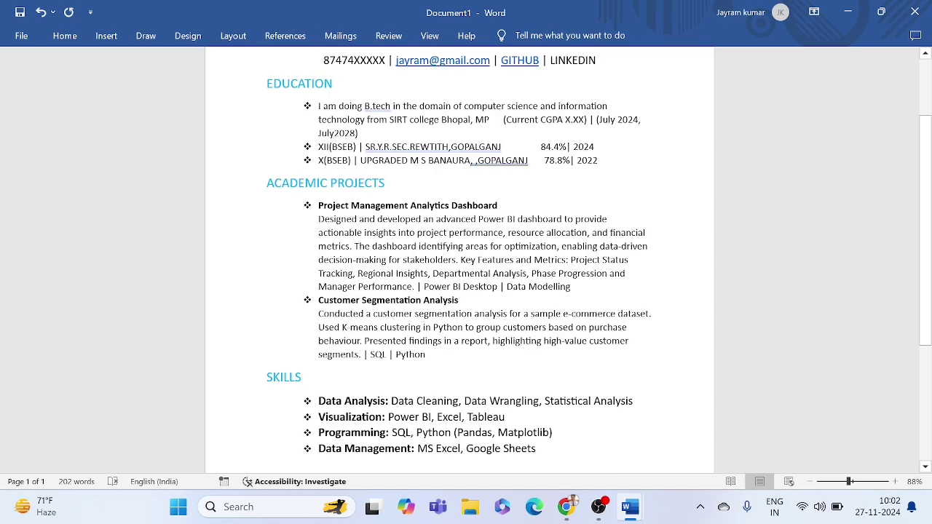
{"action": "scroll", "coordinate": [467, 255], "scroll_direction": "up", "scroll_amount": 1}
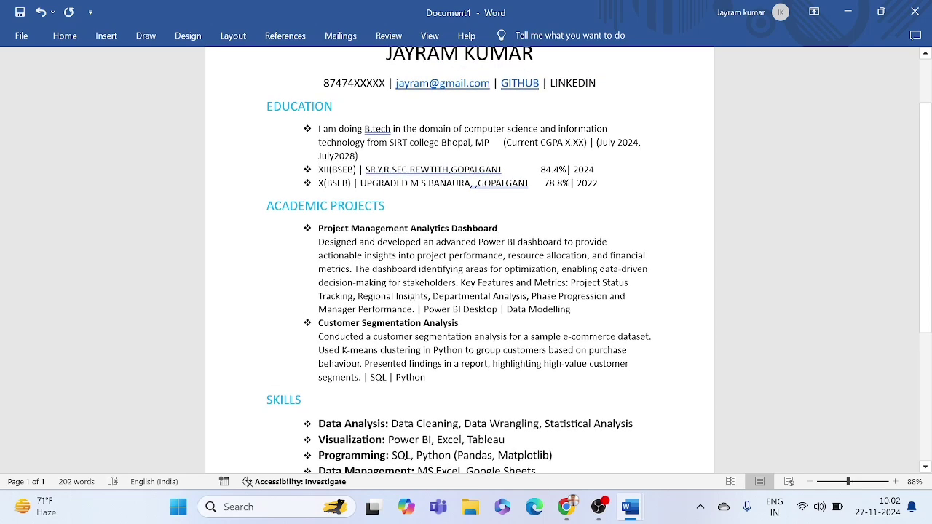
{"action": "scroll", "coordinate": [530, 108], "scroll_direction": "up", "scroll_amount": 2}
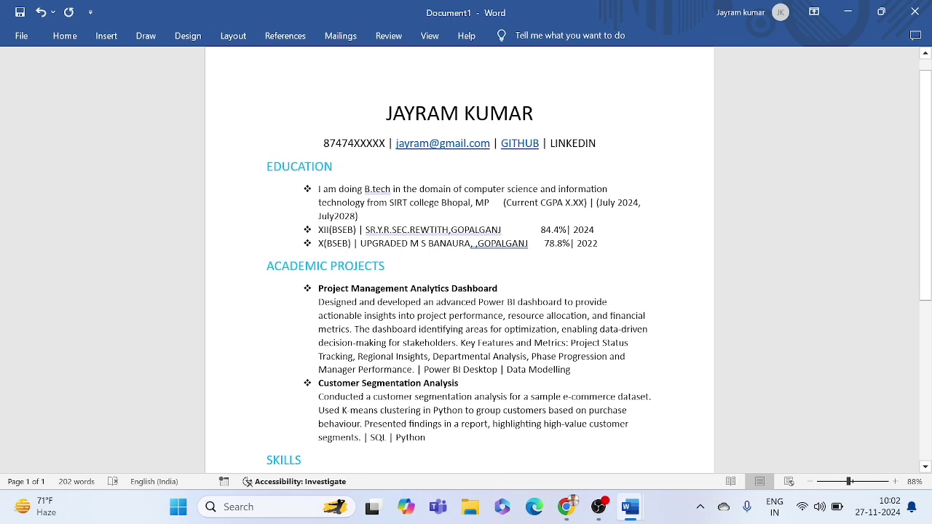
{"action": "triple_click", "coordinate": [514, 191]}
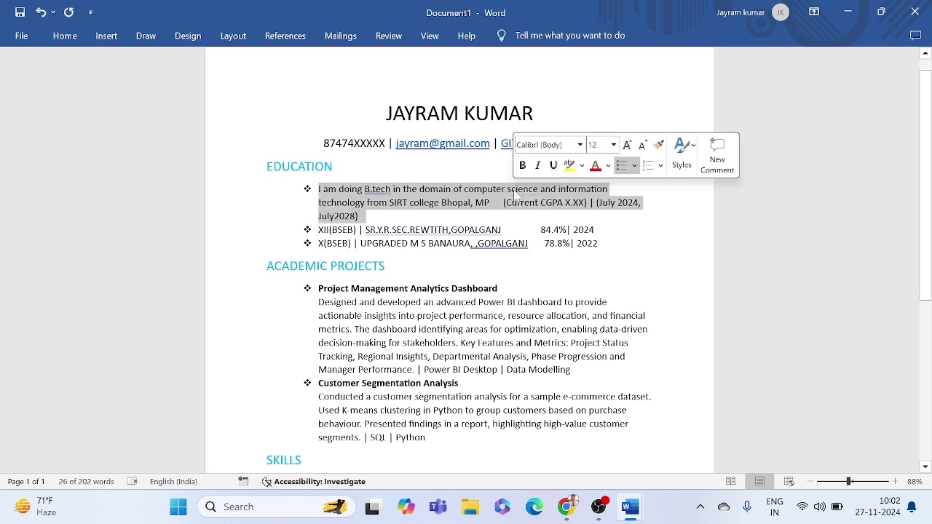
{"action": "left_click", "coordinate": [515, 191]}
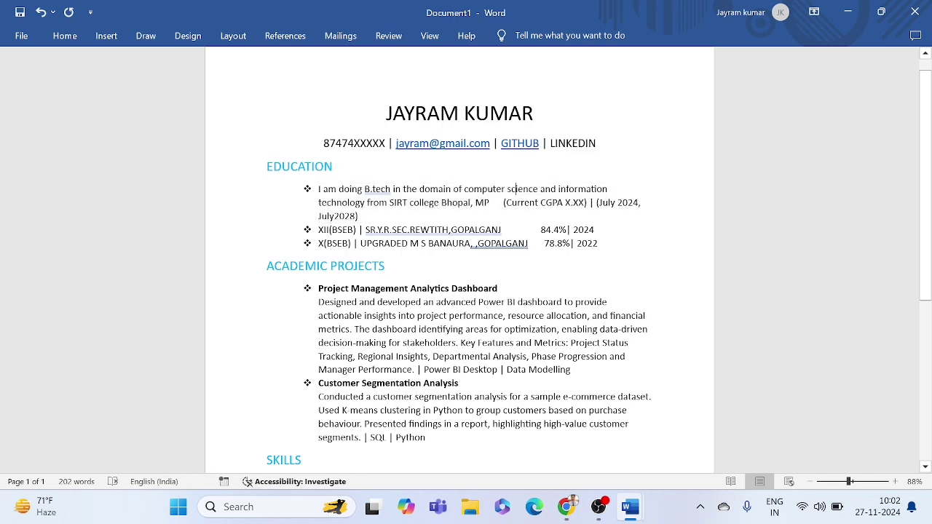
{"action": "double_click", "coordinate": [501, 190]}
{"action": "left_click", "coordinate": [506, 191]}
{"action": "left_click_drag", "start_coordinate": [351, 289], "coordinate": [498, 290]}
{"action": "left_click", "coordinate": [498, 292]}
{"action": "double_click", "coordinate": [440, 383]}
{"action": "left_click", "coordinate": [462, 384]}
Step: Start the Create PDF/XPS export of the resume from File > Export
{"action": "left_click", "coordinate": [21, 36]}
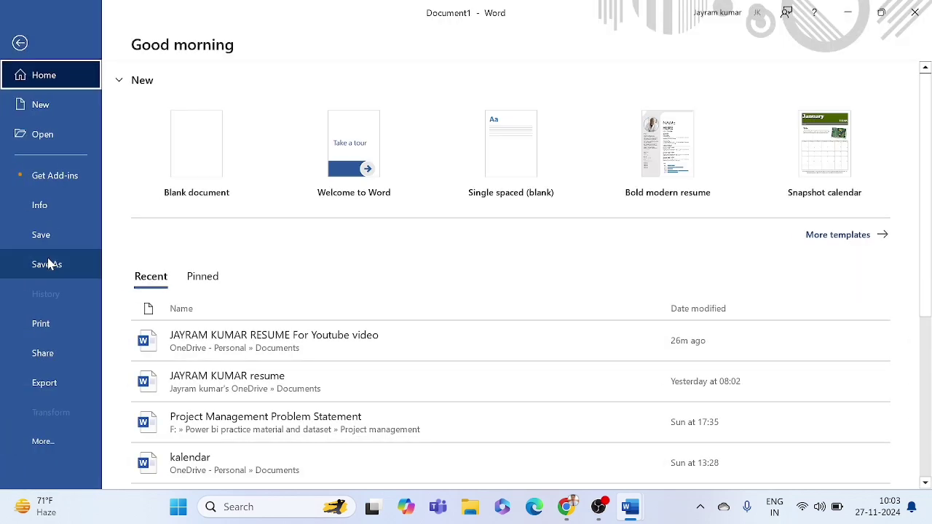
{"action": "left_click", "coordinate": [44, 383]}
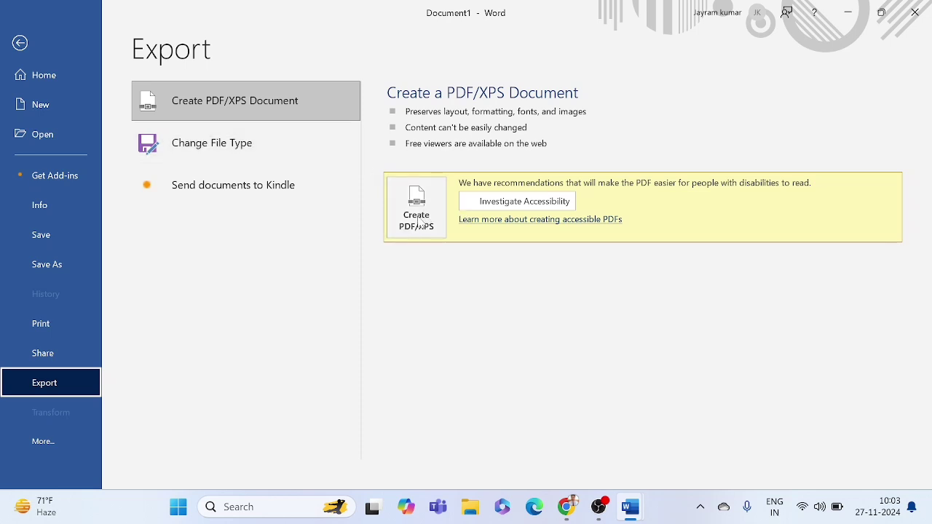
{"action": "left_click", "coordinate": [418, 222]}
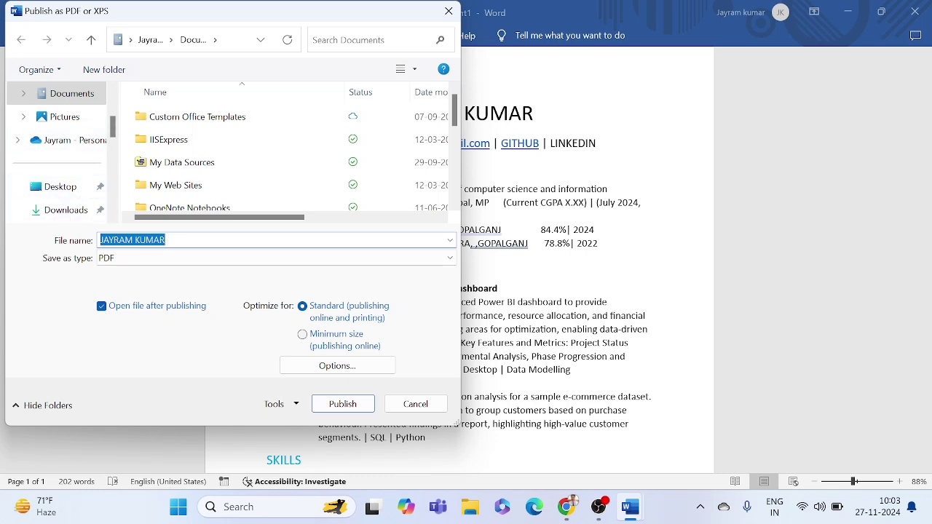
Step: Add RESUME to the PDF file name, then cancel the Publish as PDF or XPS dialog
{"action": "left_click", "coordinate": [174, 241]}
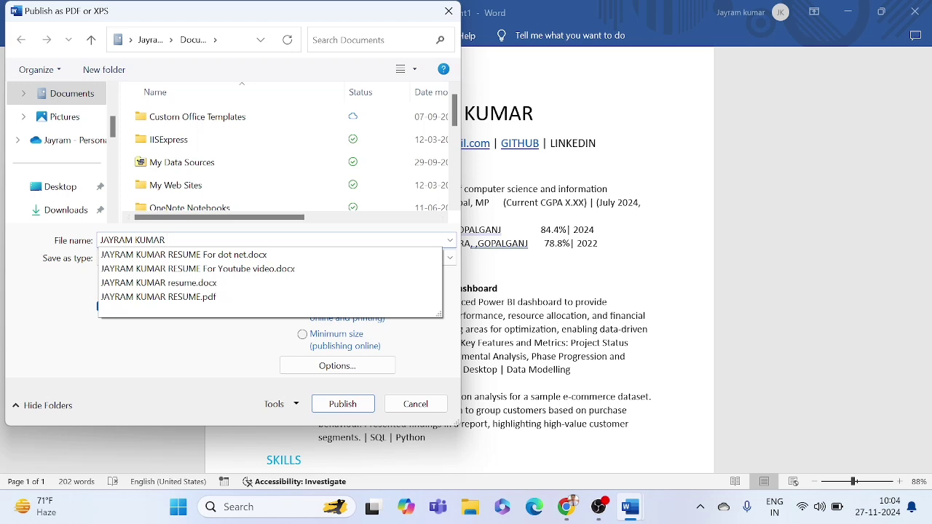
{"action": "left_click", "coordinate": [75, 310]}
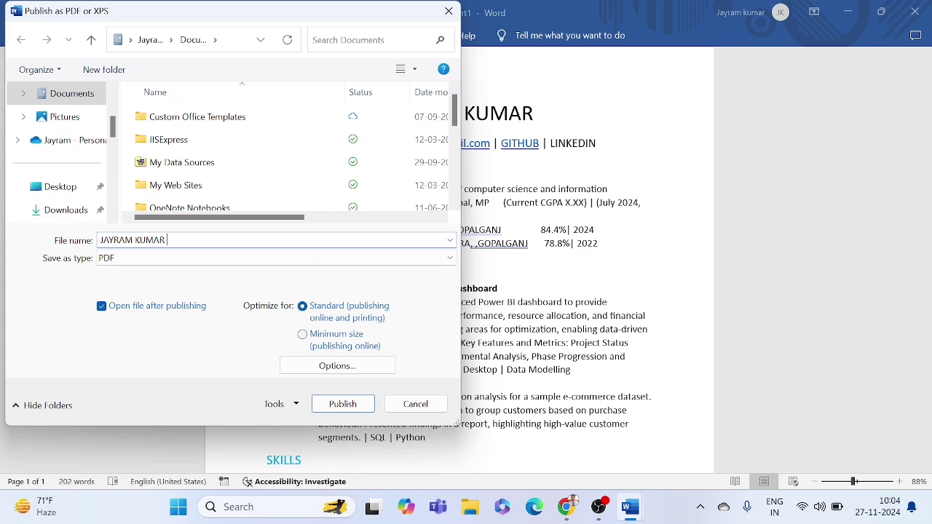
{"action": "type", "text": "ESH"}
{"action": "key", "text": "BackSpace"}
{"action": "type", "text": "UME"}
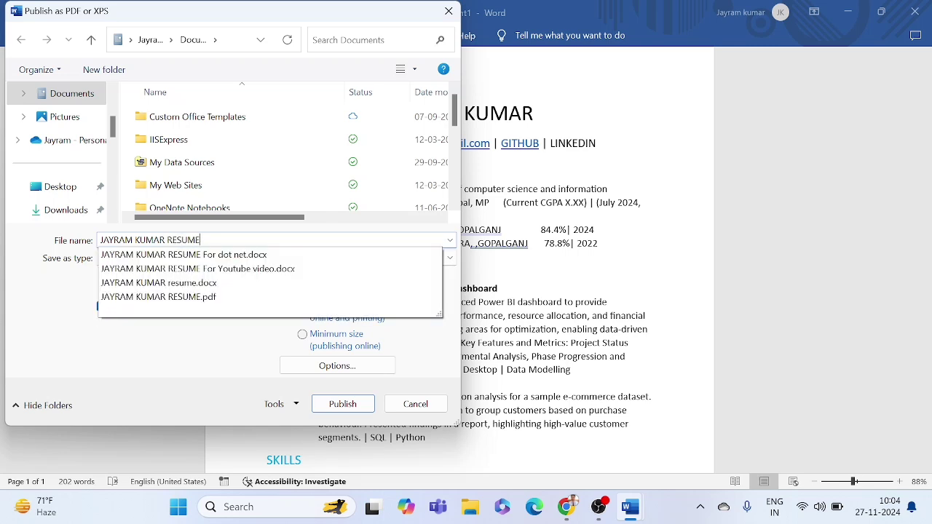
{"action": "key", "text": "Up"}
{"action": "key", "text": "Escape"}
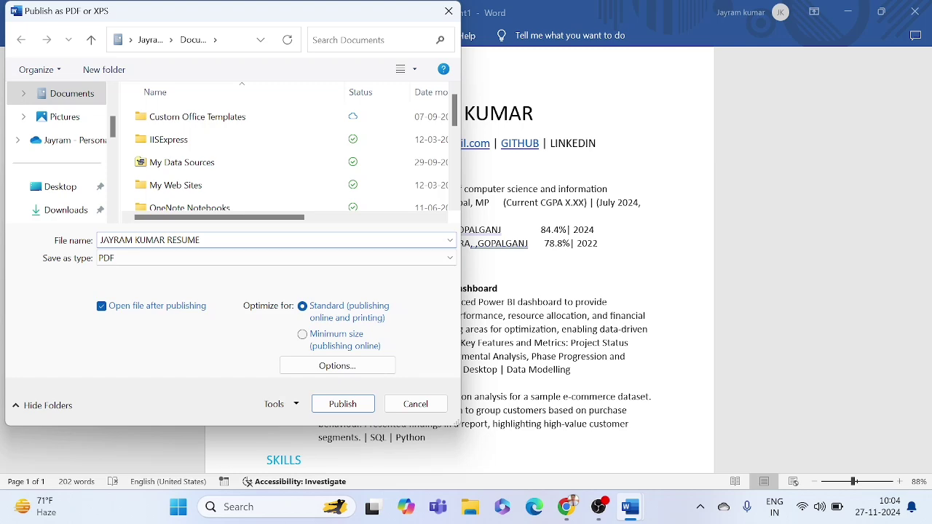
{"action": "left_click", "coordinate": [412, 404]}
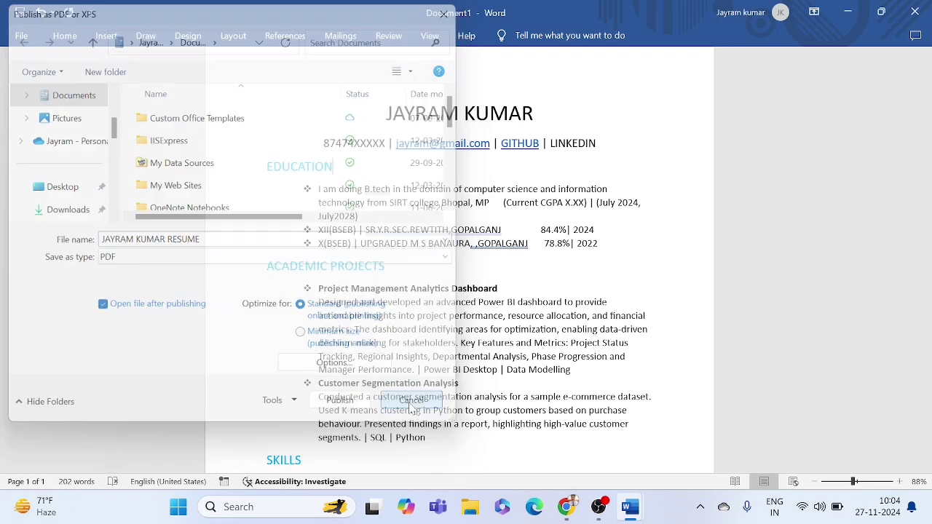